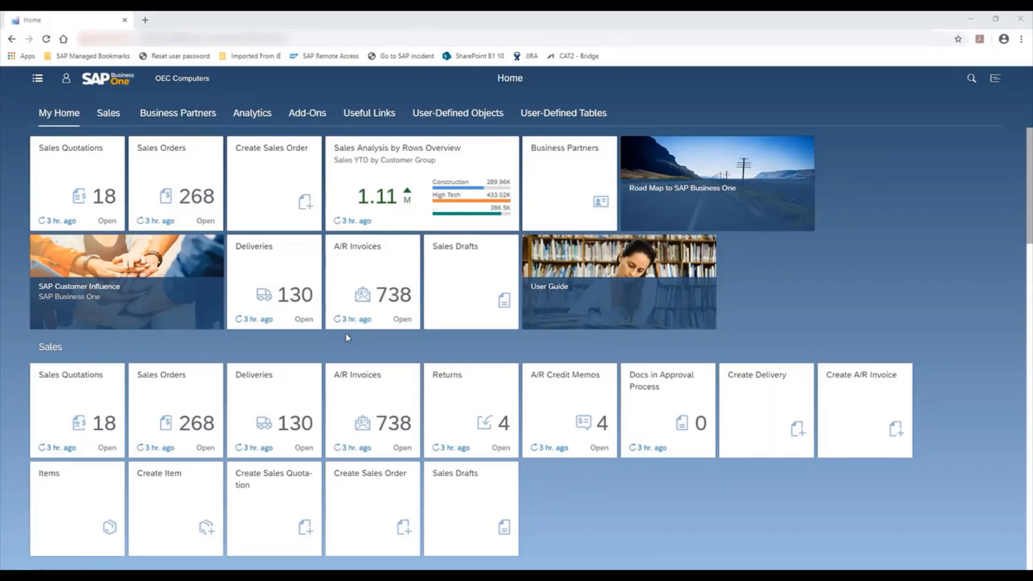
- Open the A/R Invoices list and review the columns offered in its view settings without changing them
{"action": "left_click", "coordinate": [363, 257]}
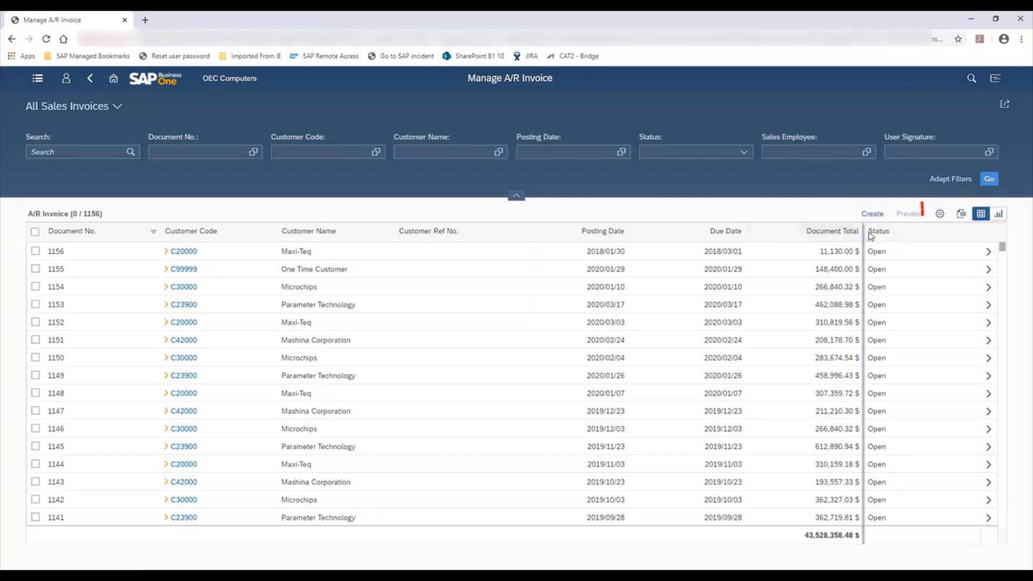
{"action": "left_click", "coordinate": [941, 220]}
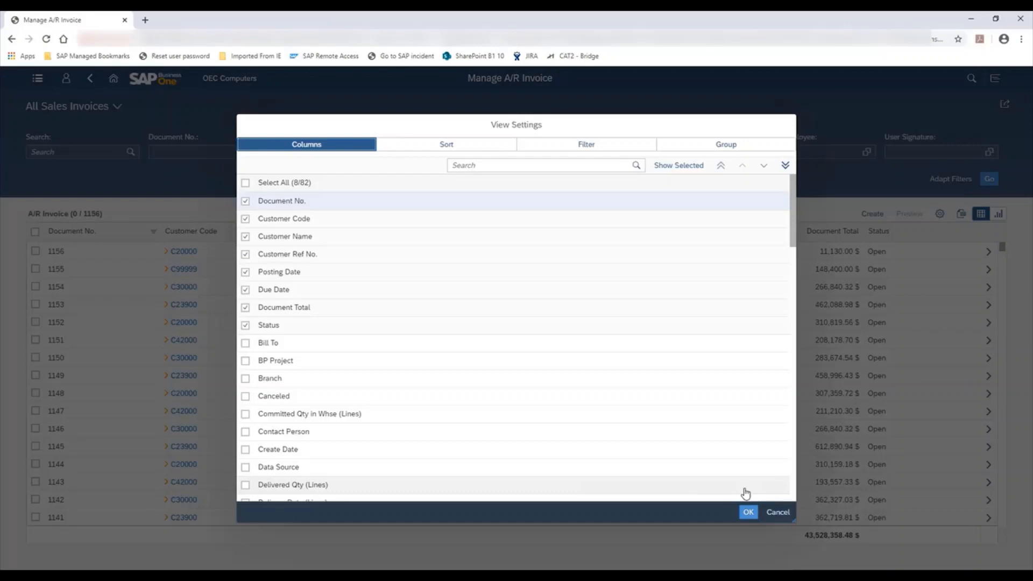
{"action": "left_click", "coordinate": [779, 512]}
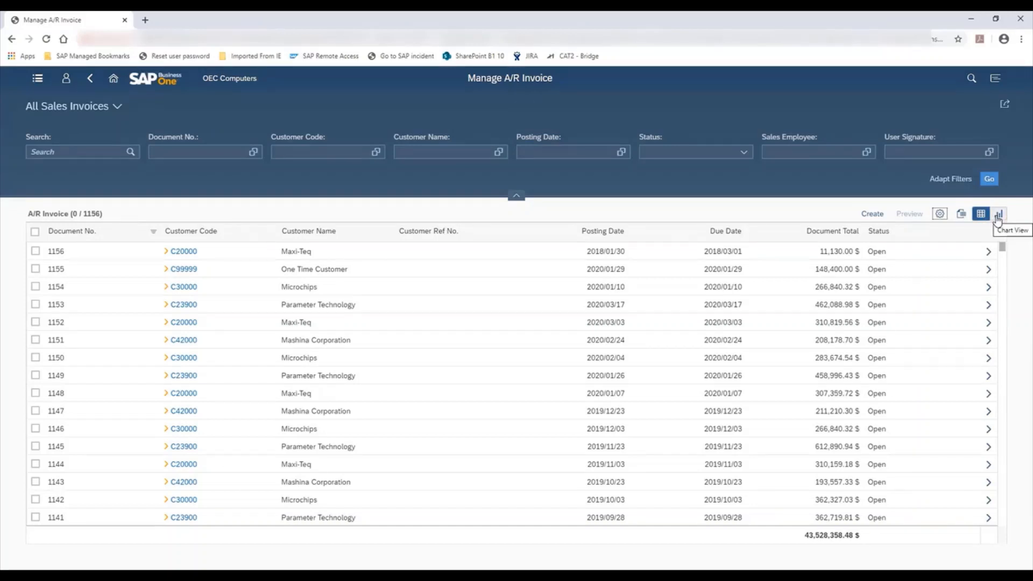
- Display the invoices as a stacked column chart of Record Count by Customer Code and Status
{"action": "left_click", "coordinate": [998, 215]}
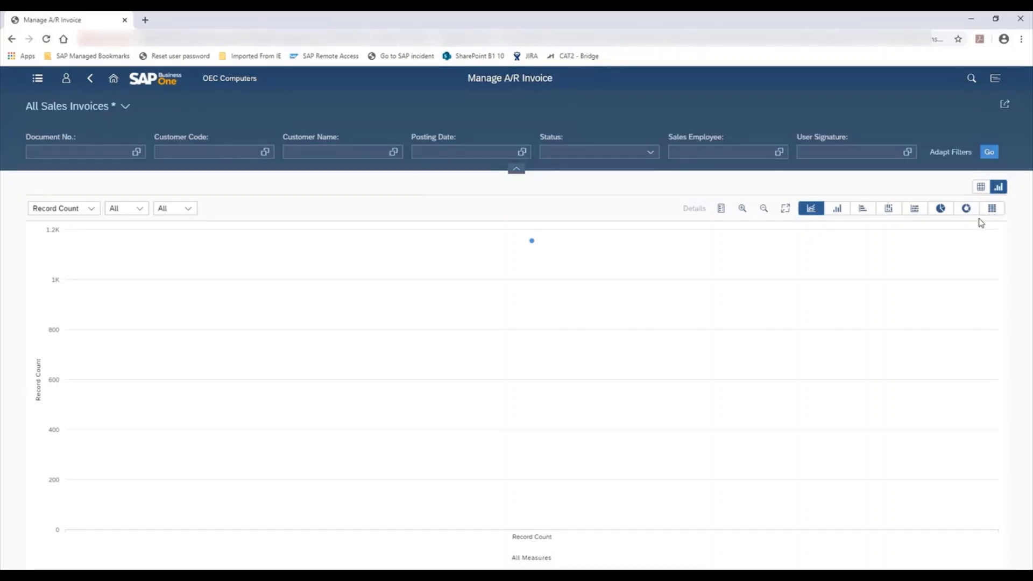
{"action": "left_click", "coordinate": [888, 212]}
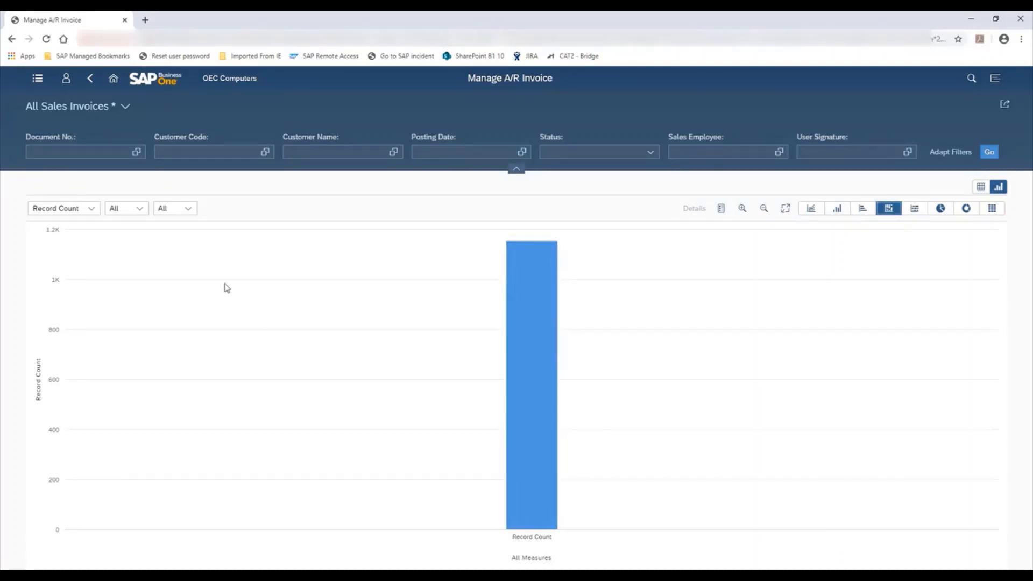
{"action": "left_click", "coordinate": [92, 211]}
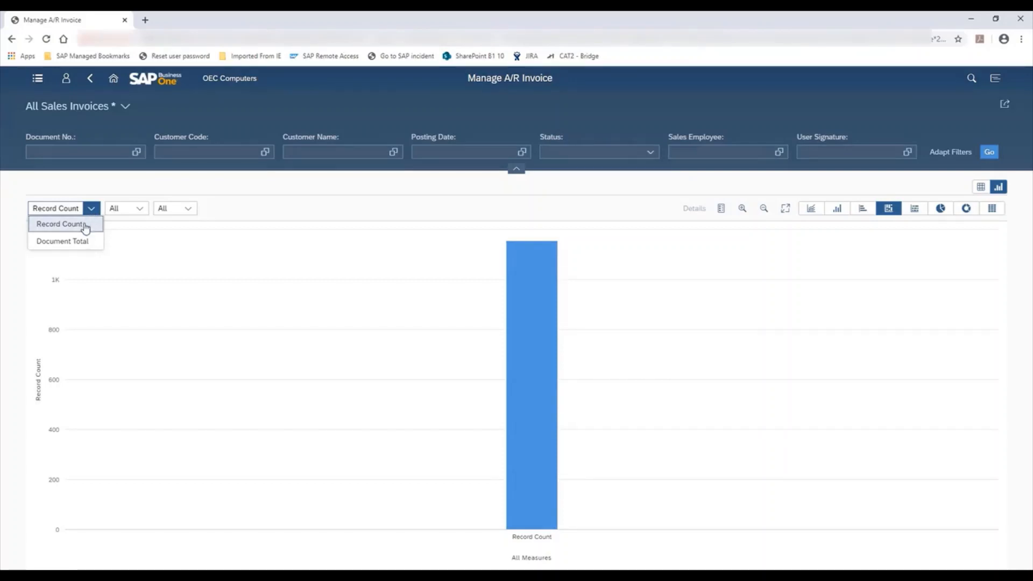
{"action": "left_click", "coordinate": [140, 209]}
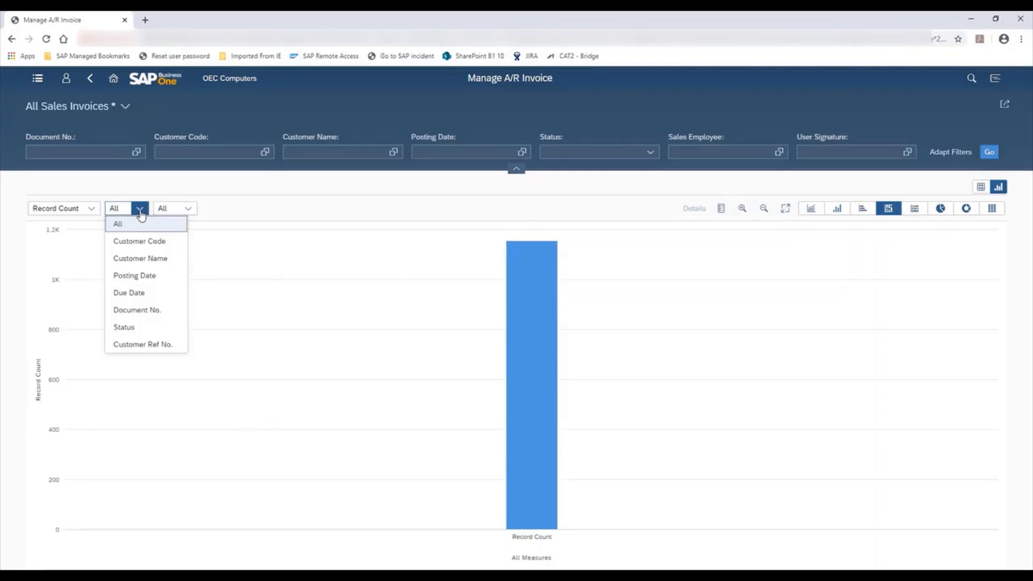
{"action": "left_click", "coordinate": [155, 242]}
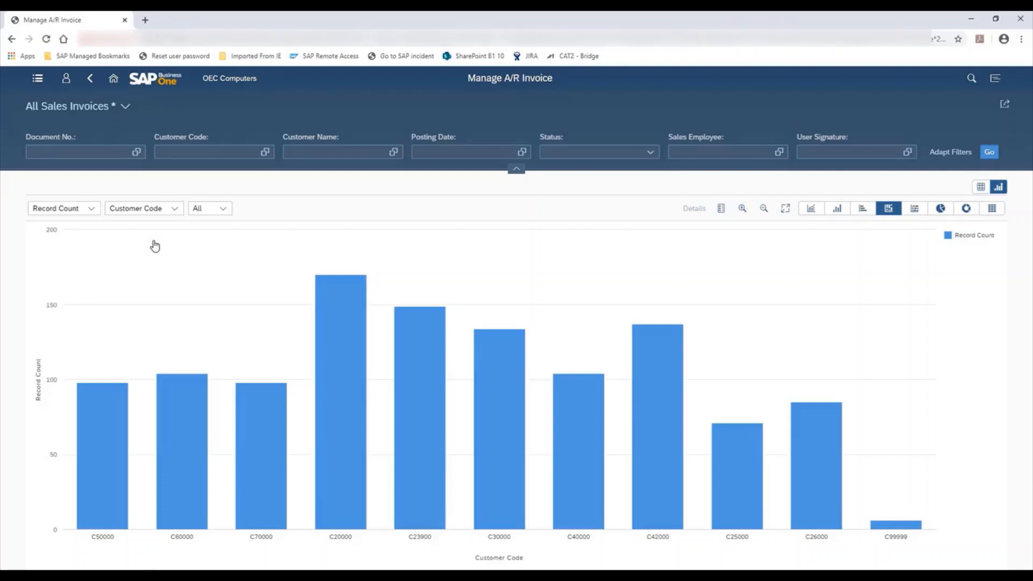
{"action": "left_click", "coordinate": [227, 211]}
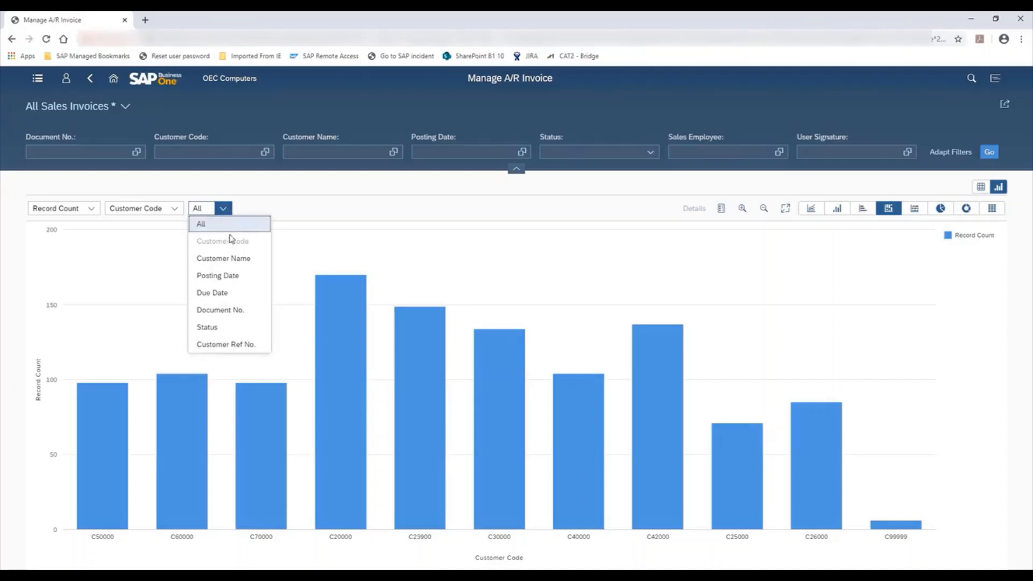
{"action": "left_click", "coordinate": [210, 333]}
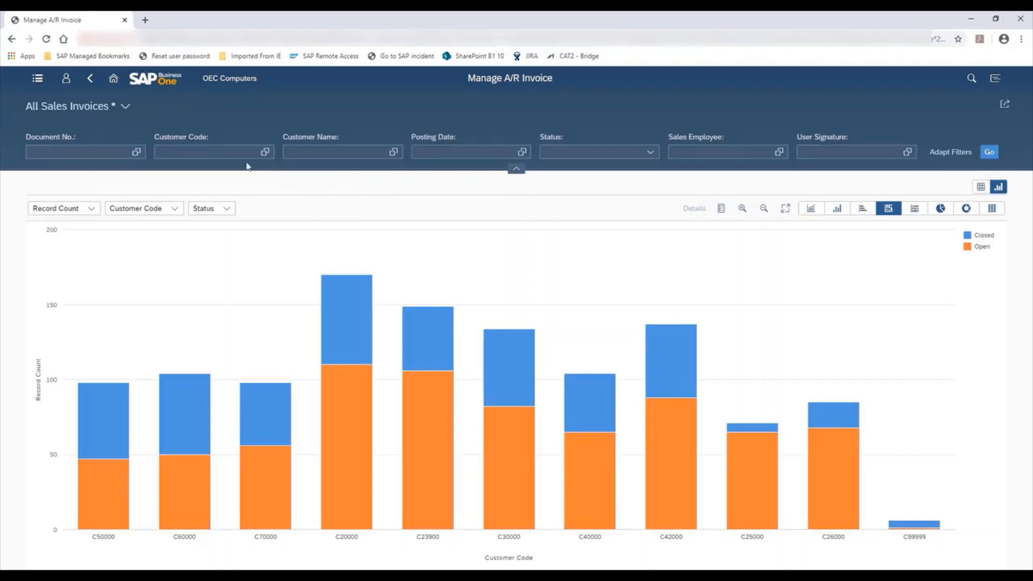
- Load the saved view Sales by Item by Customer and review the measures available for its chart
{"action": "left_click", "coordinate": [126, 107]}
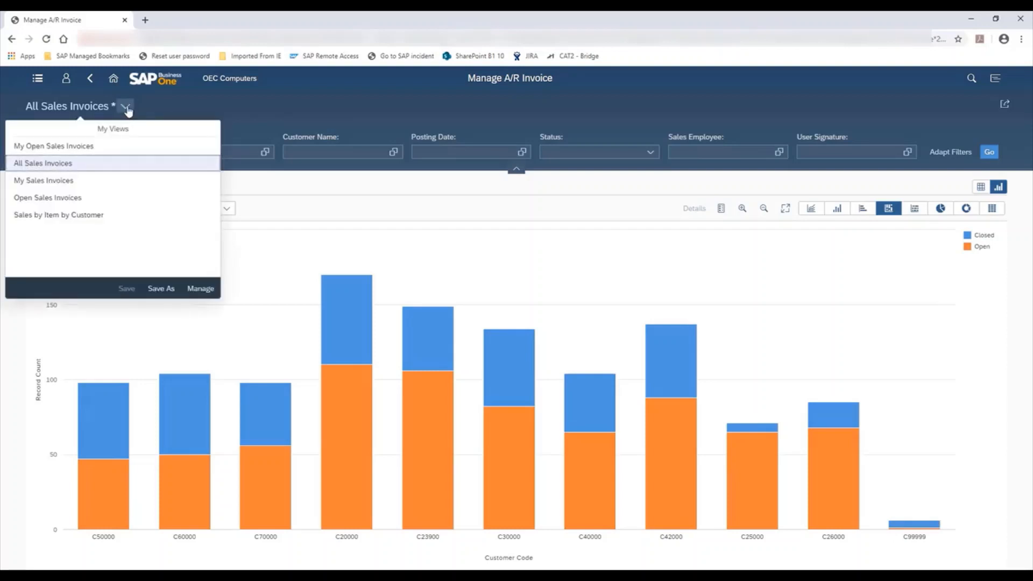
{"action": "left_click", "coordinate": [75, 215]}
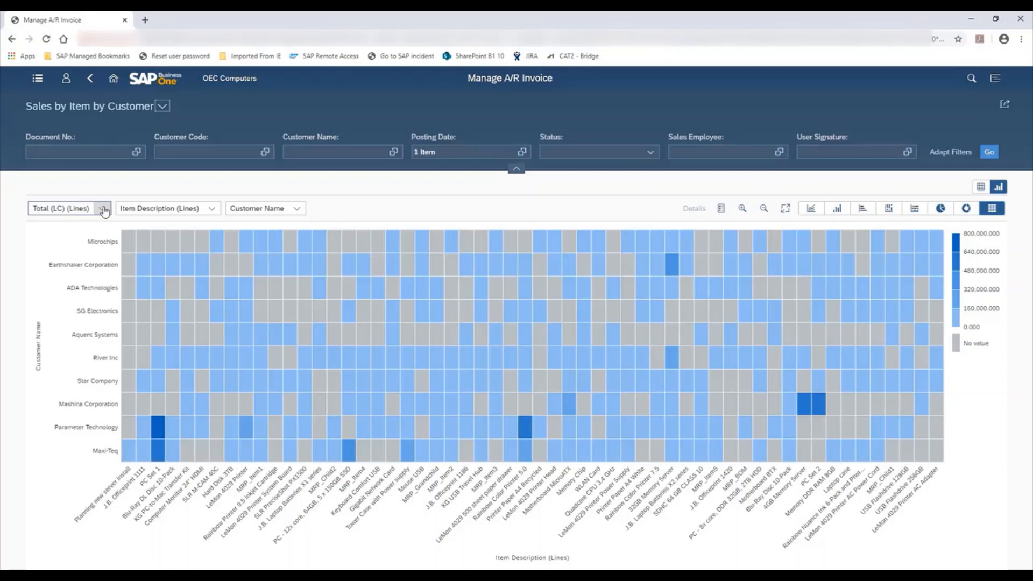
{"action": "left_click", "coordinate": [102, 208]}
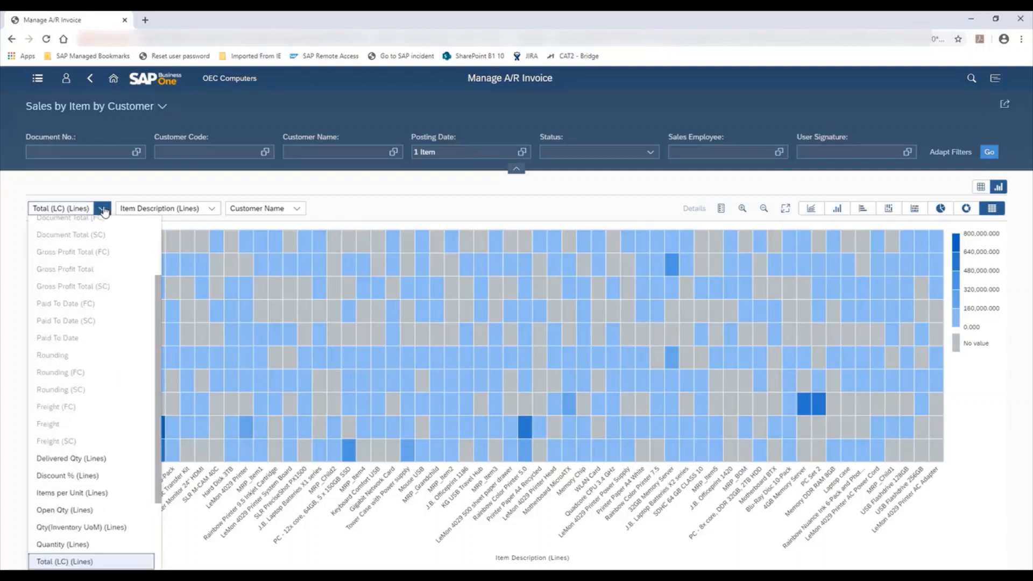
{"action": "scroll", "coordinate": [120, 271], "scroll_direction": "up", "scroll_amount": 3}
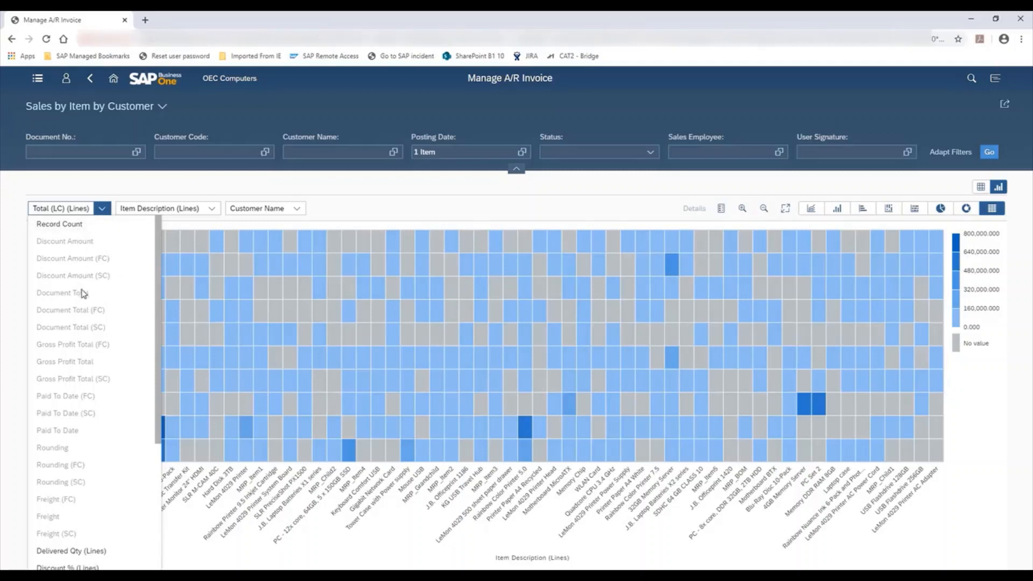
{"action": "scroll", "coordinate": [83, 293], "scroll_direction": "down", "scroll_amount": 5}
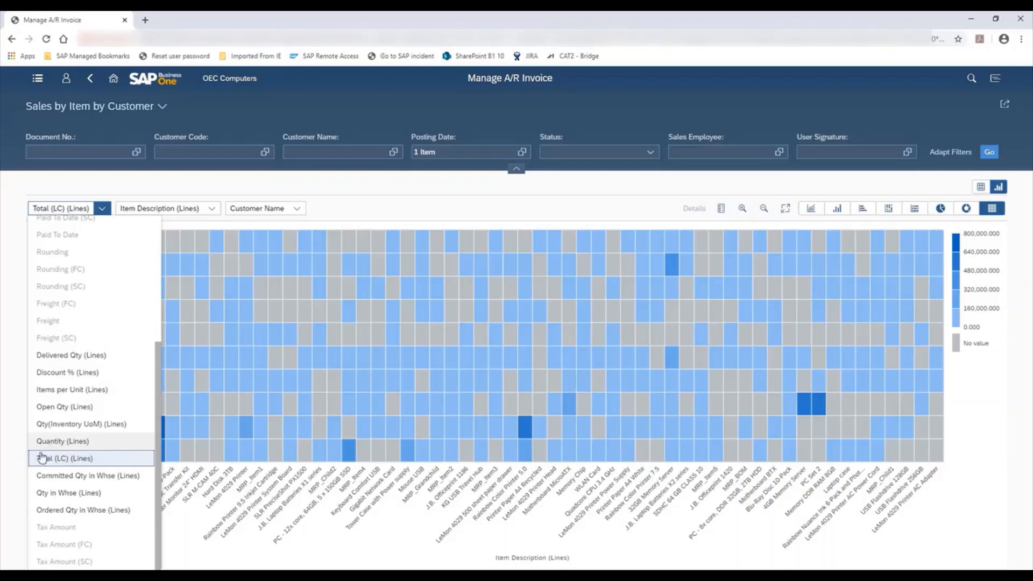
- Examine the header and line fields available for the chart's Item Description (Lines) dimension
{"action": "left_click", "coordinate": [213, 210]}
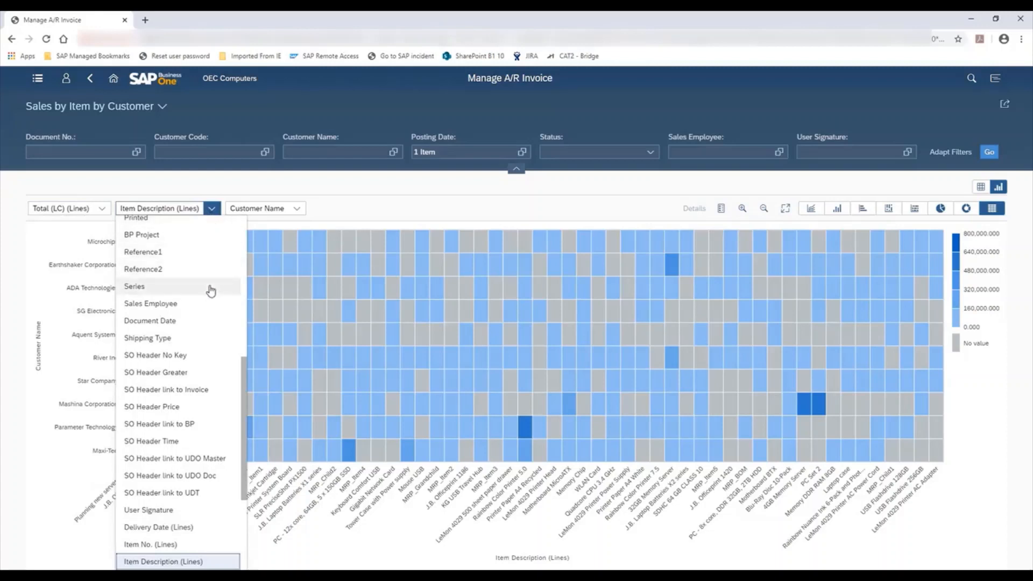
{"action": "scroll", "coordinate": [210, 291], "scroll_direction": "up", "scroll_amount": 6}
{"action": "scroll", "coordinate": [211, 293], "scroll_direction": "down", "scroll_amount": 1}
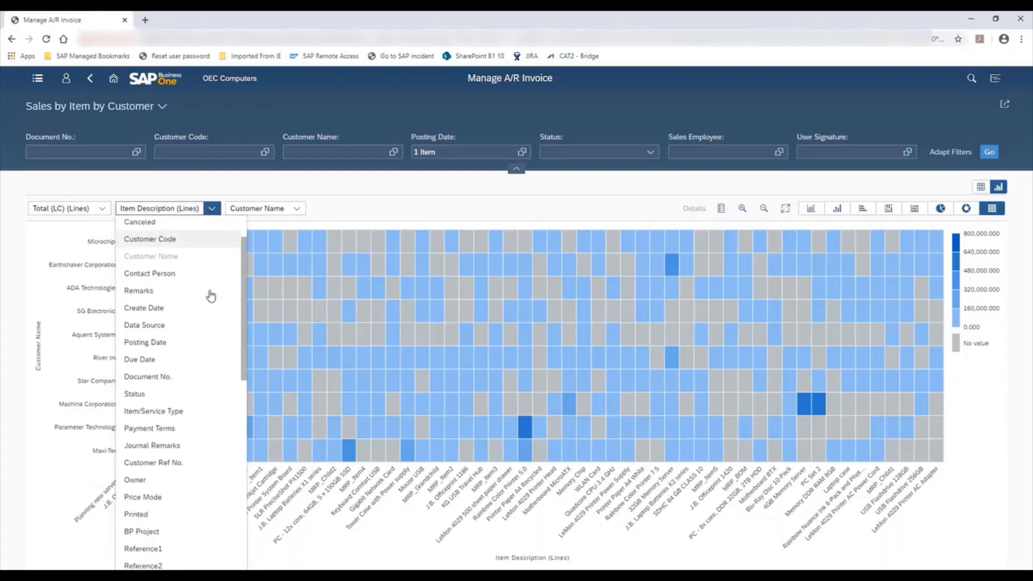
{"action": "scroll", "coordinate": [210, 295], "scroll_direction": "down", "scroll_amount": 6}
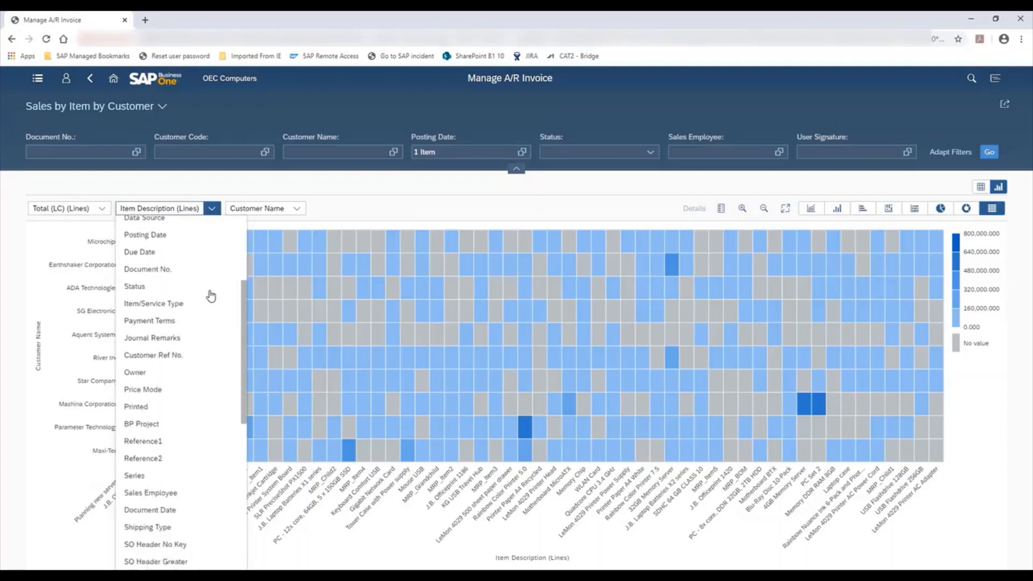
{"action": "scroll", "coordinate": [210, 295], "scroll_direction": "down", "scroll_amount": 5}
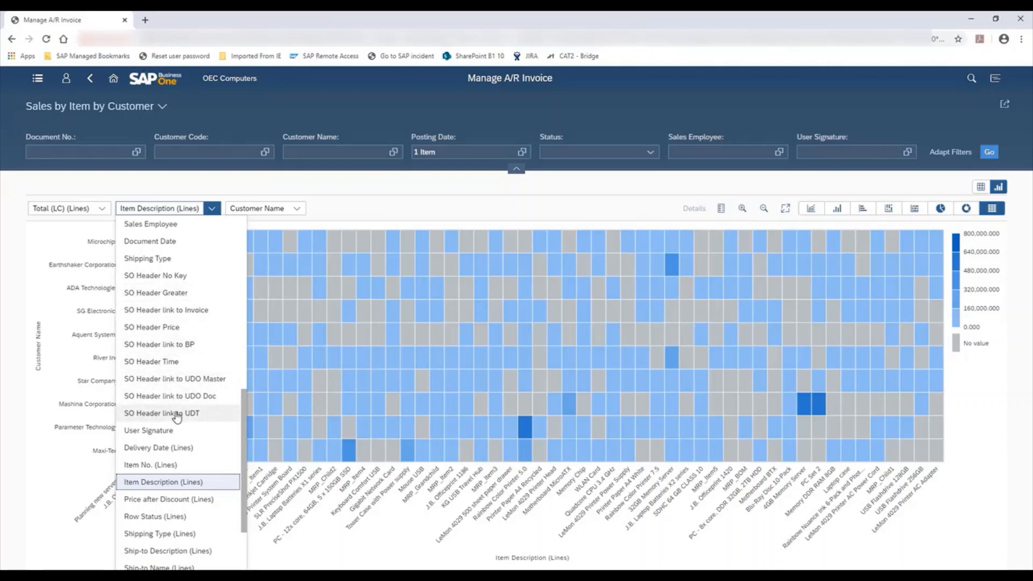
{"action": "scroll", "coordinate": [203, 431], "scroll_direction": "down", "scroll_amount": 3}
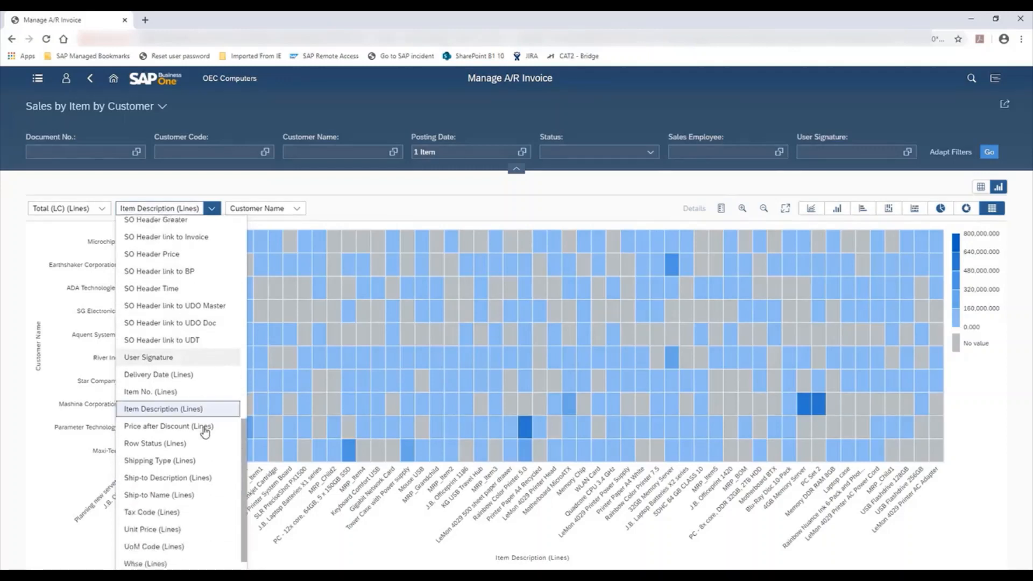
{"action": "scroll", "coordinate": [204, 431], "scroll_direction": "down", "scroll_amount": 1}
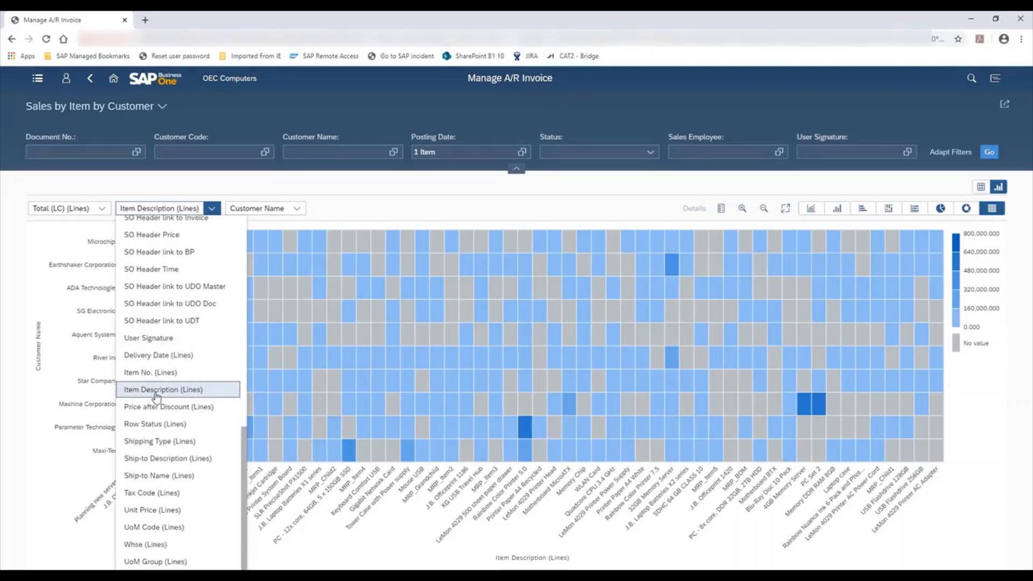
- Examine the fields available for the chart's Customer Name dimension and the condition set in the Posting Date filter
{"action": "left_click", "coordinate": [297, 209]}
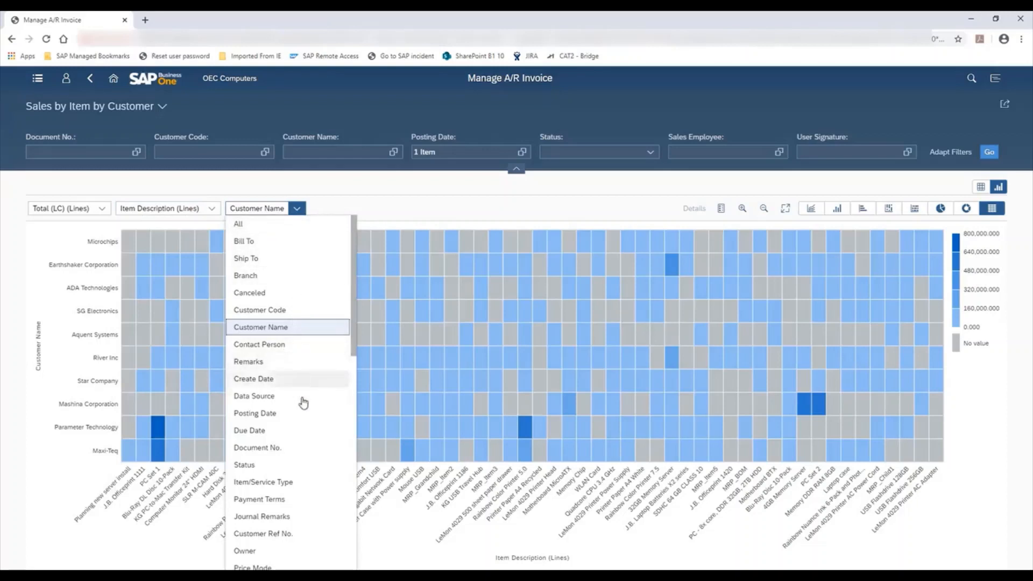
{"action": "scroll", "coordinate": [300, 450], "scroll_direction": "down", "scroll_amount": 5}
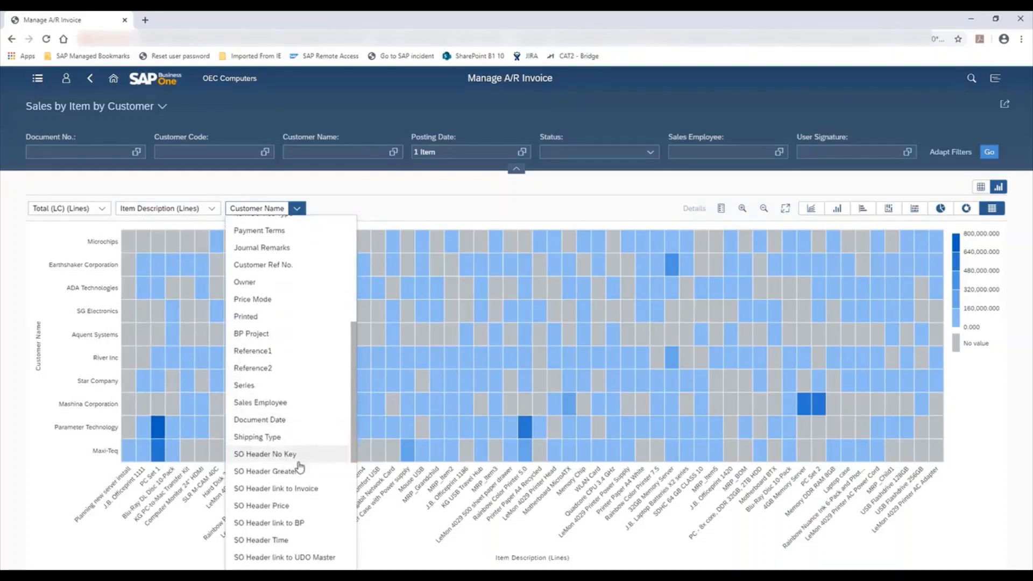
{"action": "scroll", "coordinate": [300, 467], "scroll_direction": "down", "scroll_amount": 5}
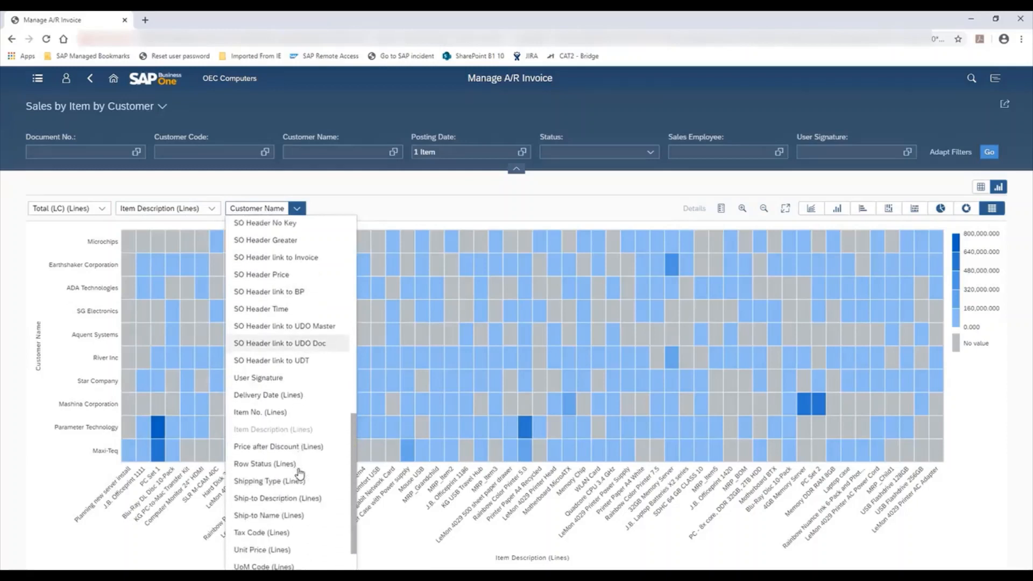
{"action": "scroll", "coordinate": [298, 473], "scroll_direction": "down", "scroll_amount": 2}
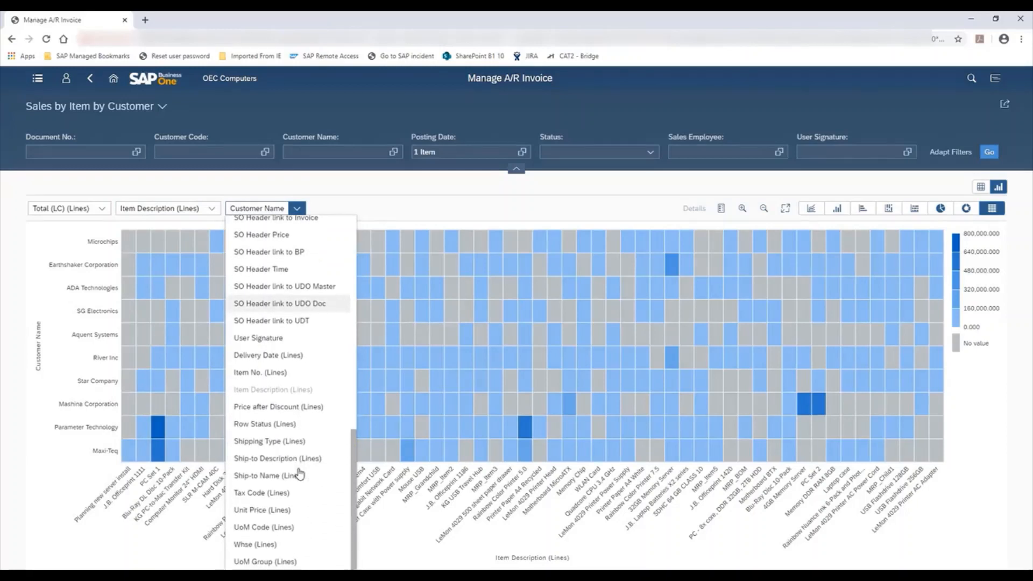
{"action": "left_click", "coordinate": [355, 207]}
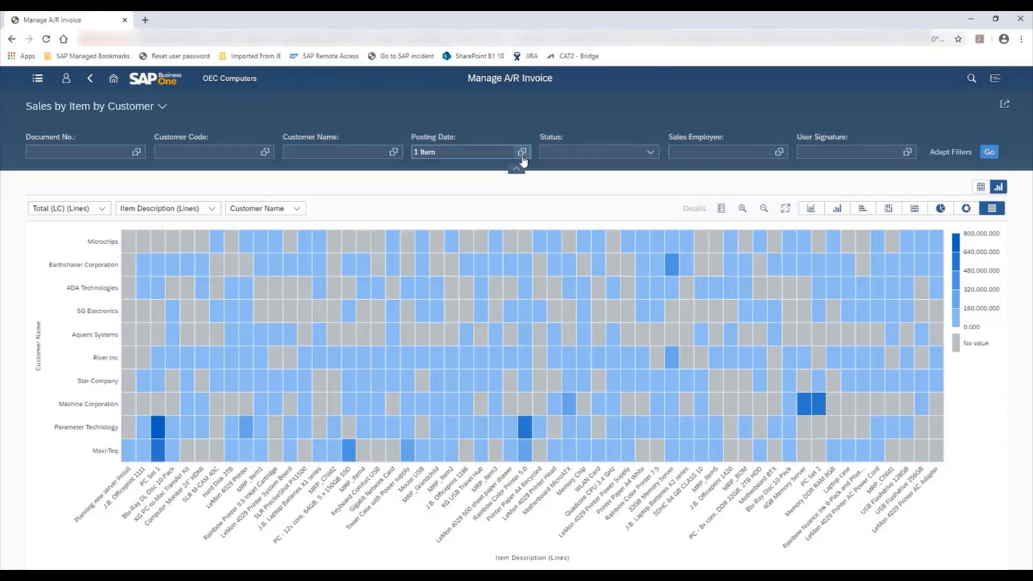
{"action": "left_click", "coordinate": [422, 153]}
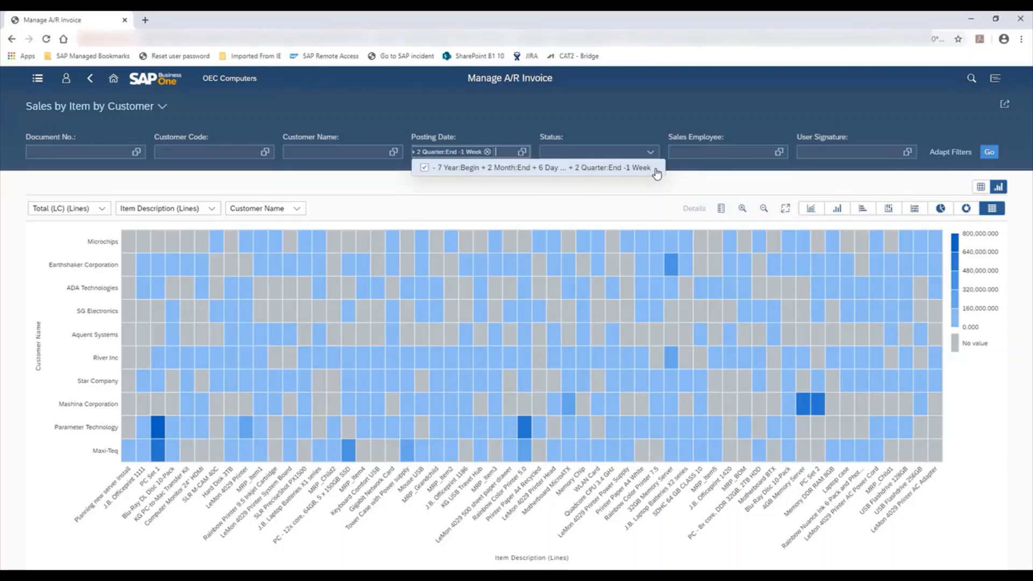
- Show the chart in full screen and change it to a stacked column chart
{"action": "mouse_move", "coordinate": [770, 188]}
{"action": "left_mouse_down"}
{"action": "mouse_move", "coordinate": [804, 189]}
{"action": "mouse_move", "coordinate": [779, 185]}
{"action": "left_mouse_up"}
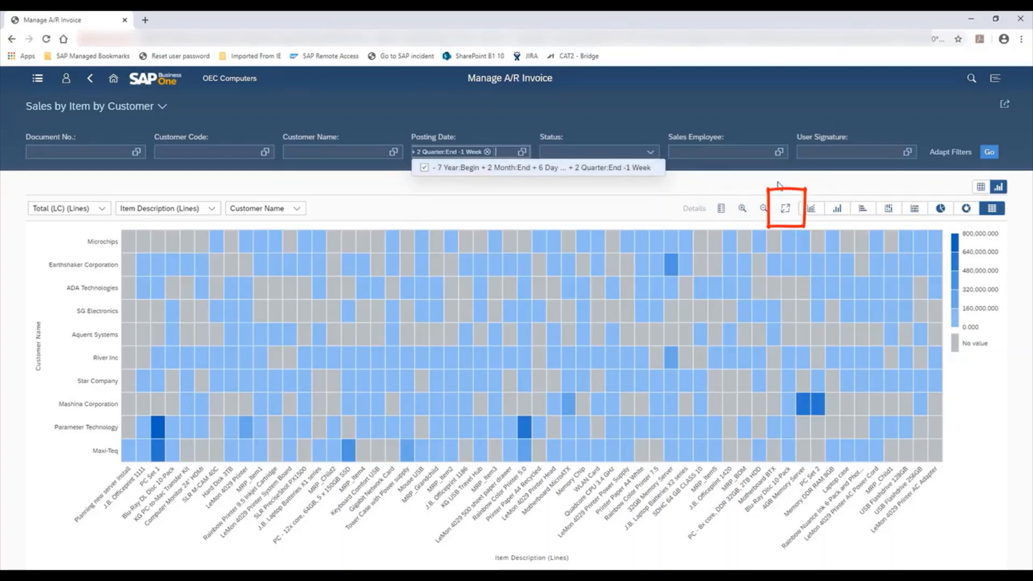
{"action": "left_click", "coordinate": [786, 208]}
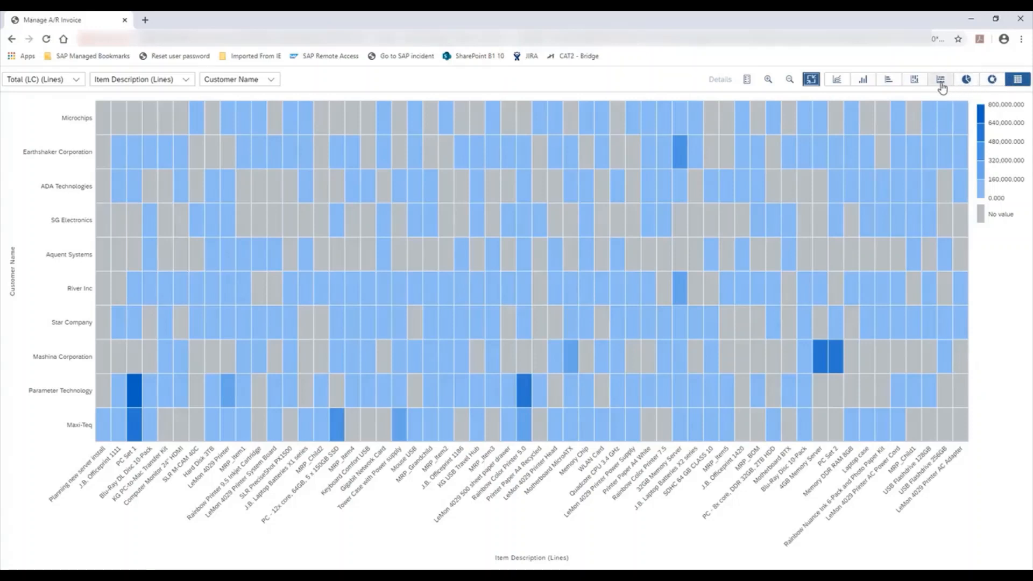
{"action": "left_click", "coordinate": [914, 83]}
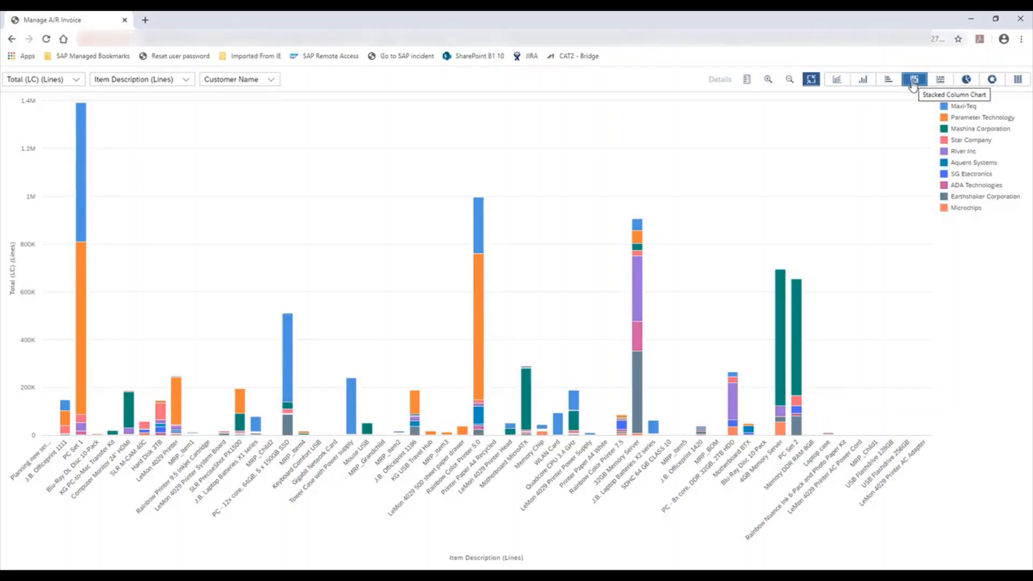
- View the details of the Maxi-Teq segment in the Rainbow Color Printer 5.0 column, and clear the selection
{"action": "left_click", "coordinate": [481, 290]}
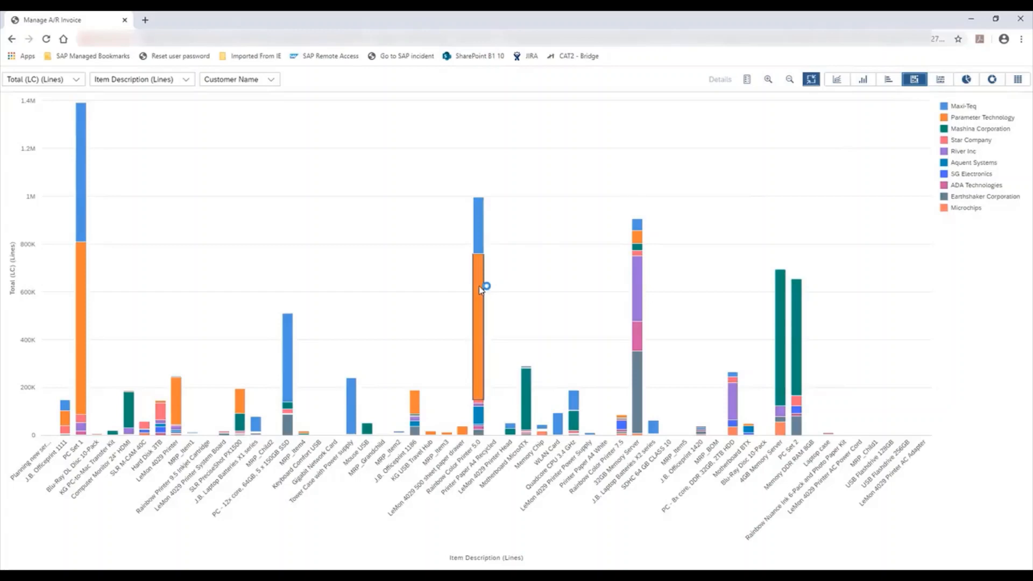
{"action": "mouse_move", "coordinate": [480, 289]}
{"action": "left_click", "coordinate": [480, 220]}
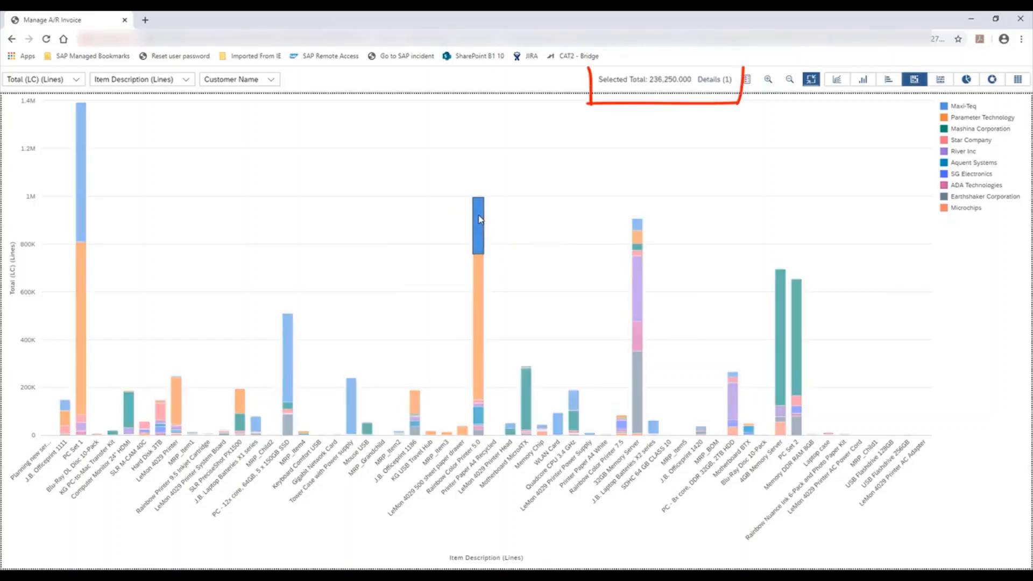
{"action": "left_click", "coordinate": [711, 82]}
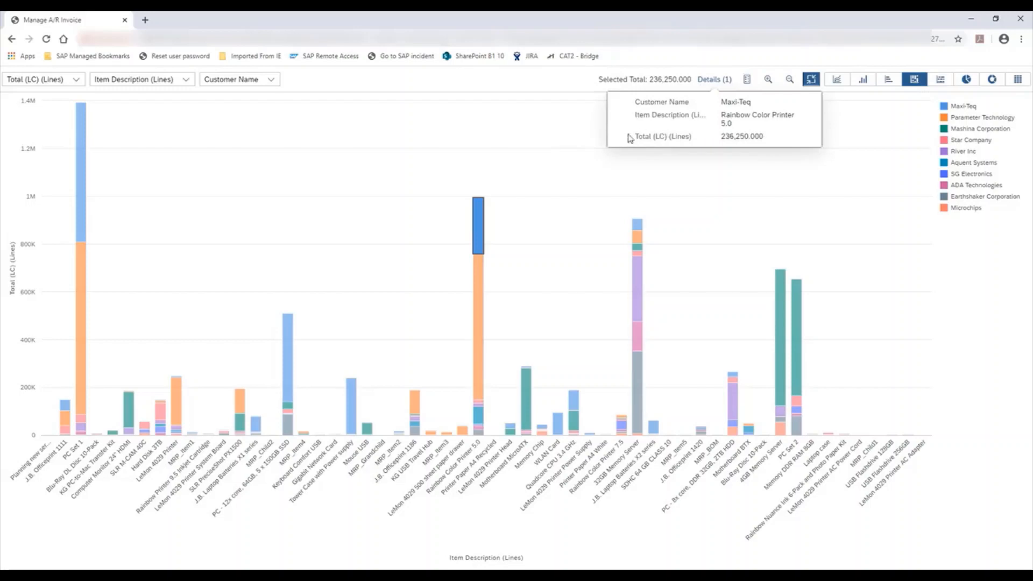
{"action": "left_click", "coordinate": [559, 81]}
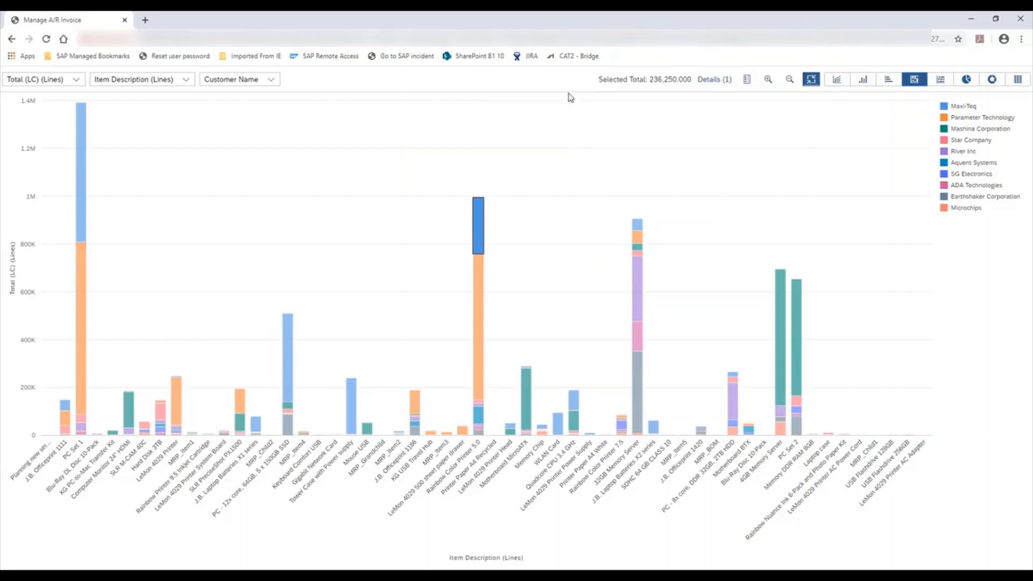
{"action": "left_click", "coordinate": [585, 170]}
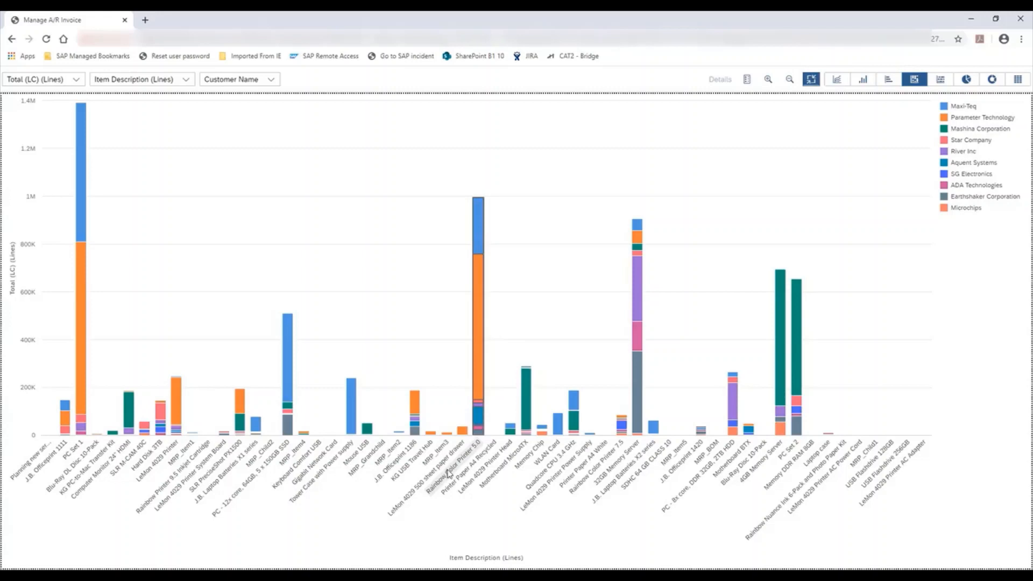
- View the details of every customer segment in the Rainbow Color Printer 5.0 column, and clear the selection
{"action": "left_click", "coordinate": [468, 457]}
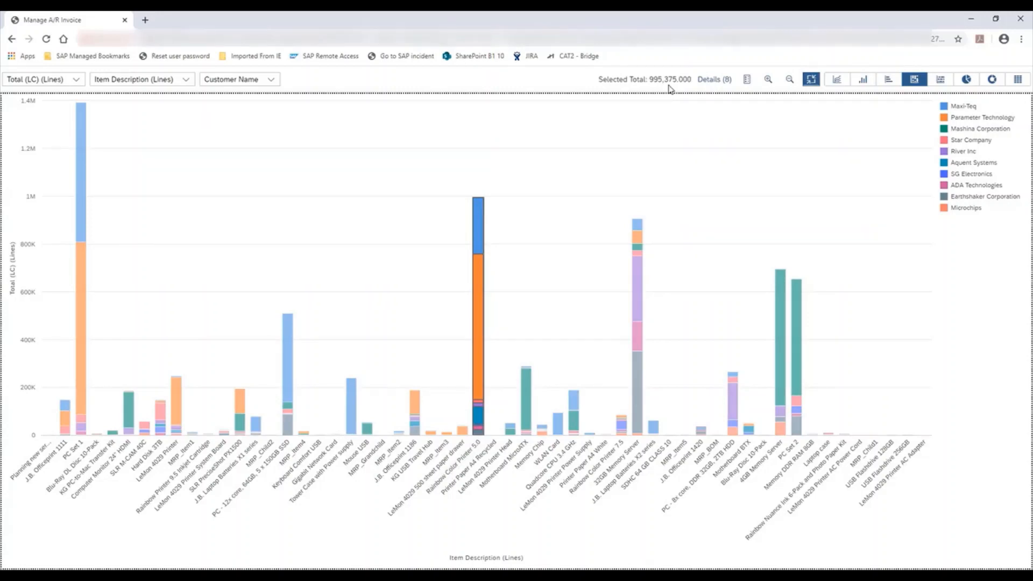
{"action": "left_click", "coordinate": [718, 80]}
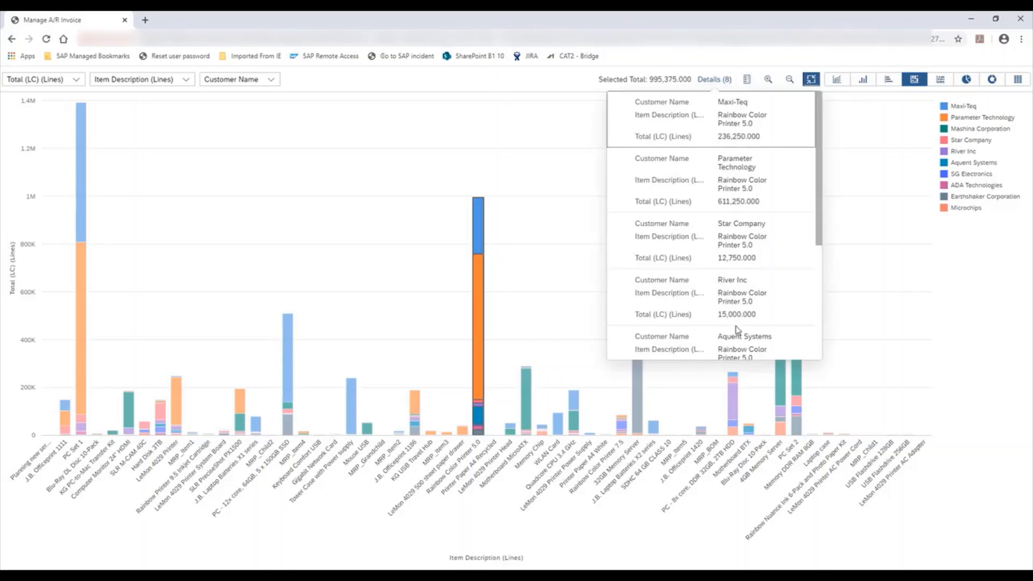
{"action": "scroll", "coordinate": [736, 332], "scroll_direction": "down", "scroll_amount": 4}
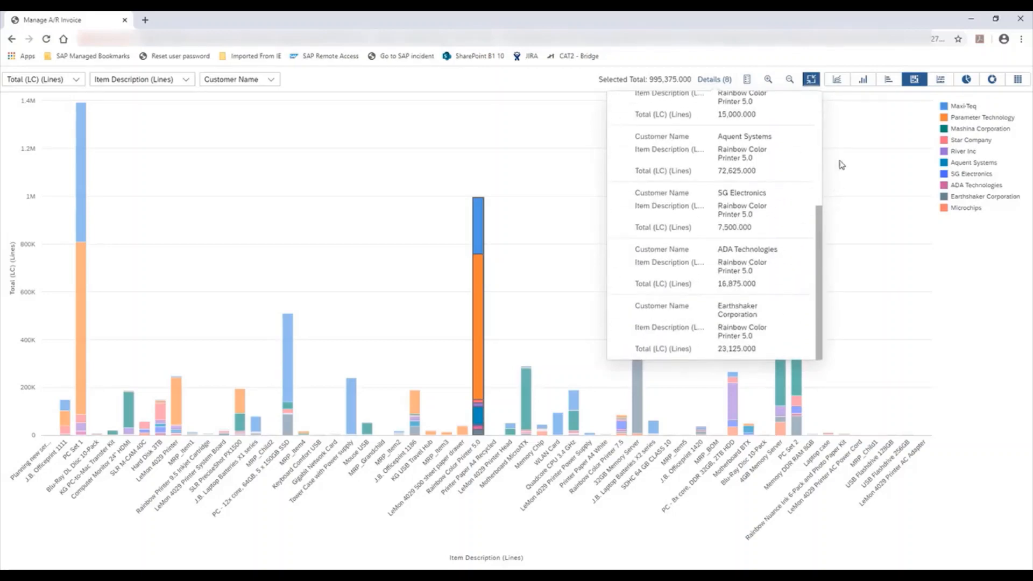
{"action": "left_click", "coordinate": [570, 86]}
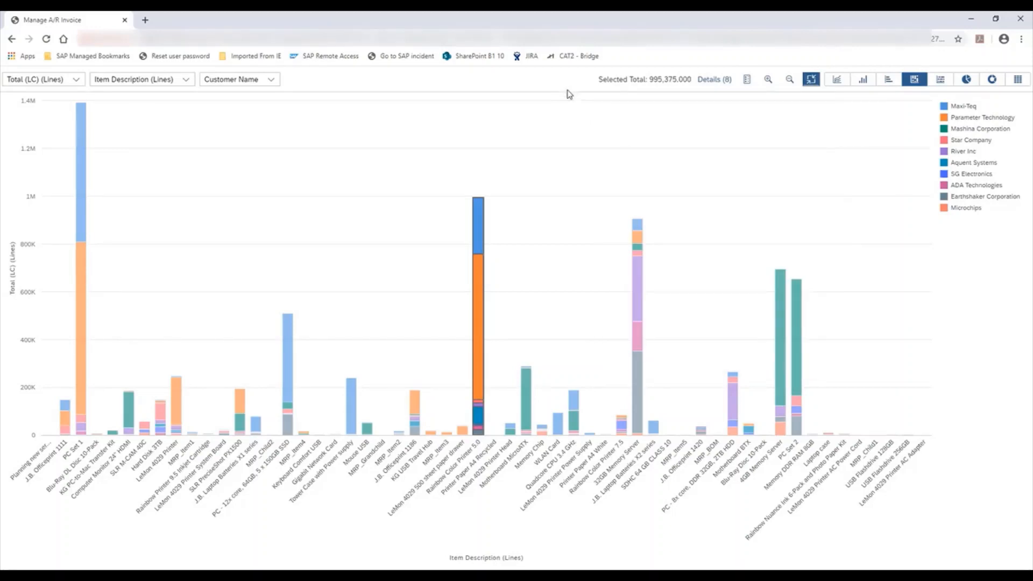
{"action": "left_click", "coordinate": [557, 140]}
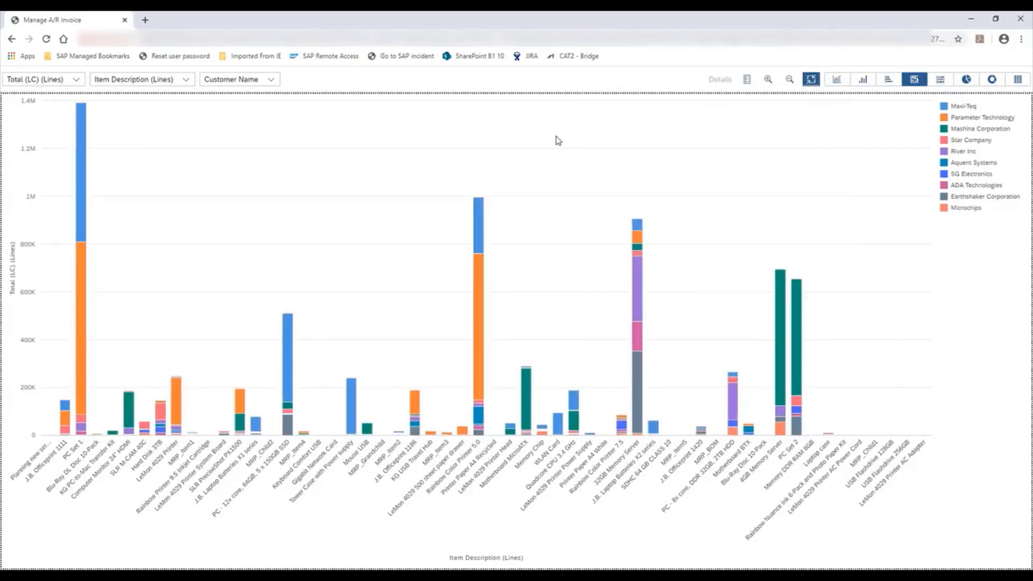
- Select and clear the columns from Gigabit Network Card to Printer Paper A4 Recycled, and likewise the whole Parameter Technology series
{"action": "left_click_drag", "start_coordinate": [502, 185], "coordinate": [335, 454]}
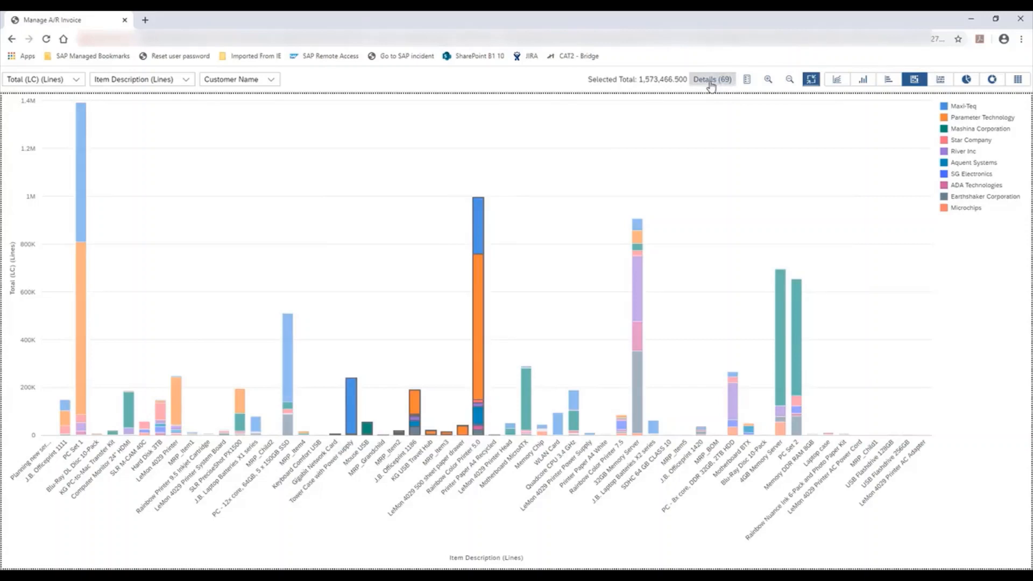
{"action": "left_click", "coordinate": [710, 138]}
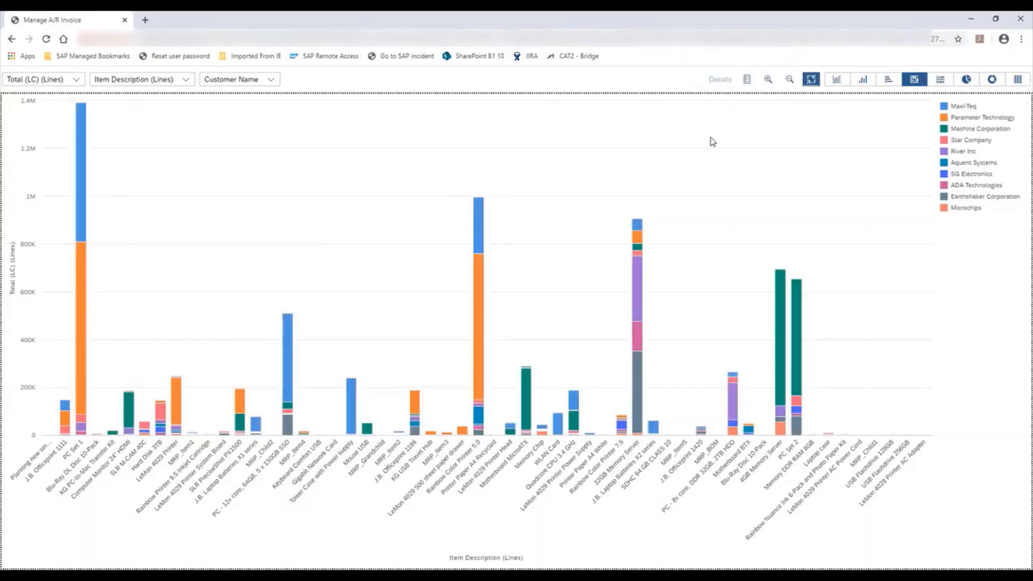
{"action": "left_click", "coordinate": [960, 123]}
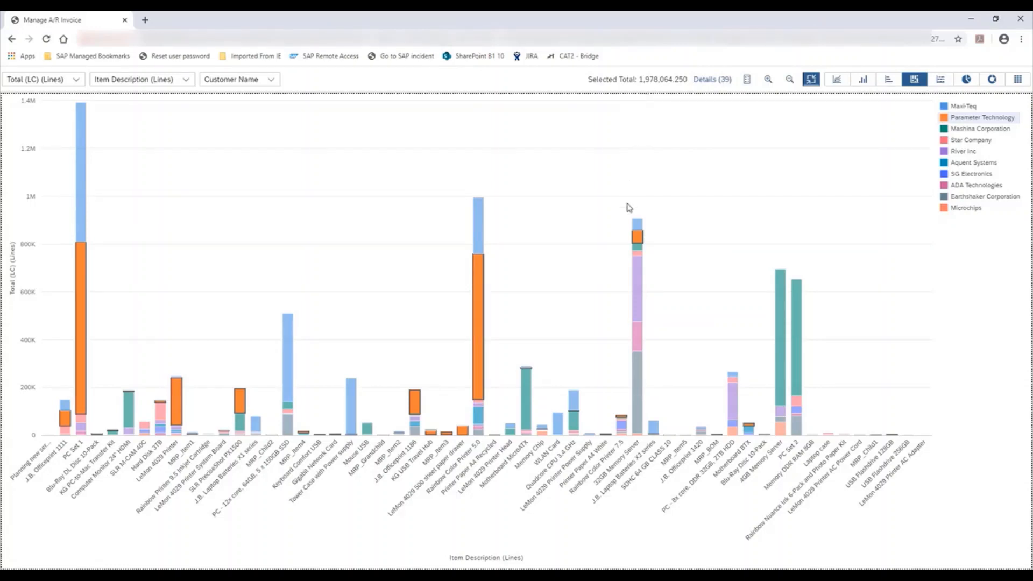
{"action": "left_click", "coordinate": [682, 161]}
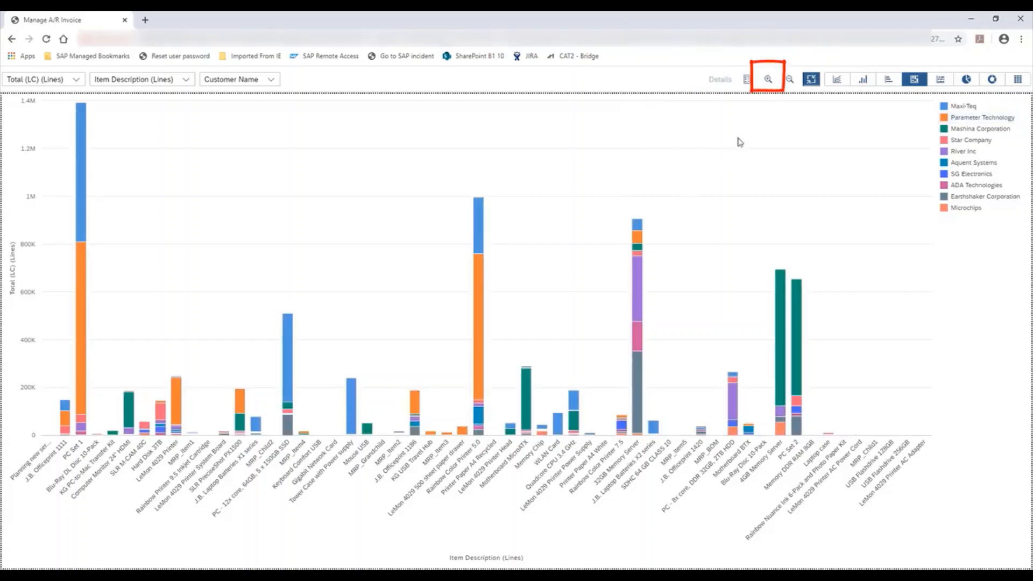
- Zoom in on the middle of the stacked column chart, around the Rainbow Color Printer 5.0 column
{"action": "left_click", "coordinate": [768, 81]}
{"action": "left_click", "coordinate": [768, 81]}
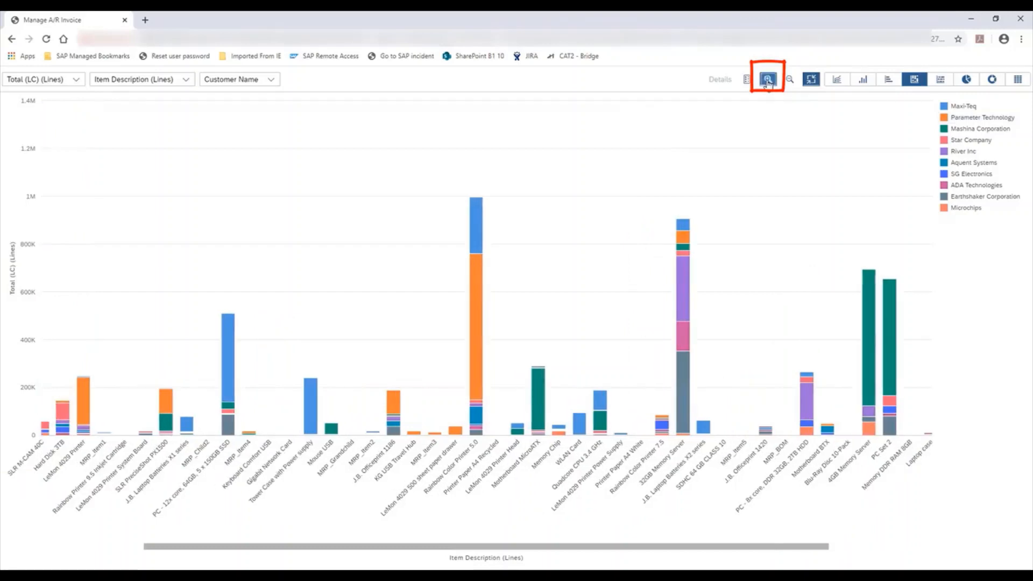
{"action": "left_click", "coordinate": [768, 81]}
{"action": "left_click", "coordinate": [768, 82]}
{"action": "left_click", "coordinate": [768, 82]}
{"action": "left_click", "coordinate": [768, 82]}
{"action": "left_click", "coordinate": [768, 82]}
{"action": "left_click", "coordinate": [768, 82]}
{"action": "left_click", "coordinate": [768, 82]}
{"action": "left_click", "coordinate": [768, 82]}
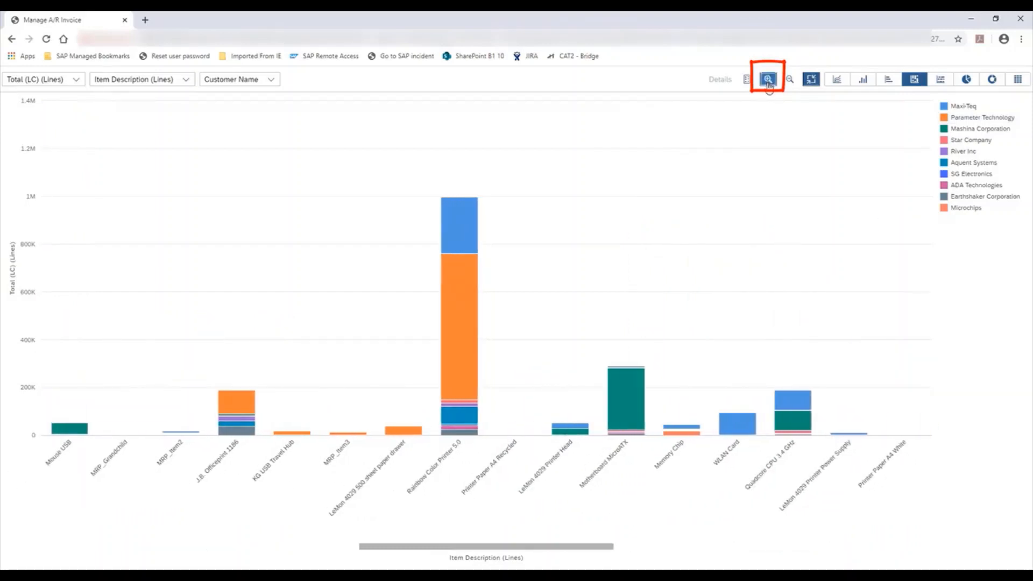
{"action": "left_click", "coordinate": [768, 82]}
{"action": "left_click", "coordinate": [768, 82]}
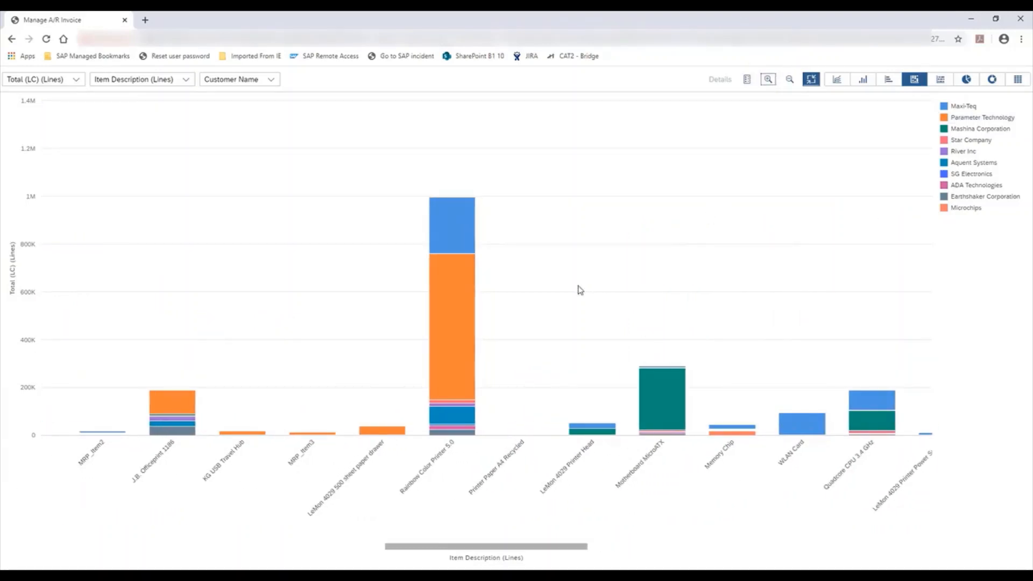
- Zoom the chart out from Rainbow Color Printer 5.0 and inspect the 4GB Memory Server and PC Set 2 columns up close
{"action": "scroll", "coordinate": [574, 281], "scroll_direction": "down", "scroll_amount": 3}
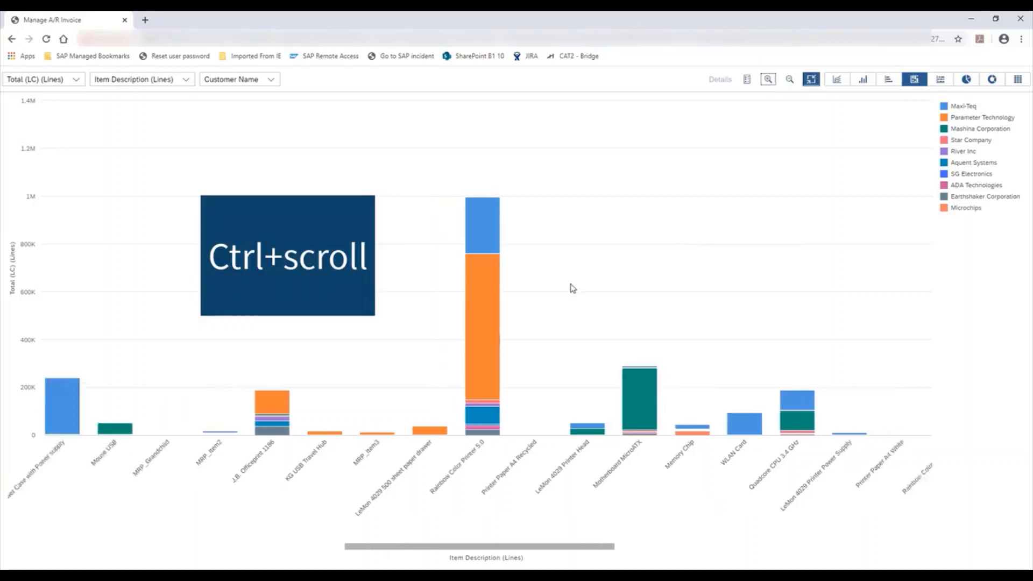
{"action": "scroll", "coordinate": [521, 300], "scroll_direction": "down", "scroll_amount": 2}
{"action": "scroll", "coordinate": [161, 324], "scroll_direction": "up", "scroll_amount": 5}
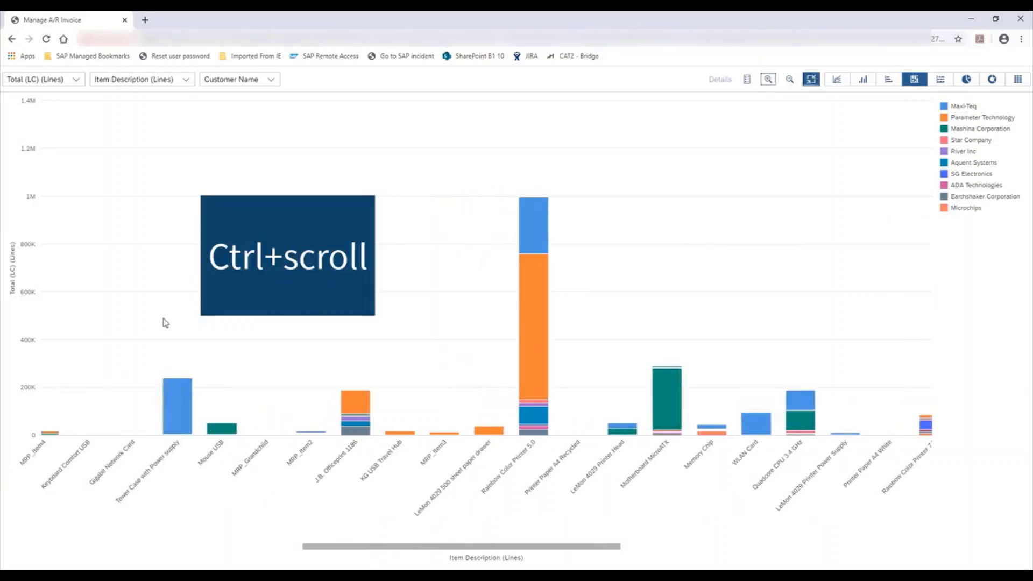
{"action": "scroll", "coordinate": [201, 340], "scroll_direction": "down", "scroll_amount": 5}
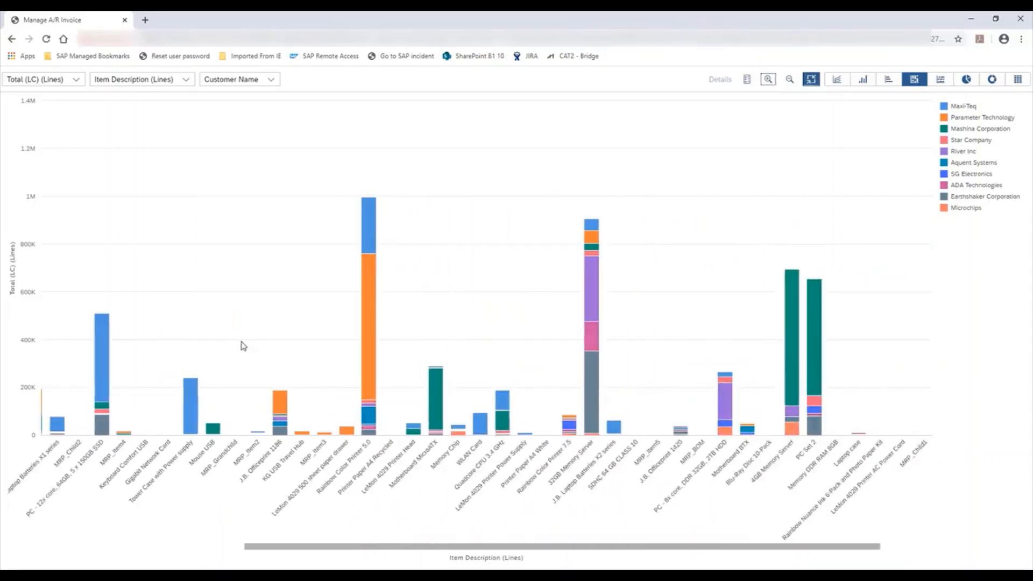
{"action": "scroll", "coordinate": [791, 320], "scroll_direction": "up", "scroll_amount": 3}
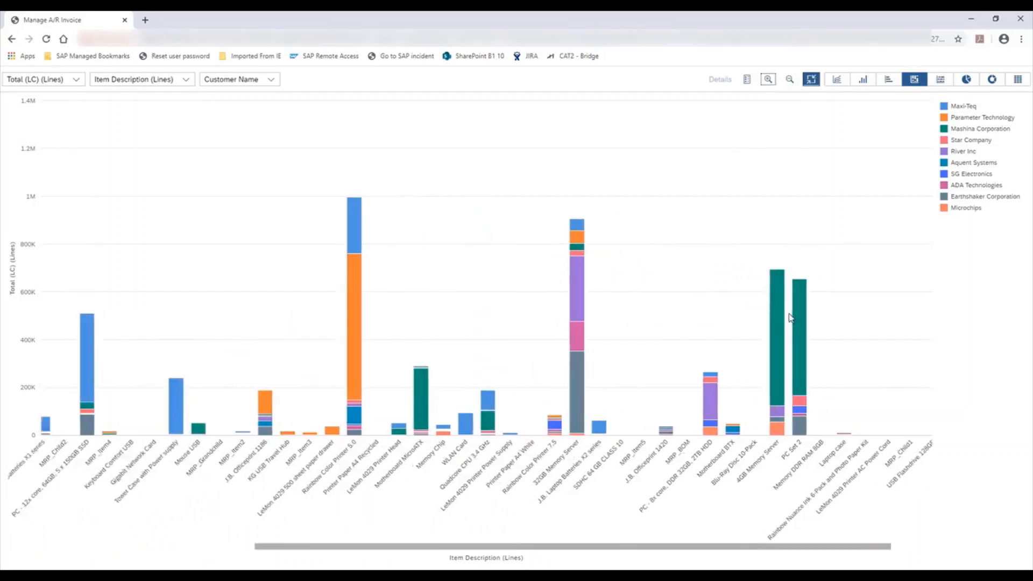
{"action": "scroll", "coordinate": [790, 315], "scroll_direction": "up", "scroll_amount": 3}
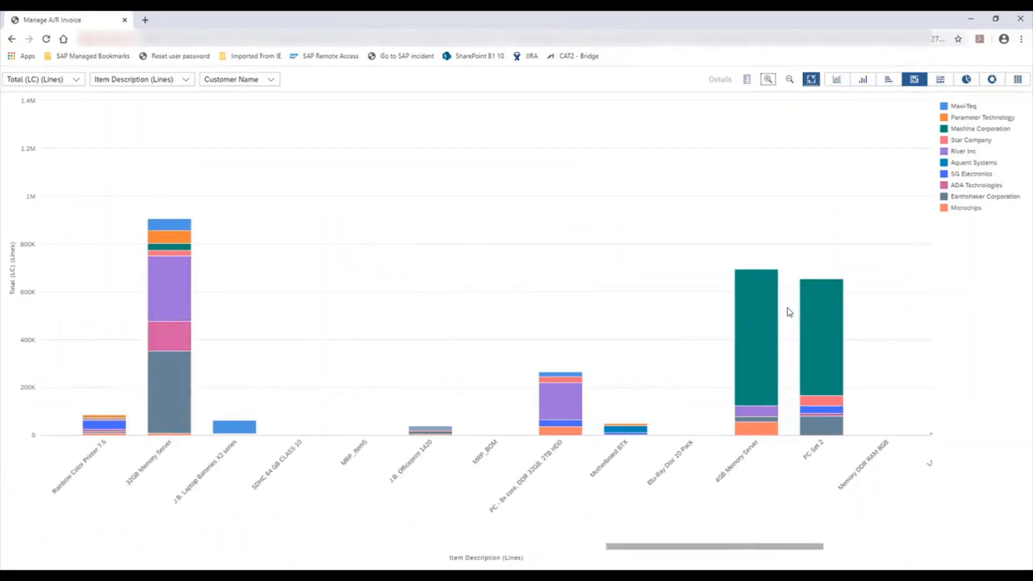
{"action": "scroll", "coordinate": [790, 313], "scroll_direction": "down", "scroll_amount": 3}
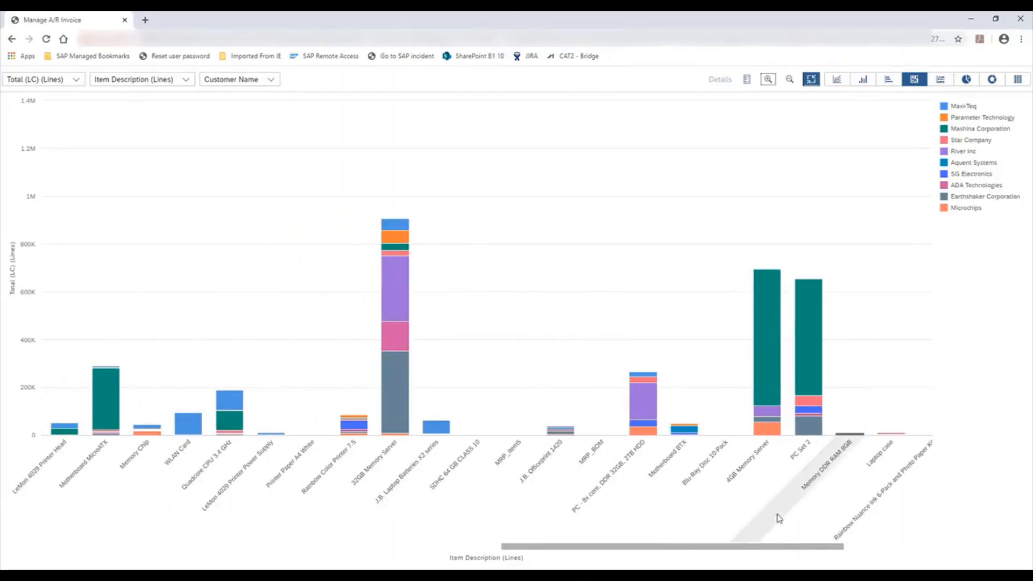
- Bring the chart back to its complete item range and exit full screen
{"action": "left_click_drag", "start_coordinate": [773, 548], "coordinate": [581, 540]}
{"action": "scroll", "coordinate": [586, 536], "scroll_direction": "down", "scroll_amount": 2}
{"action": "scroll", "coordinate": [573, 231], "scroll_direction": "down", "scroll_amount": 2}
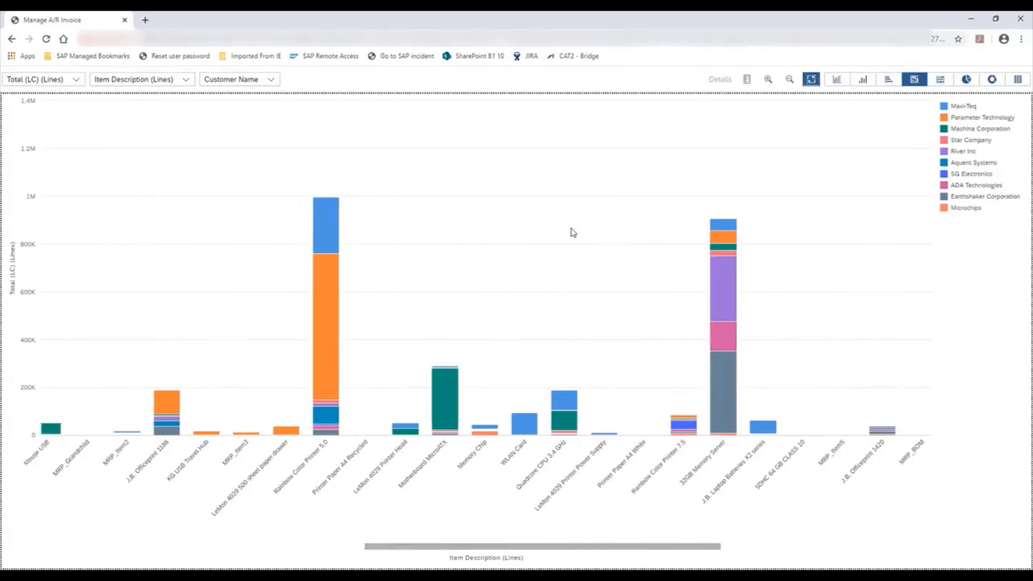
{"action": "scroll", "coordinate": [577, 238], "scroll_direction": "down", "scroll_amount": 1}
{"action": "scroll", "coordinate": [580, 244], "scroll_direction": "down", "scroll_amount": 1}
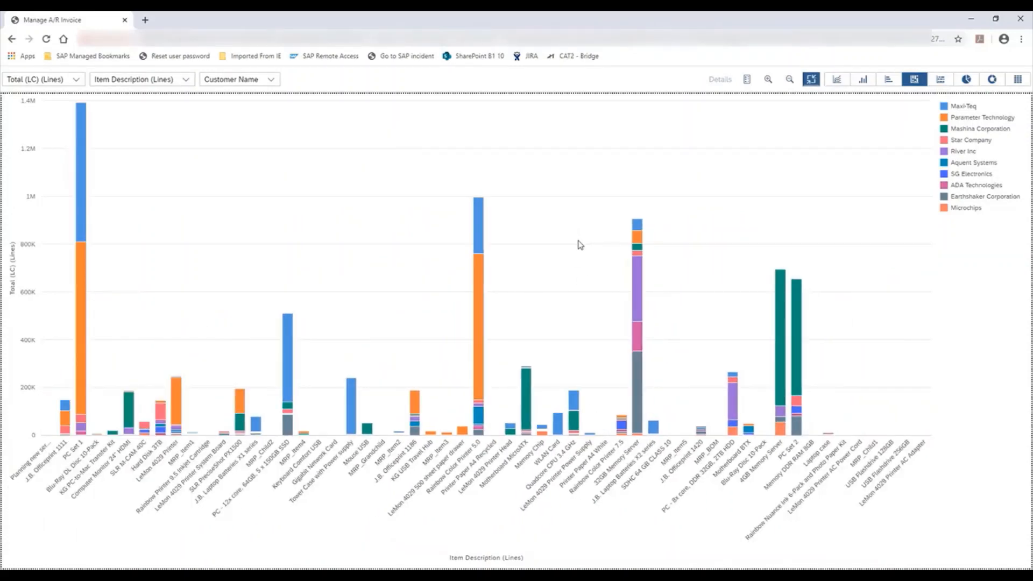
{"action": "left_click", "coordinate": [811, 80]}
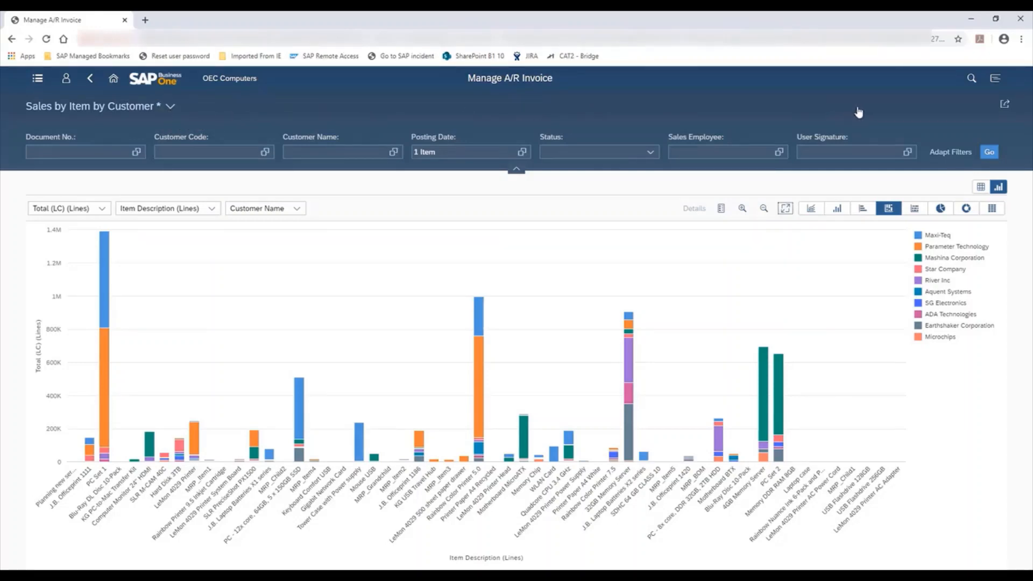
- Save the chart as a tile titled "Sales by Item by Customer" with description "Stacked Column Chart" in the My Home group
{"action": "left_click", "coordinate": [1004, 106]}
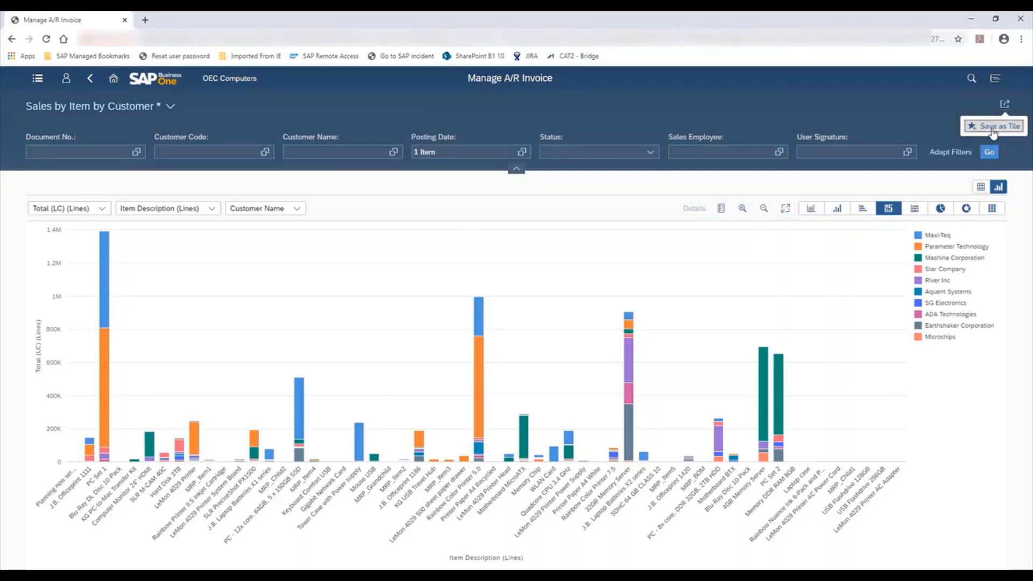
{"action": "left_click", "coordinate": [993, 129]}
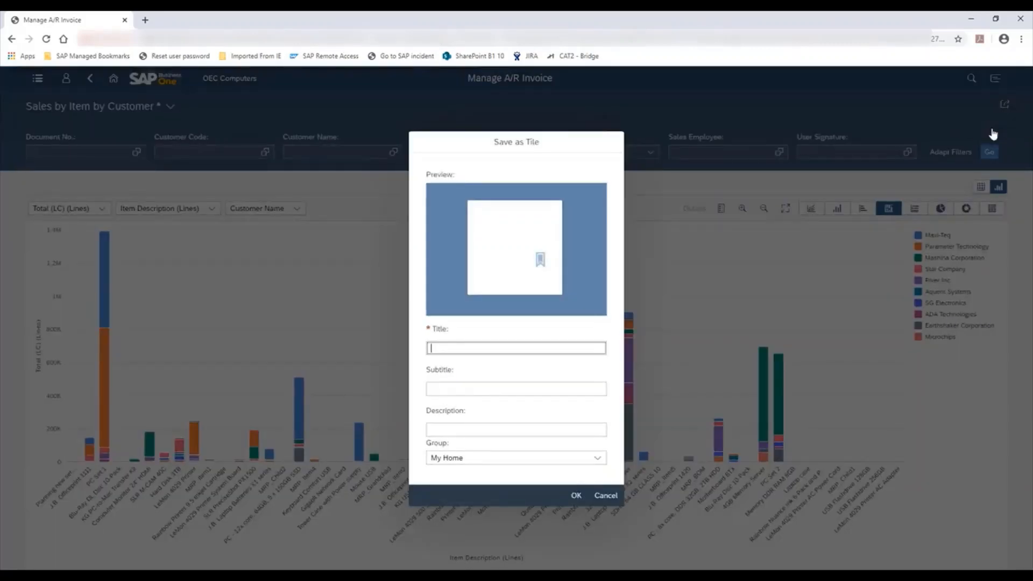
{"action": "type", "text": "Sales by Item by Customer"}
{"action": "left_click", "coordinate": [531, 430]}
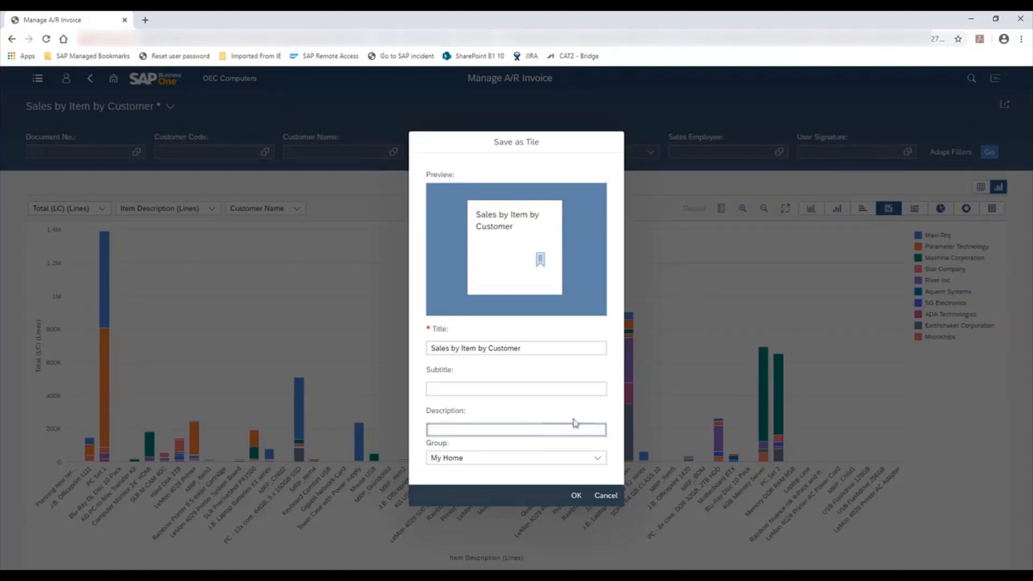
{"action": "type", "text": "Stacked Column Chart"}
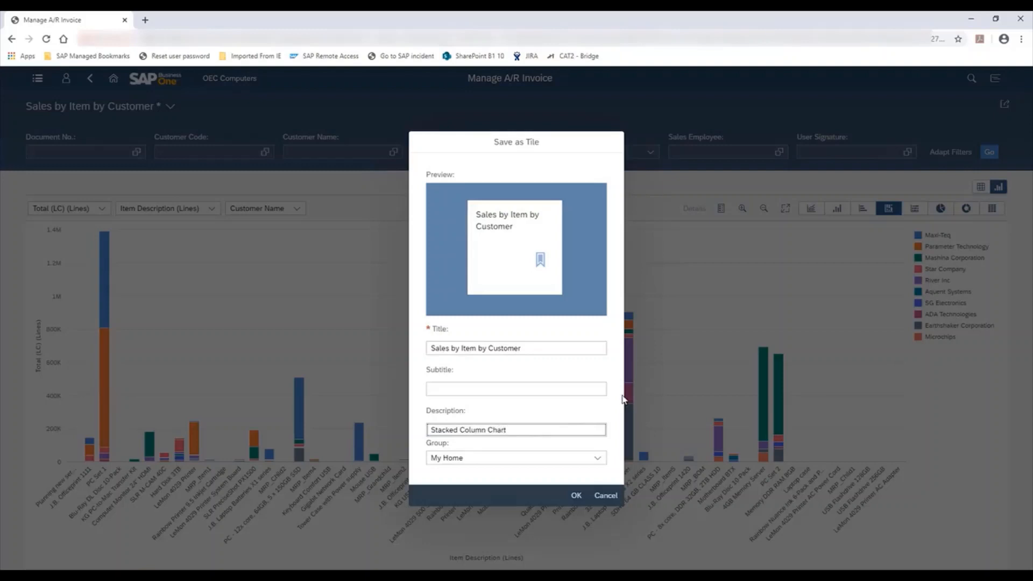
{"action": "left_click", "coordinate": [598, 459]}
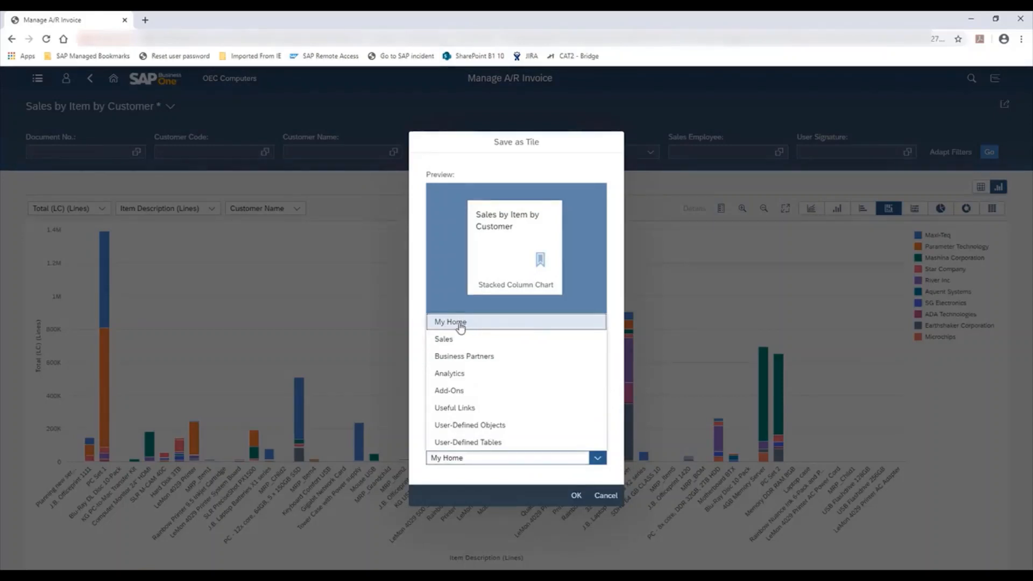
{"action": "left_click", "coordinate": [460, 325]}
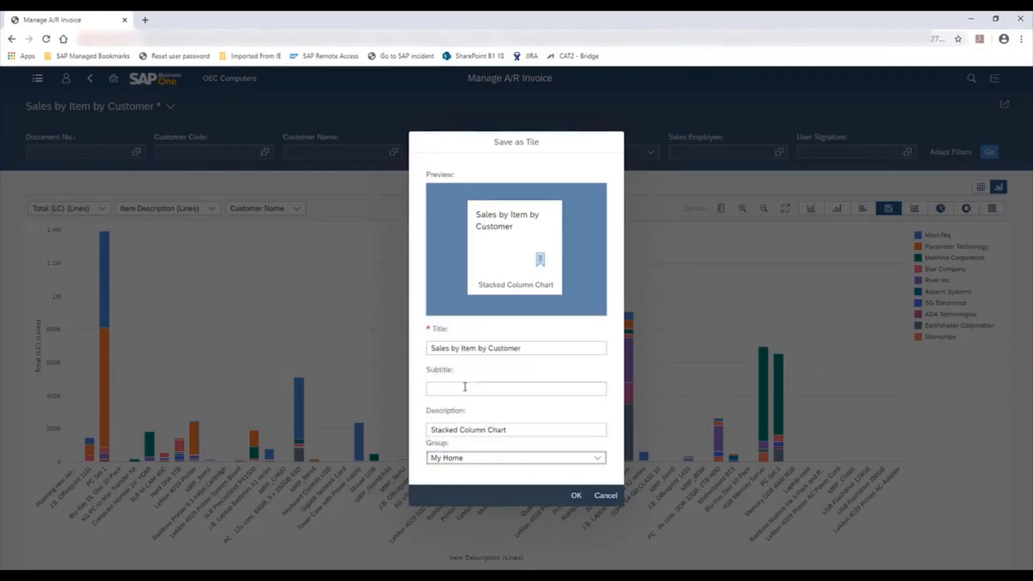
{"action": "left_click", "coordinate": [576, 495]}
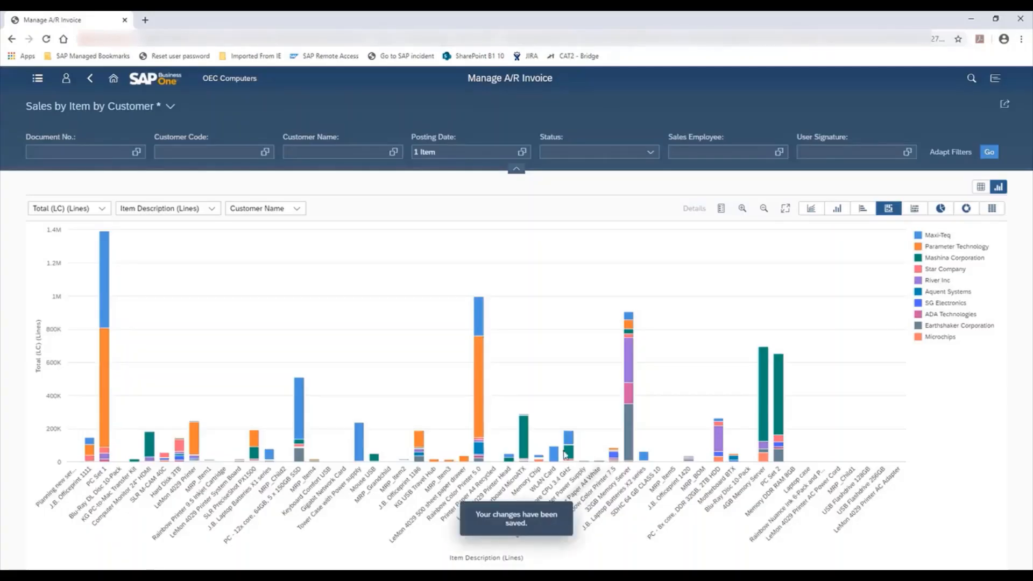
- Return to the home page and open Sales Analysis by Rows Chart from the Analytics group
{"action": "left_click", "coordinate": [113, 81]}
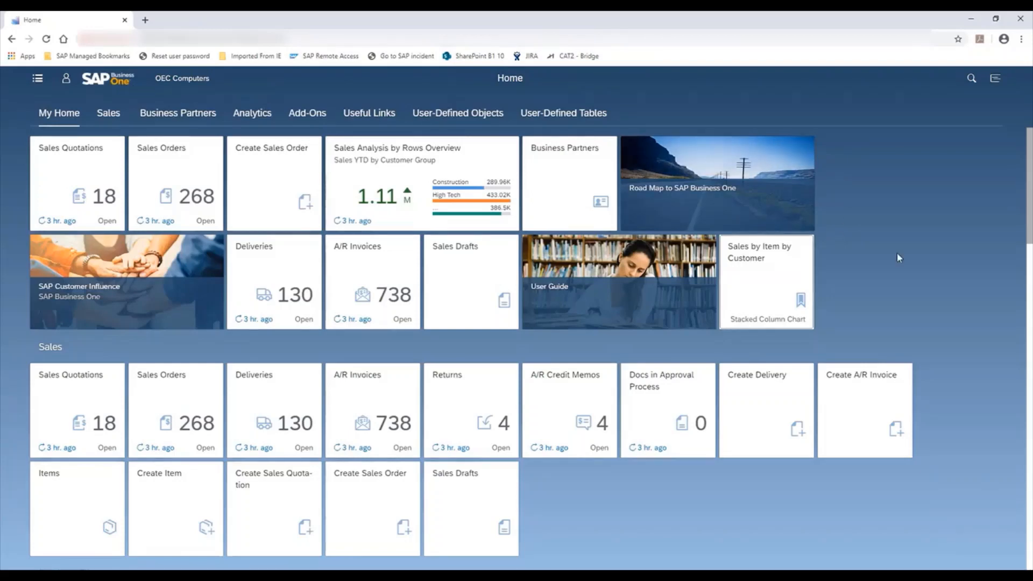
{"action": "scroll", "coordinate": [897, 260], "scroll_direction": "down", "scroll_amount": 9}
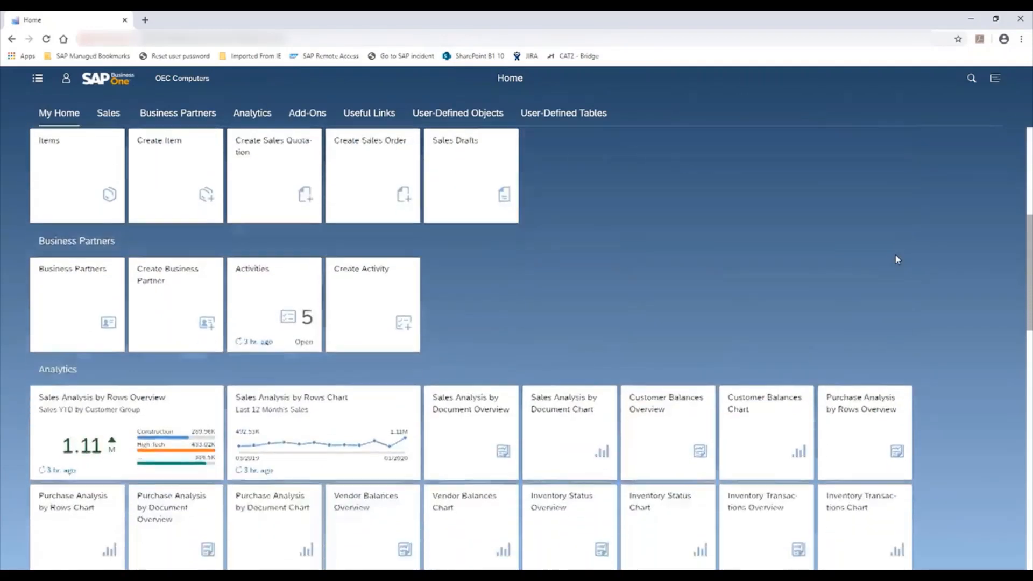
{"action": "scroll", "coordinate": [897, 260], "scroll_direction": "down", "scroll_amount": 2}
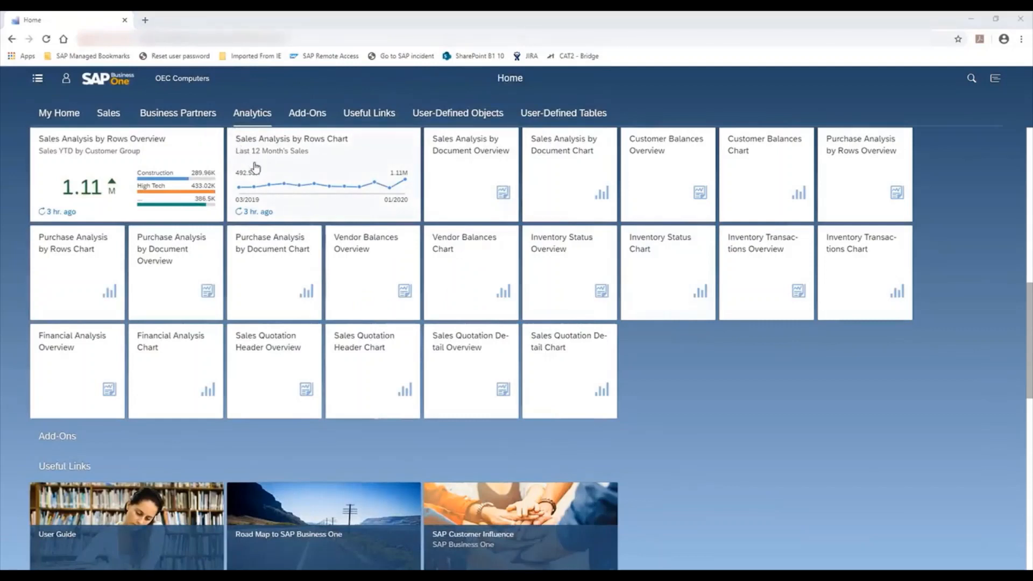
{"action": "mouse_move", "coordinate": [256, 166]}
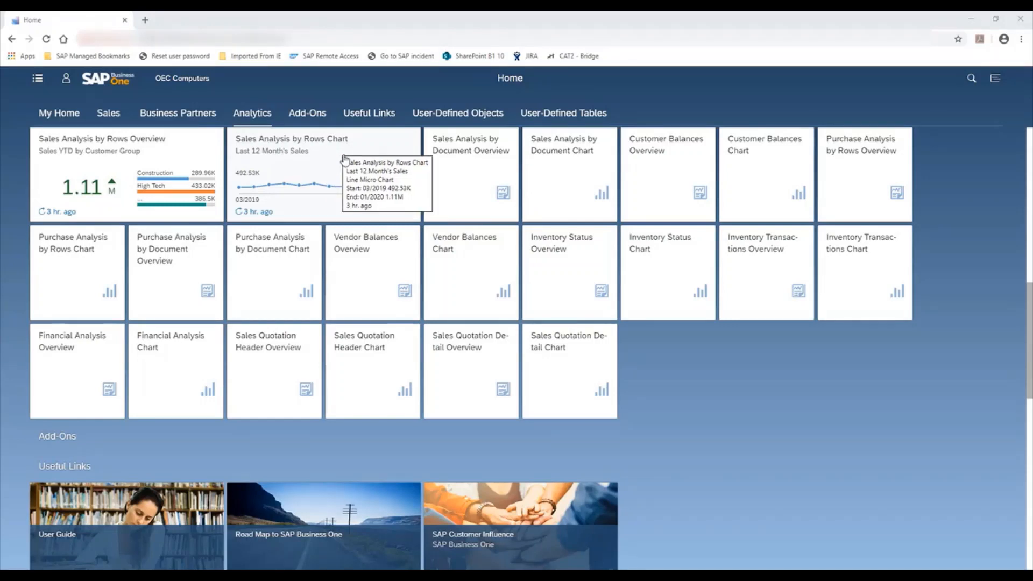
{"action": "left_click", "coordinate": [331, 156]}
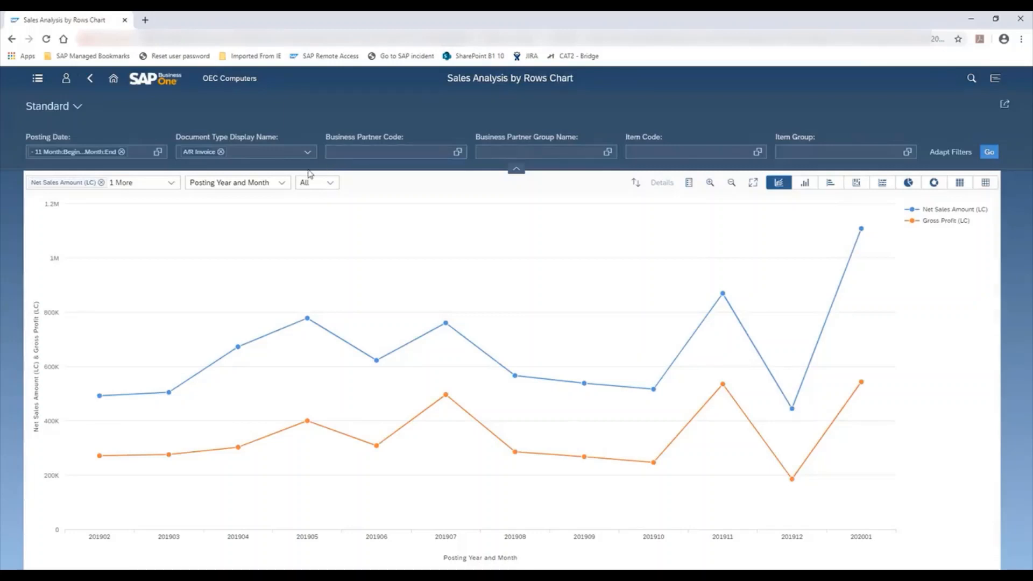
- Remove Gross Profit (LC) from the chart's measures, keeping only Net Sales Amount (LC)
{"action": "left_click", "coordinate": [172, 184]}
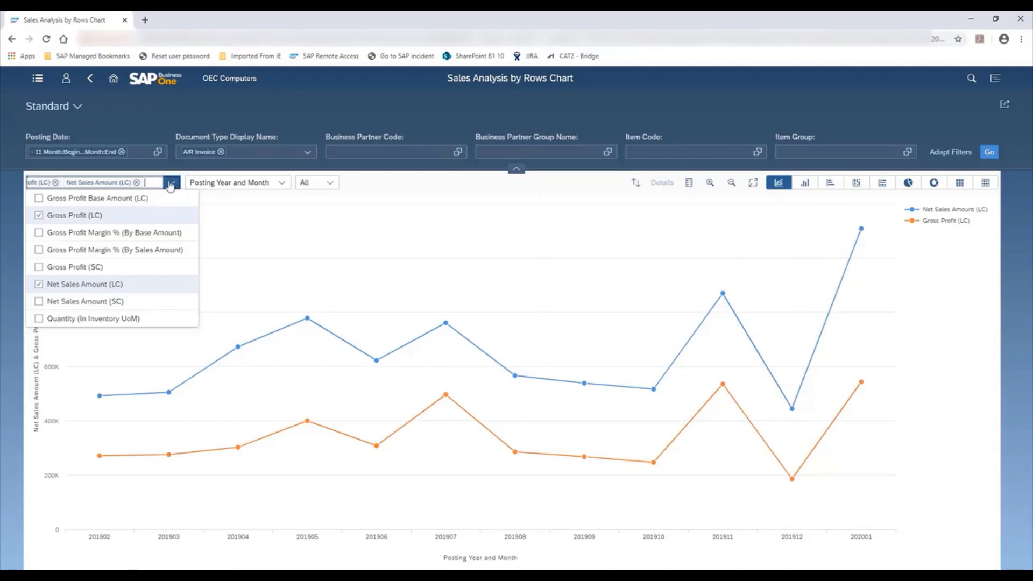
{"action": "left_click", "coordinate": [39, 215]}
{"action": "left_click", "coordinate": [232, 226]}
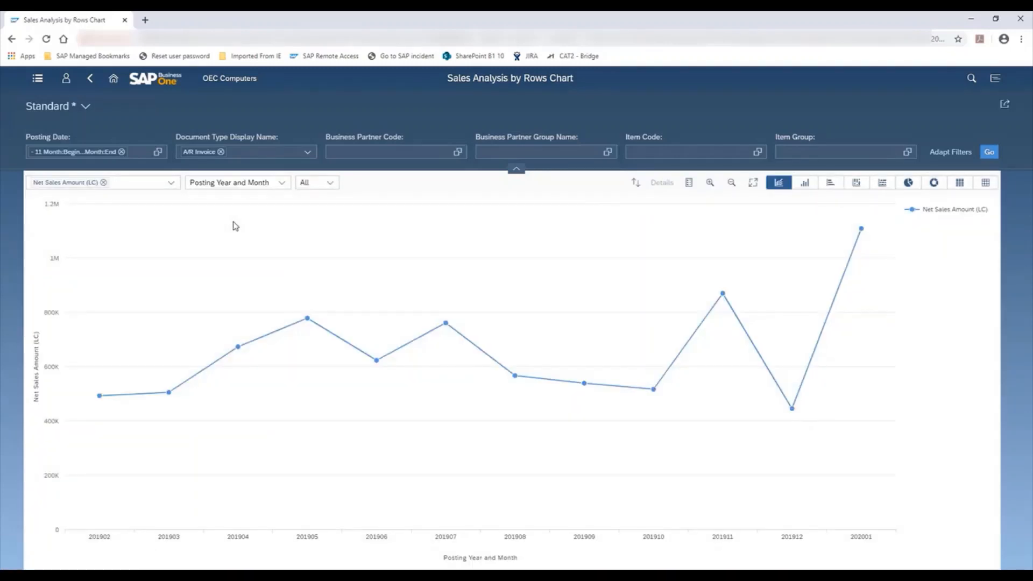
- Browse the full list of dimensions available for the chart's first grouping, keeping Posting Year and Month
{"action": "left_click", "coordinate": [282, 183]}
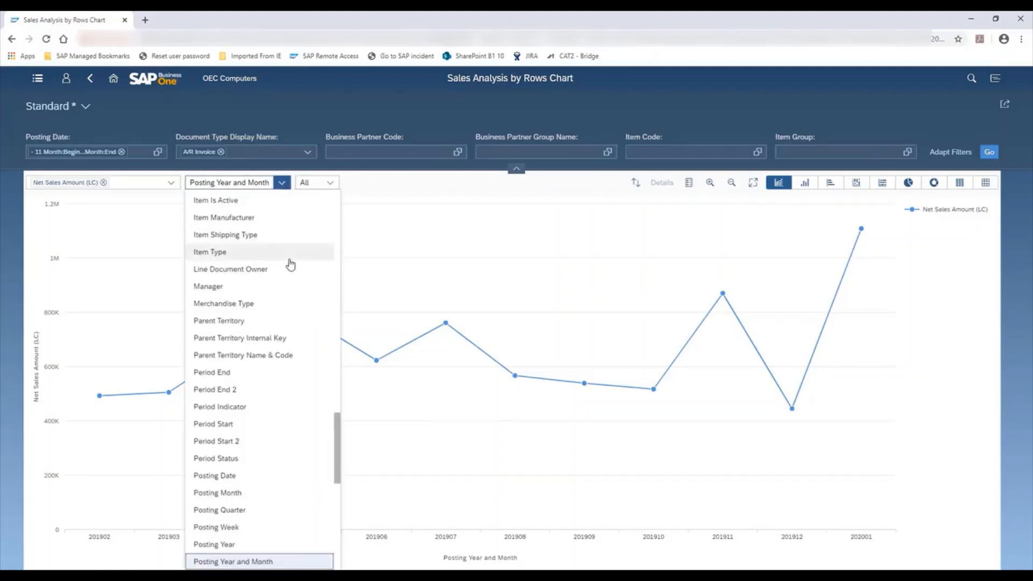
{"action": "scroll", "coordinate": [290, 264], "scroll_direction": "up", "scroll_amount": 15}
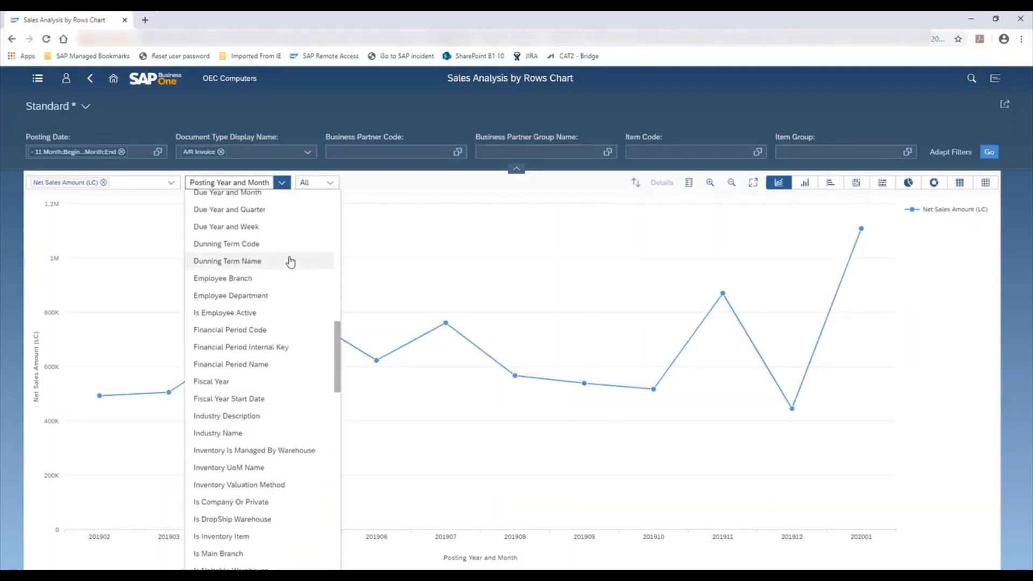
{"action": "scroll", "coordinate": [290, 262], "scroll_direction": "up", "scroll_amount": 10}
{"action": "scroll", "coordinate": [291, 260], "scroll_direction": "up", "scroll_amount": 2}
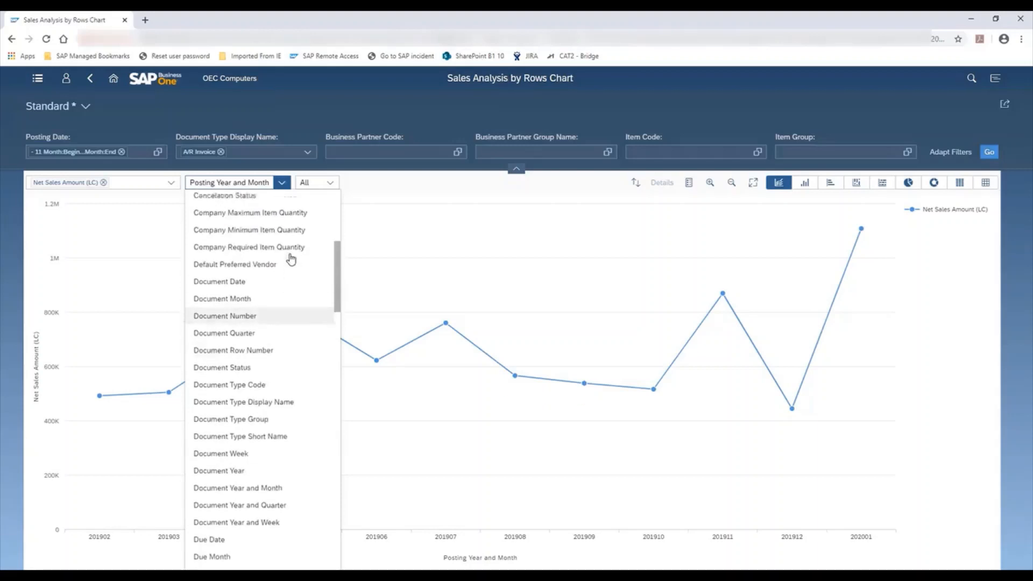
{"action": "scroll", "coordinate": [291, 260], "scroll_direction": "up", "scroll_amount": 5}
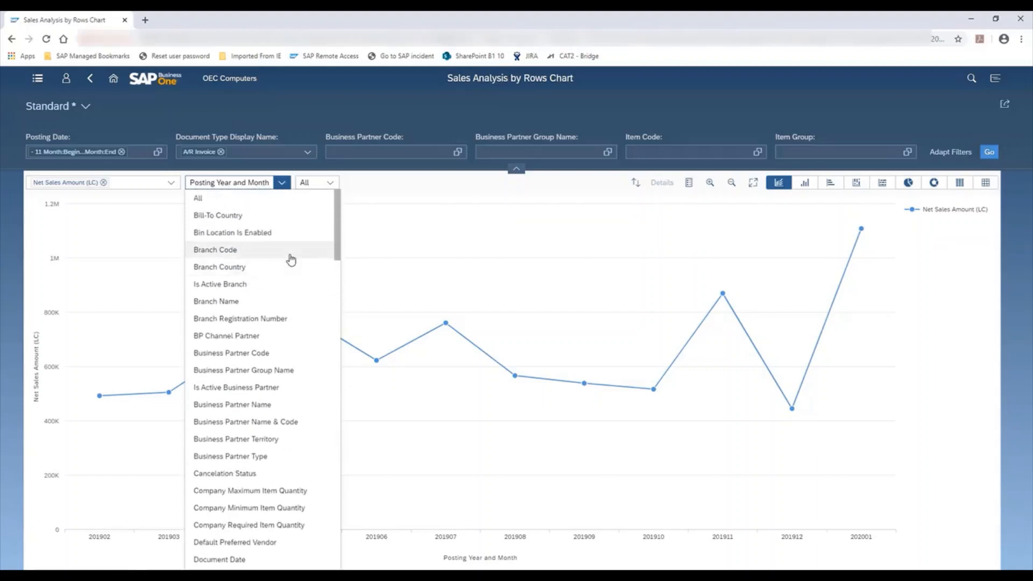
{"action": "scroll", "coordinate": [291, 260], "scroll_direction": "down", "scroll_amount": 10}
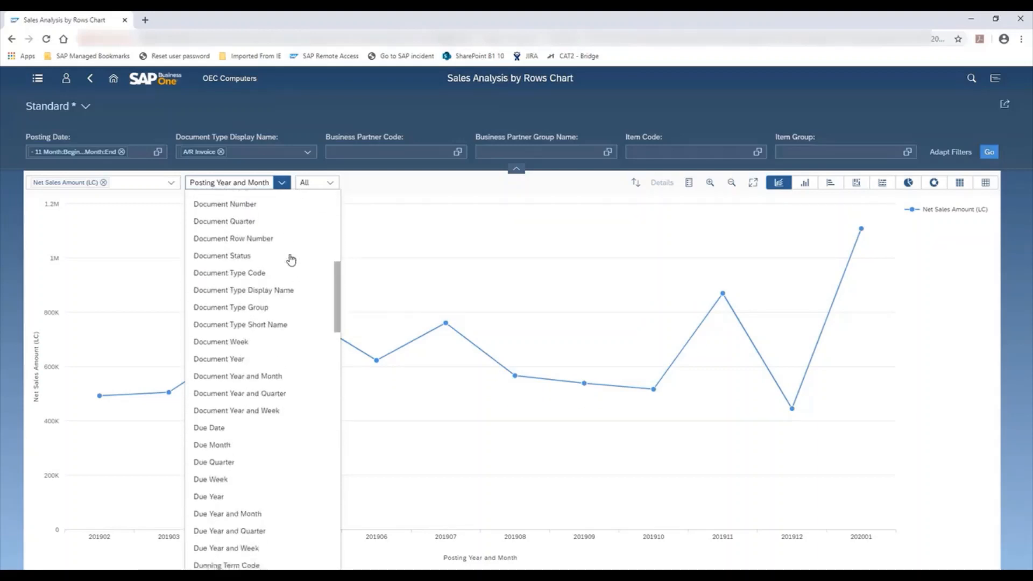
{"action": "scroll", "coordinate": [291, 259], "scroll_direction": "down", "scroll_amount": 10}
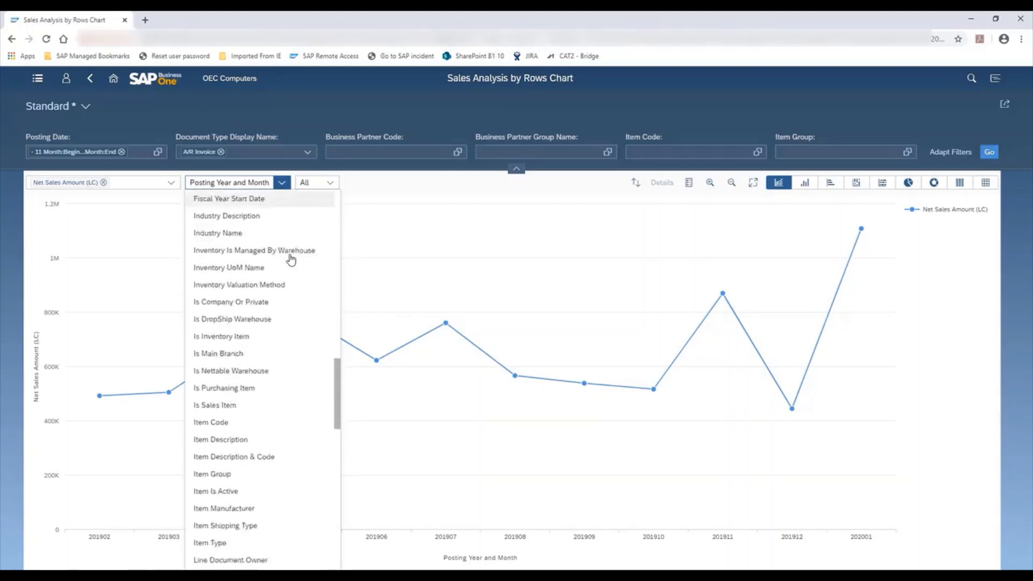
{"action": "scroll", "coordinate": [291, 260], "scroll_direction": "down", "scroll_amount": 5}
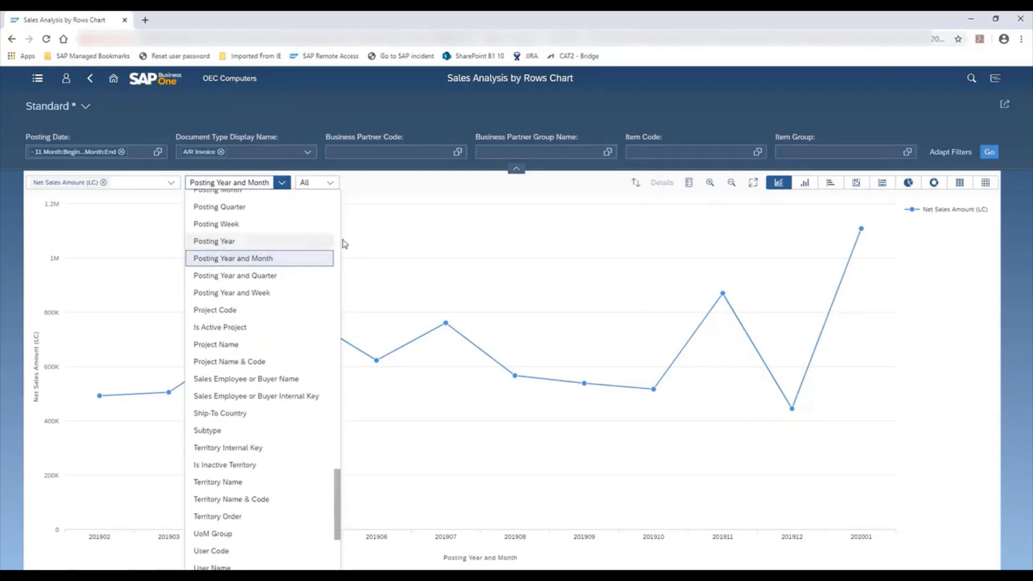
{"action": "left_click", "coordinate": [383, 233]}
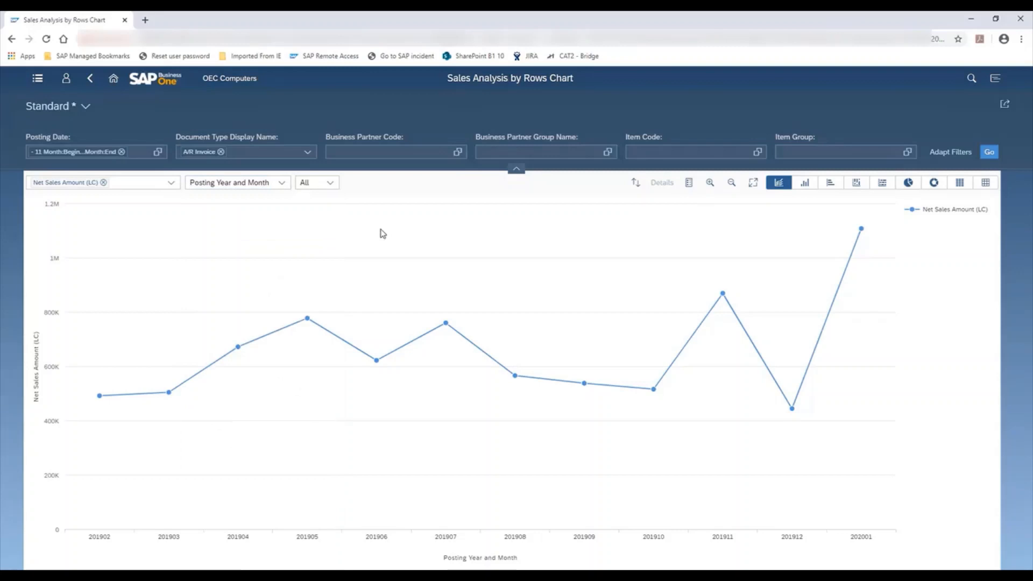
- Break the monthly net sales down by Business Partner Name & Code and display them as a stacked column chart
{"action": "left_click", "coordinate": [330, 185]}
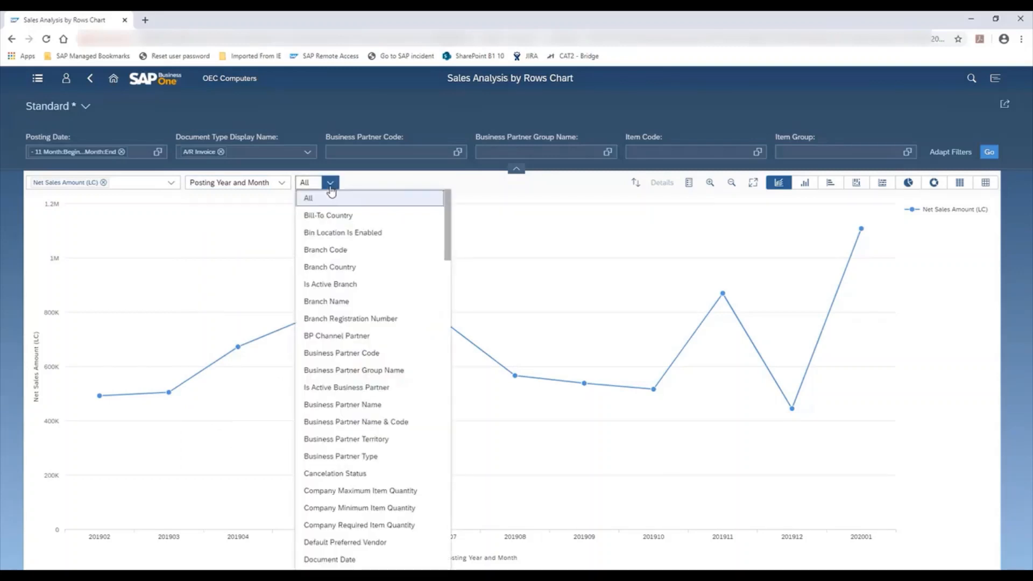
{"action": "left_click", "coordinate": [376, 423]}
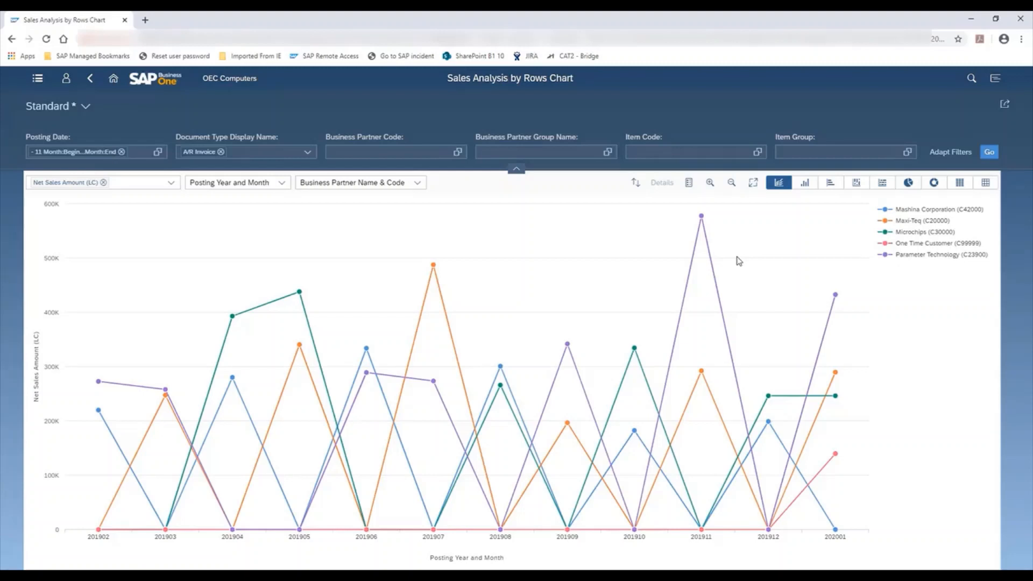
{"action": "left_click", "coordinate": [856, 184]}
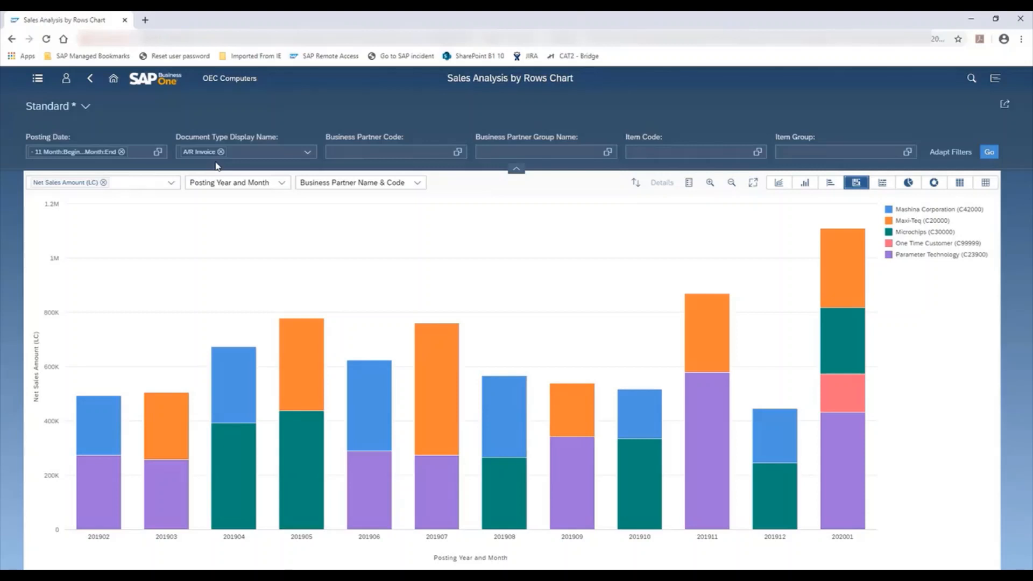
- Remove the Posting Date filter and refresh the chart to cover all periods
{"action": "left_click", "coordinate": [121, 152]}
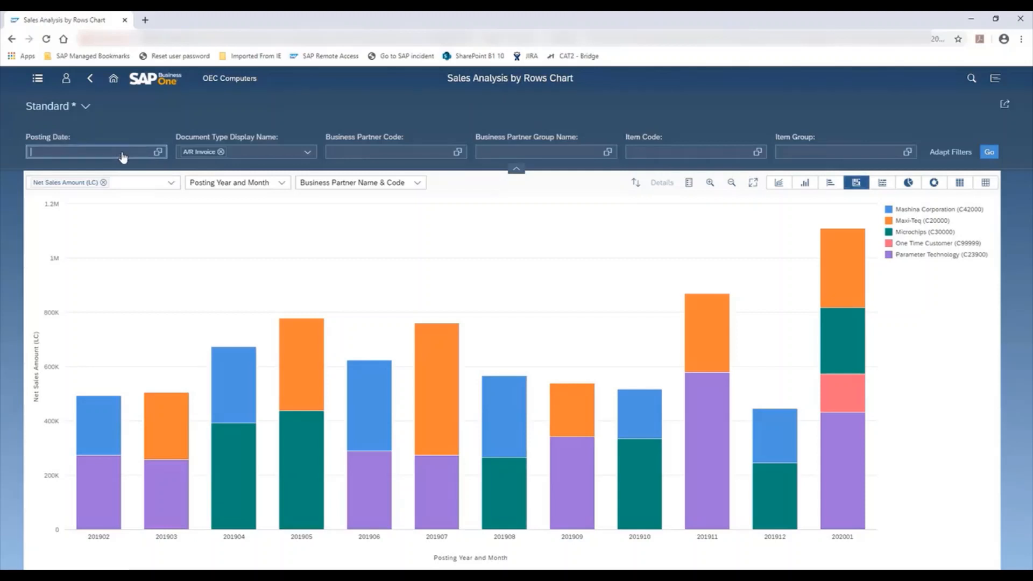
{"action": "left_click", "coordinate": [998, 155]}
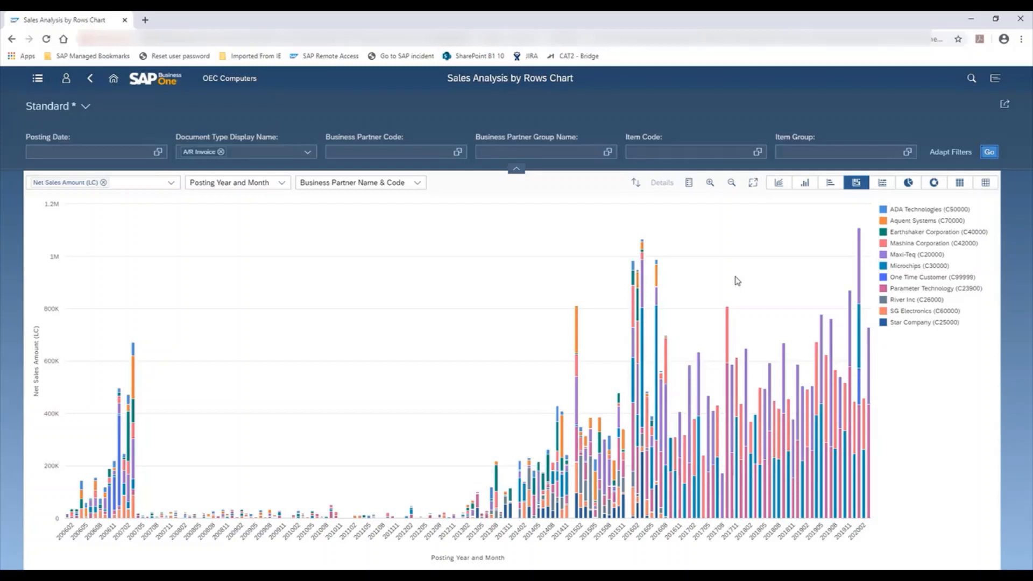
- Go home, open Sales Analysis by Rows Overview, and drill into its Sales Amount by Quarter card
{"action": "left_click", "coordinate": [113, 78]}
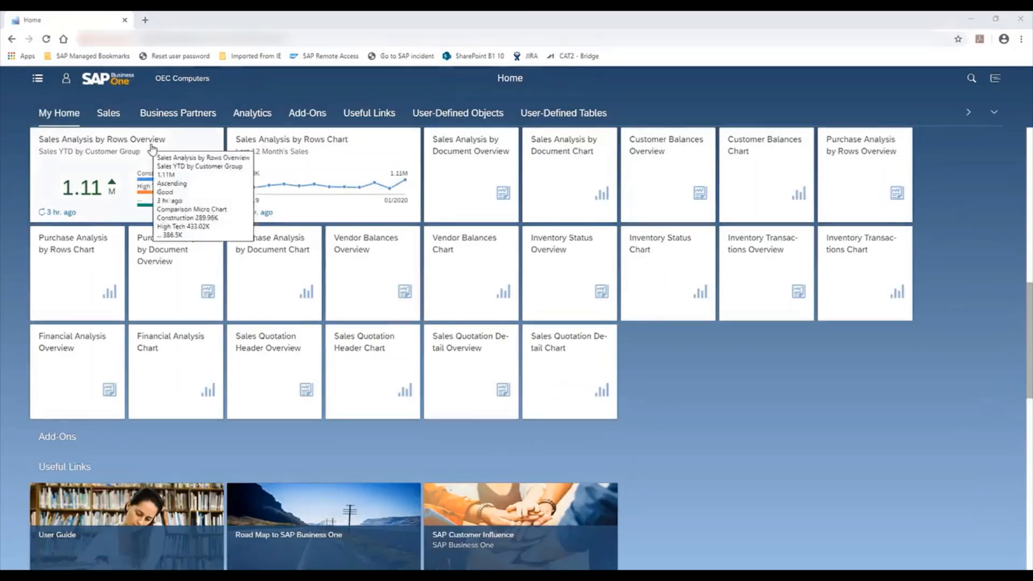
{"action": "left_click", "coordinate": [169, 155]}
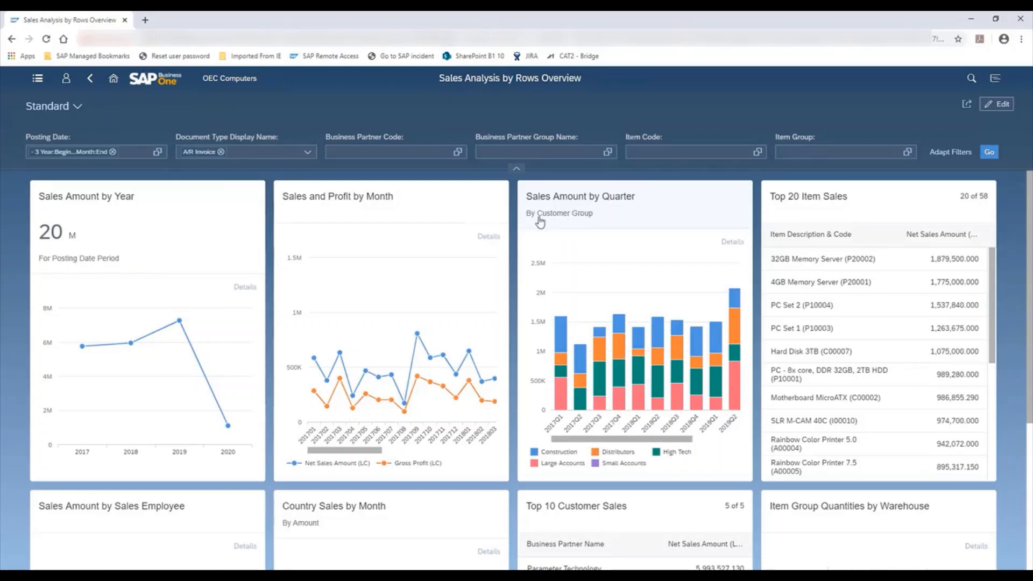
{"action": "left_click", "coordinate": [617, 209]}
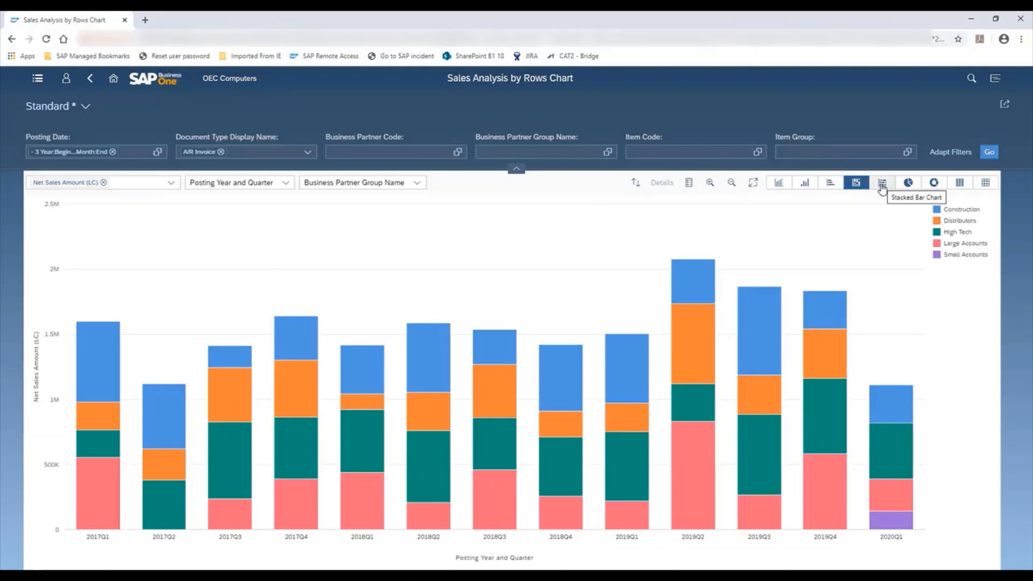
- Compare the quarterly customer group sales as bar, column and stacked bar charts
{"action": "left_click", "coordinate": [830, 185]}
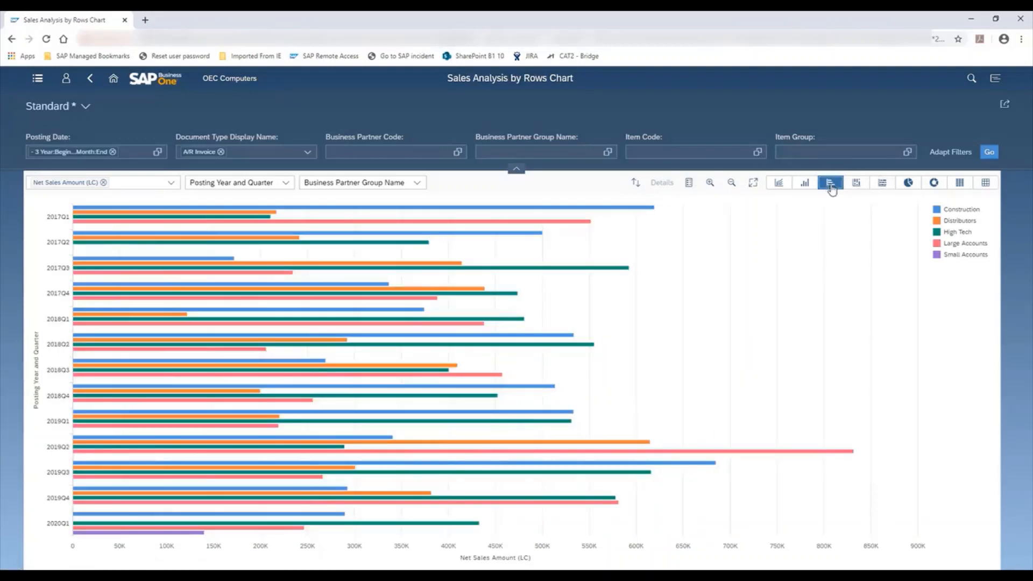
{"action": "left_click", "coordinate": [805, 186]}
{"action": "left_click", "coordinate": [880, 187]}
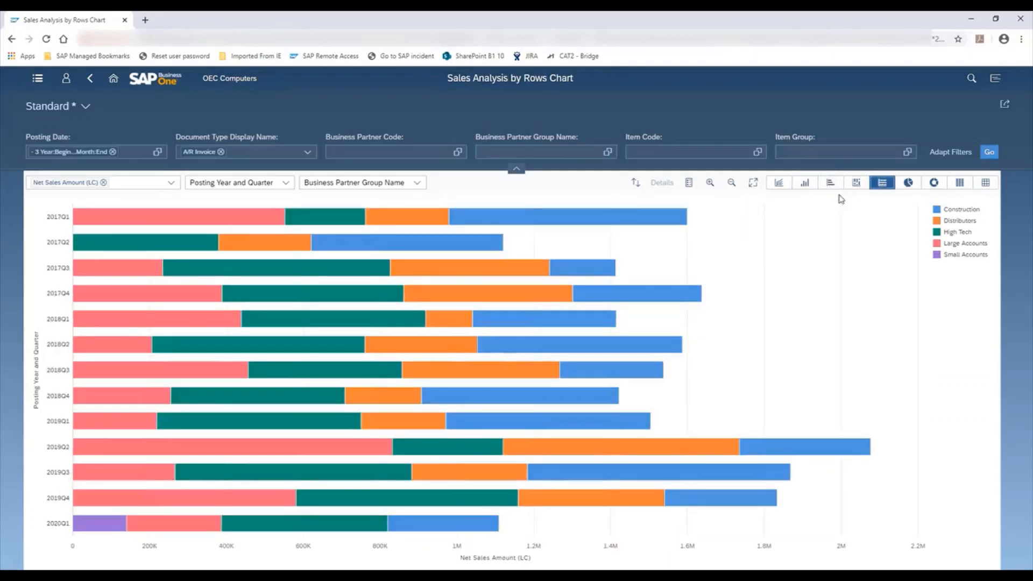
- Back in the overview, view details of the 201709 to 201711 net sales points in Sales and Profit by Month, and clear the selection
{"action": "left_click", "coordinate": [90, 79]}
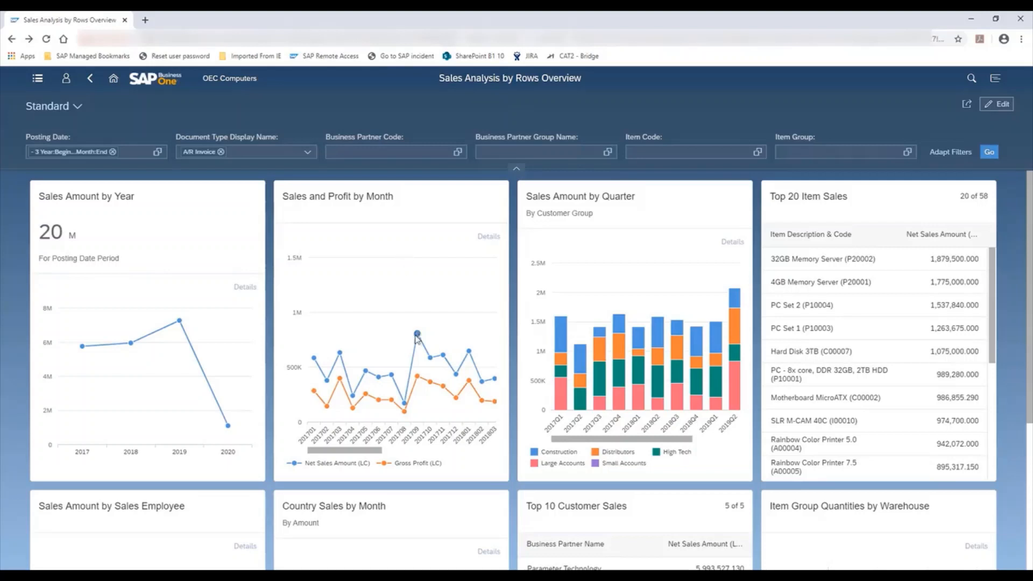
{"action": "left_click", "coordinate": [417, 333]}
{"action": "left_click_drag", "start_coordinate": [401, 323], "coordinate": [458, 372]}
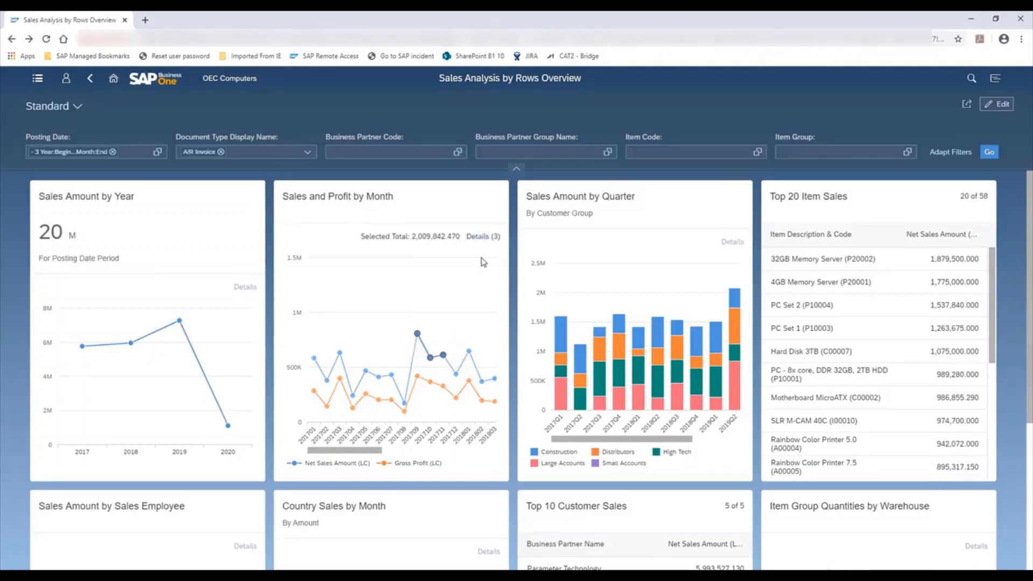
{"action": "left_click", "coordinate": [488, 237]}
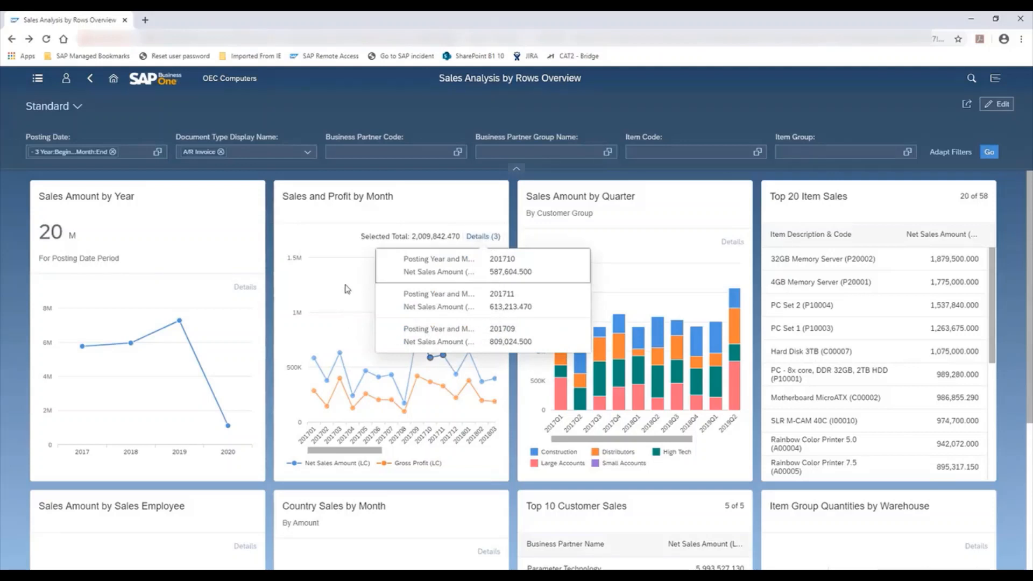
{"action": "left_click", "coordinate": [338, 240]}
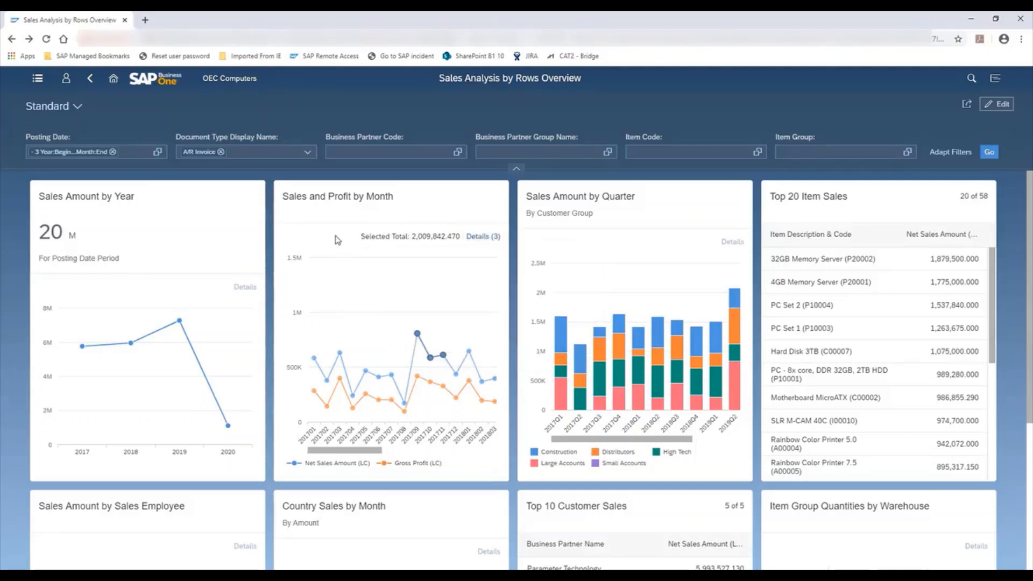
{"action": "left_click", "coordinate": [386, 292]}
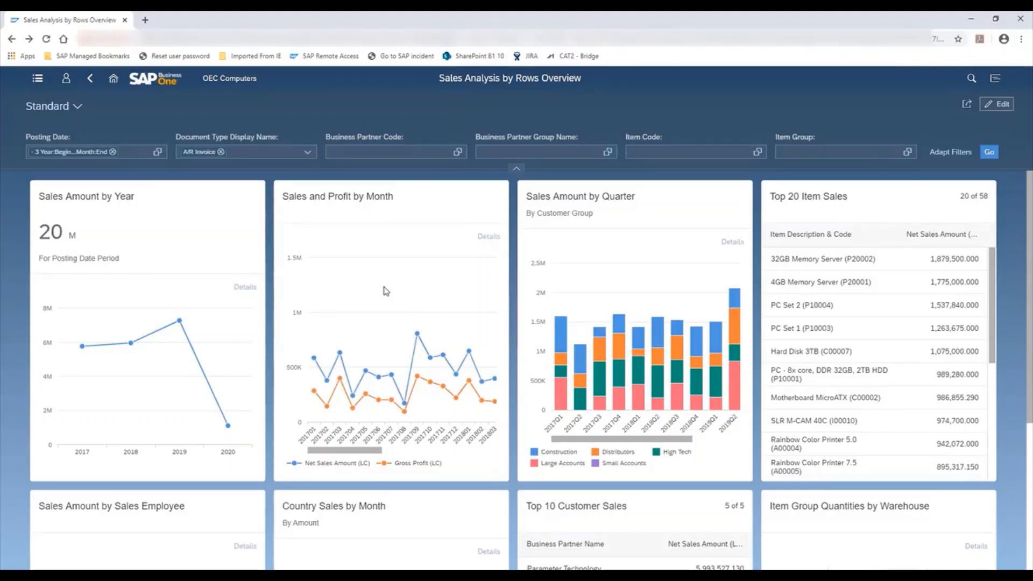
- Zoom the Sales and Profit by Month and Sales Amount by Quarter cards in and out until each shows its whole period
{"action": "scroll", "coordinate": [386, 291], "scroll_direction": "up", "scroll_amount": 2}
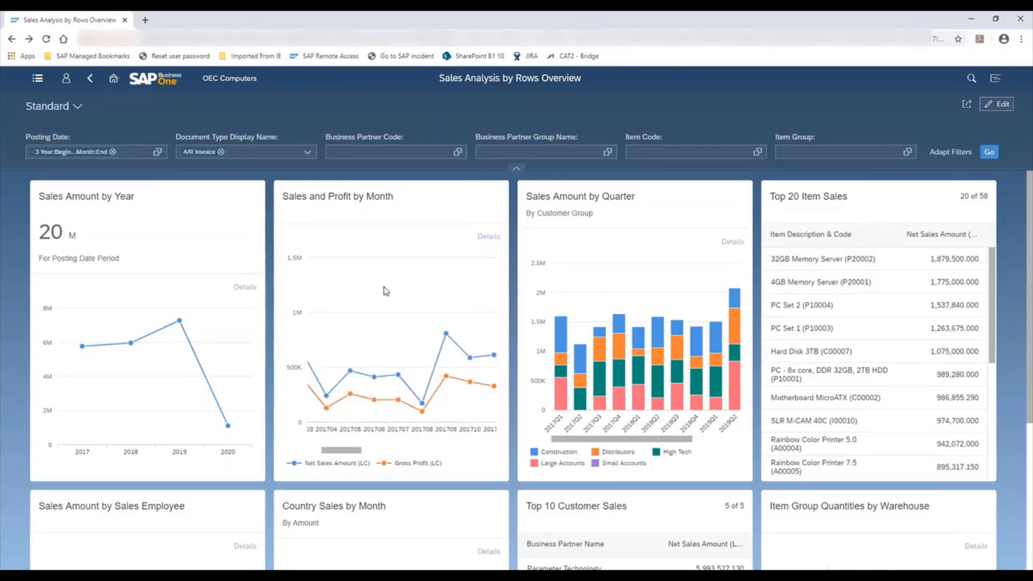
{"action": "scroll", "coordinate": [386, 291], "scroll_direction": "down", "scroll_amount": 5}
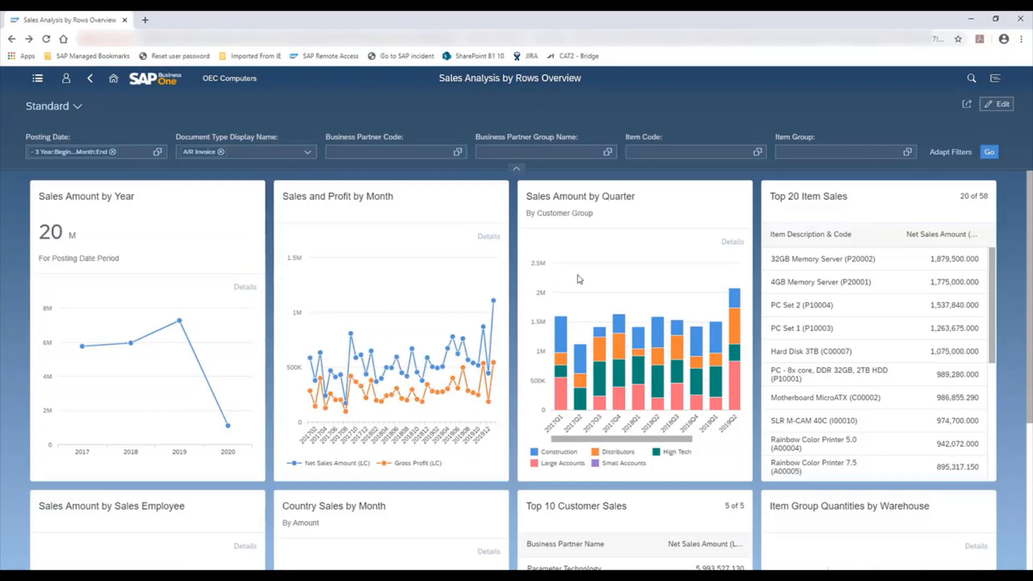
{"action": "scroll", "coordinate": [646, 277], "scroll_direction": "down", "scroll_amount": 2}
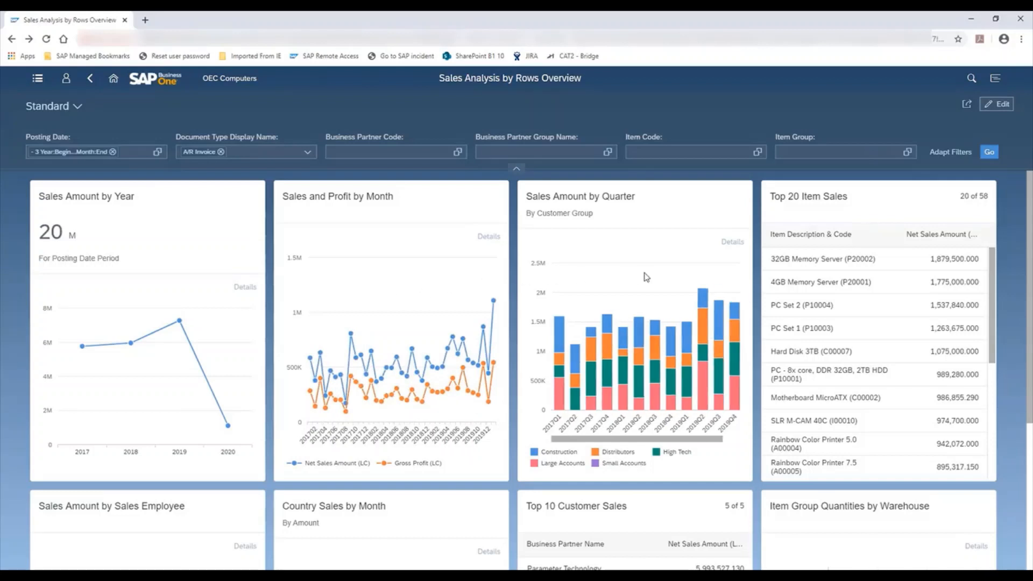
{"action": "scroll", "coordinate": [647, 277], "scroll_direction": "up", "scroll_amount": 2}
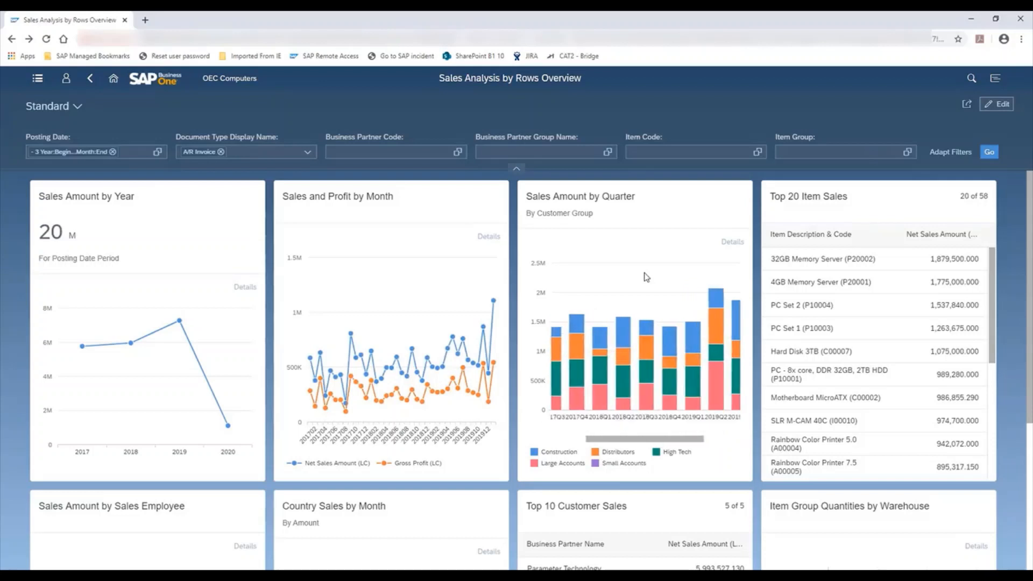
{"action": "scroll", "coordinate": [646, 277], "scroll_direction": "down", "scroll_amount": 2}
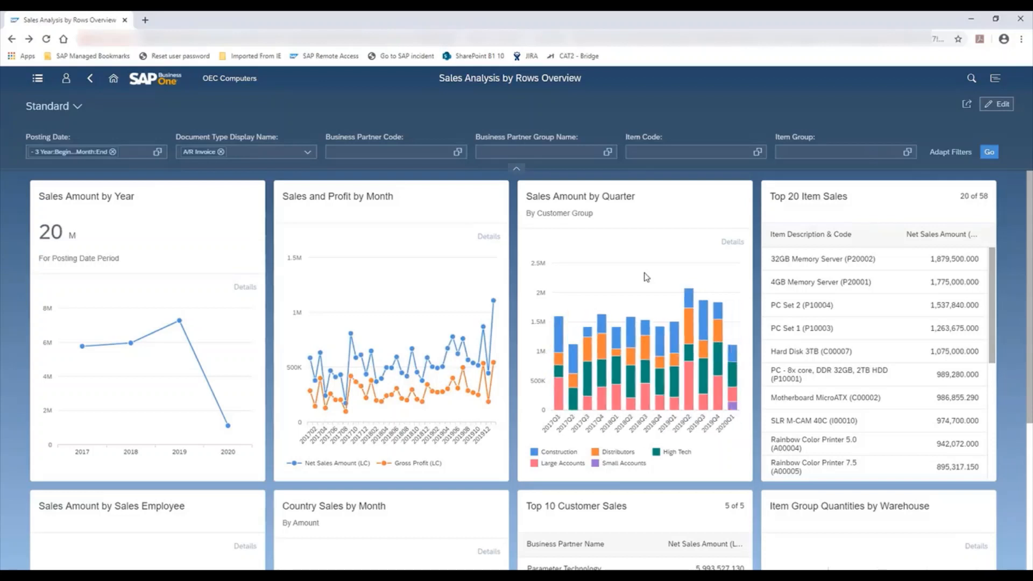
- In Sales Amount by Quarter, highlight 2018Q3 and the Distributors group in turn, and view the details of the Distributors values
{"action": "left_click", "coordinate": [642, 423]}
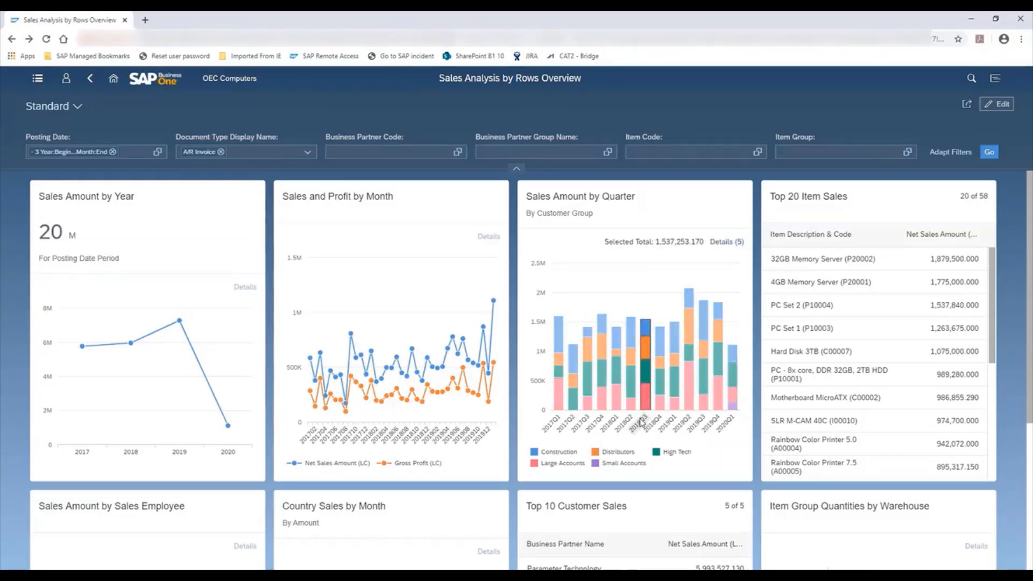
{"action": "left_click", "coordinate": [642, 423]}
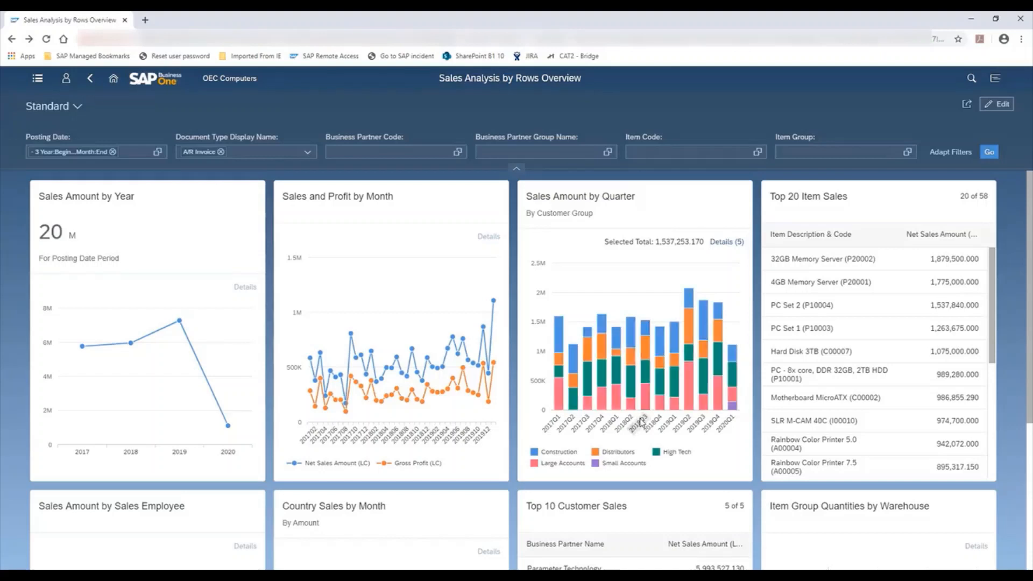
{"action": "left_click", "coordinate": [619, 453]}
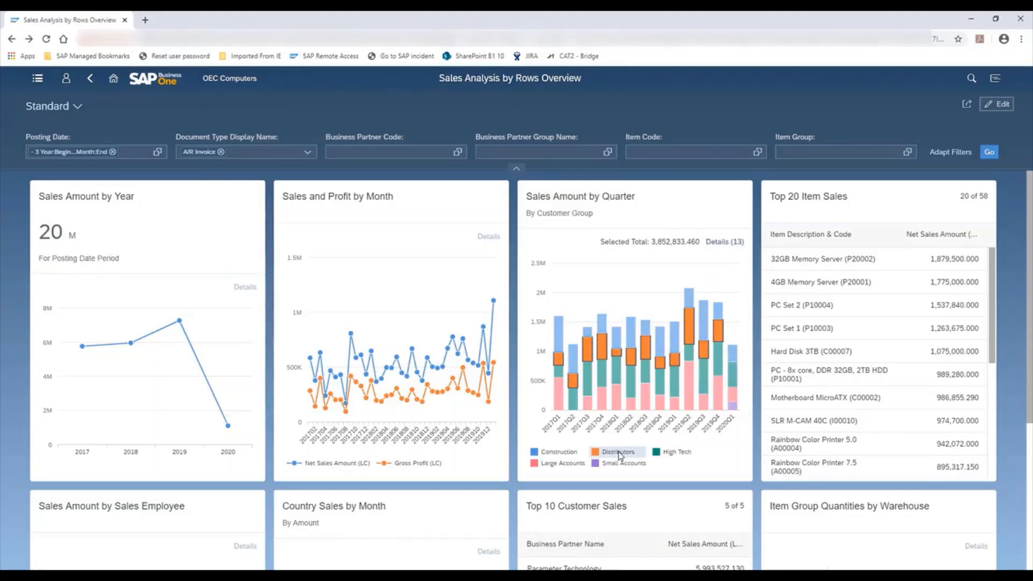
{"action": "left_click", "coordinate": [729, 245]}
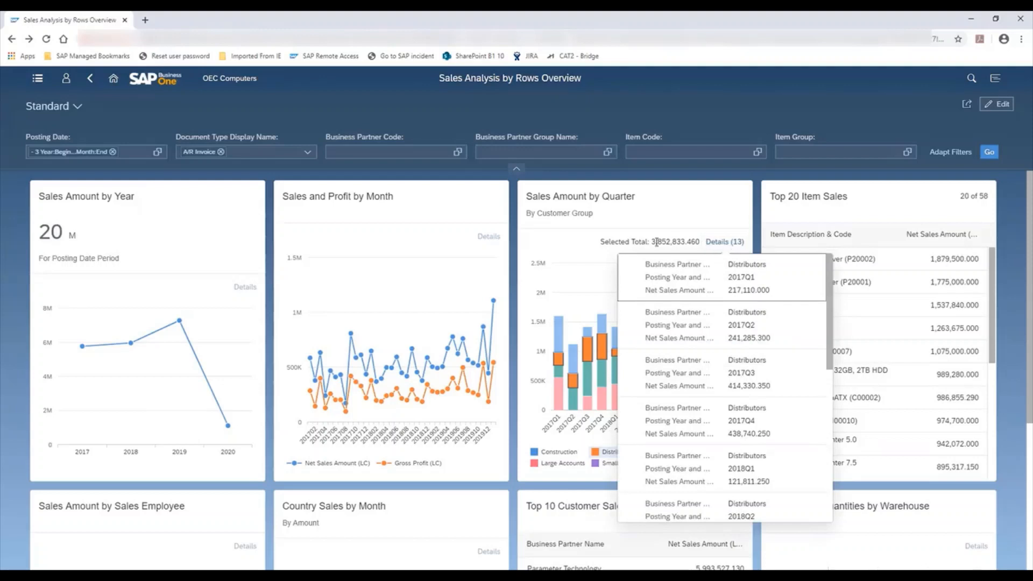
{"action": "left_click", "coordinate": [571, 253]}
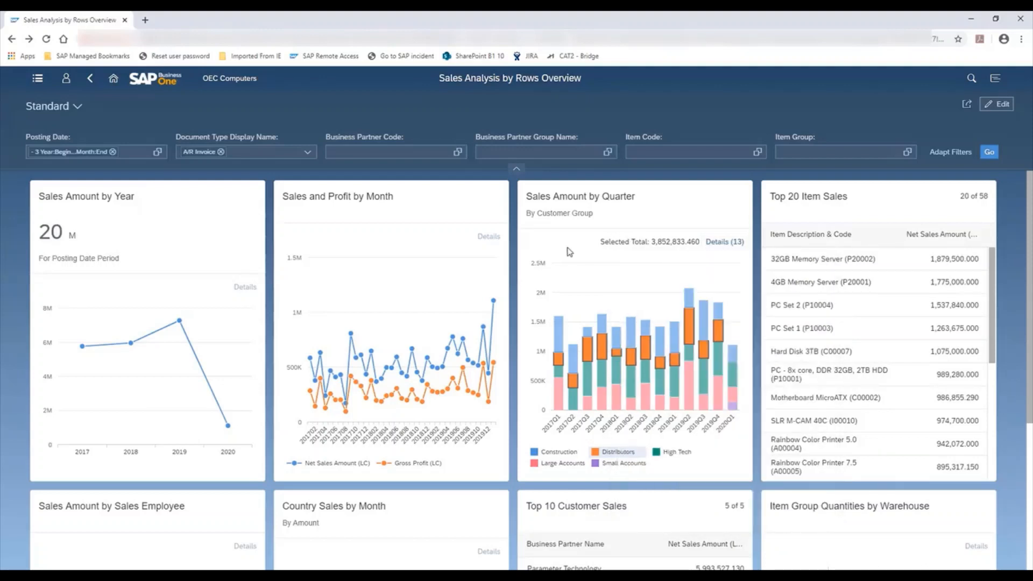
- Open the Top 20 Item Sales card in chart view and display it as a stacked column chart
{"action": "left_click", "coordinate": [866, 206]}
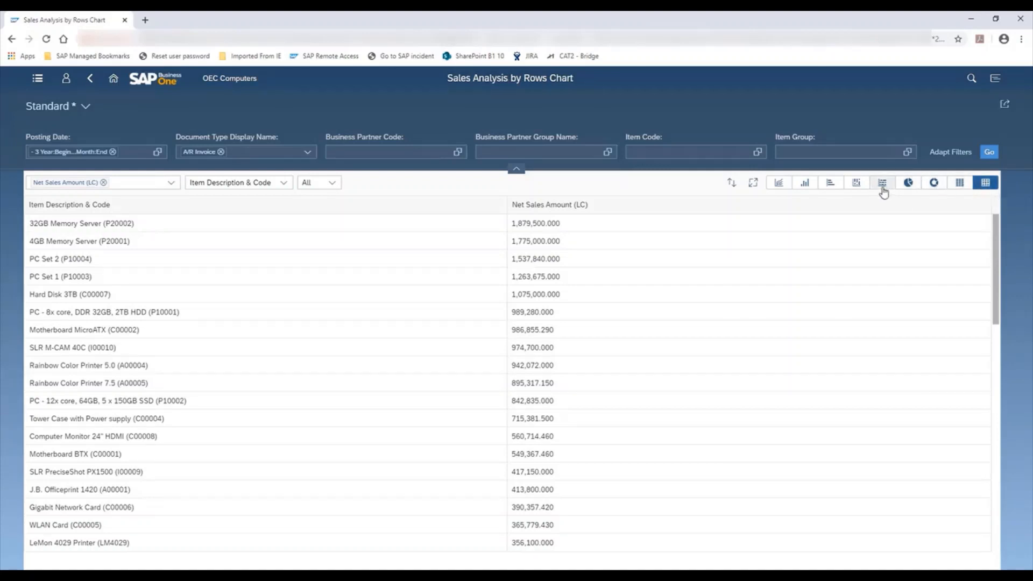
{"action": "left_click", "coordinate": [856, 184]}
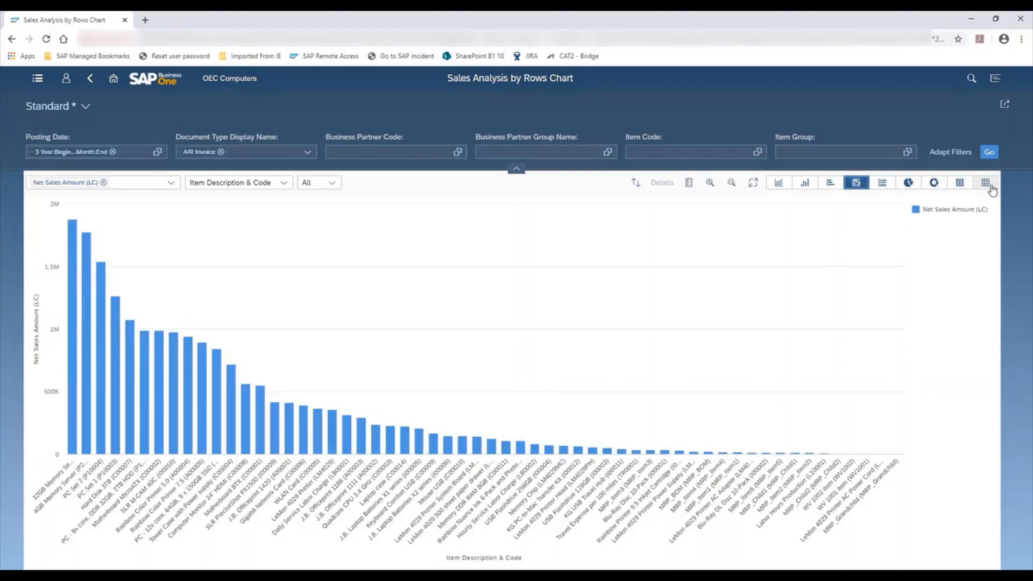
- Display the net sales by item chart as a heat map, and return to the Sales Analysis by Rows overview
{"action": "left_click", "coordinate": [963, 185]}
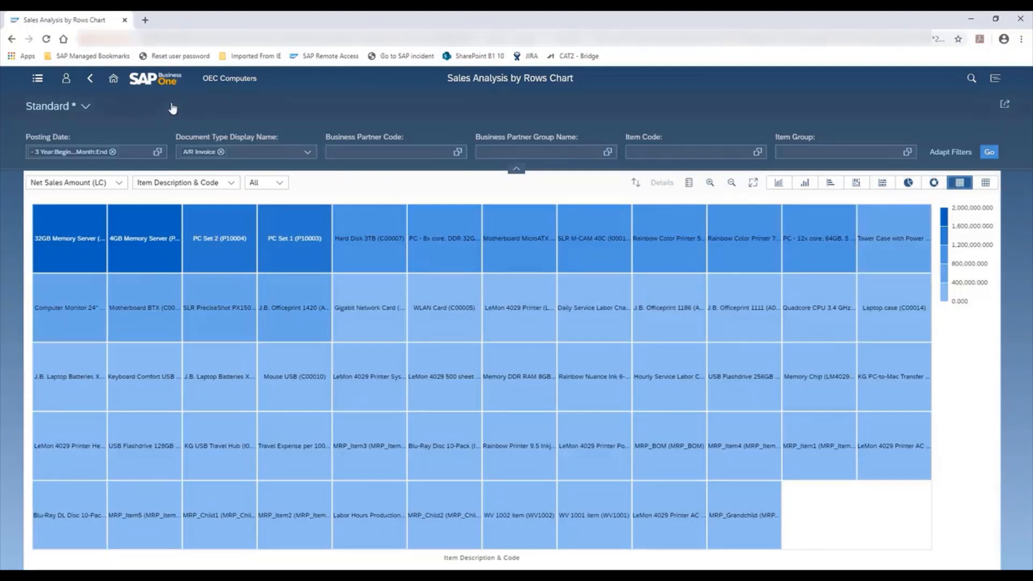
{"action": "left_click", "coordinate": [90, 81]}
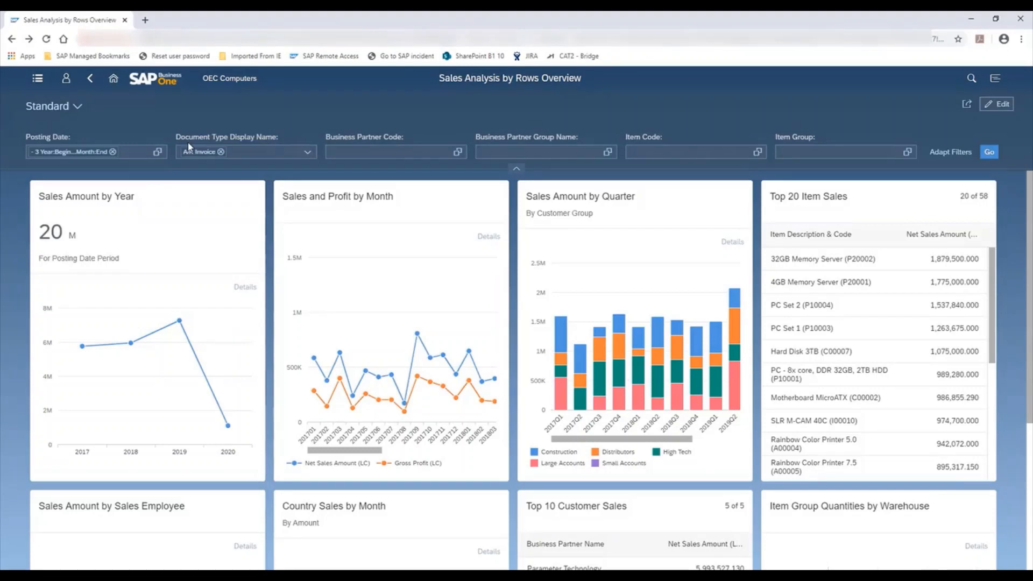
- Set the overview's Posting Date filter to - 1 Year:Begin...Month:End and apply it to the cards
{"action": "left_click", "coordinate": [157, 153]}
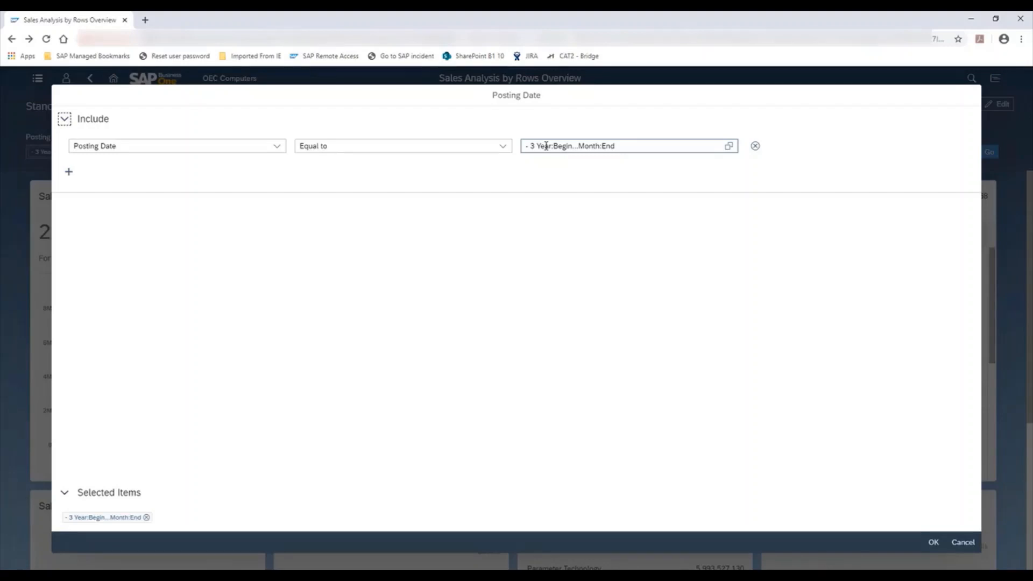
{"action": "left_click", "coordinate": [547, 146]}
{"action": "key", "text": "Left"}
{"action": "key", "text": "Left"}
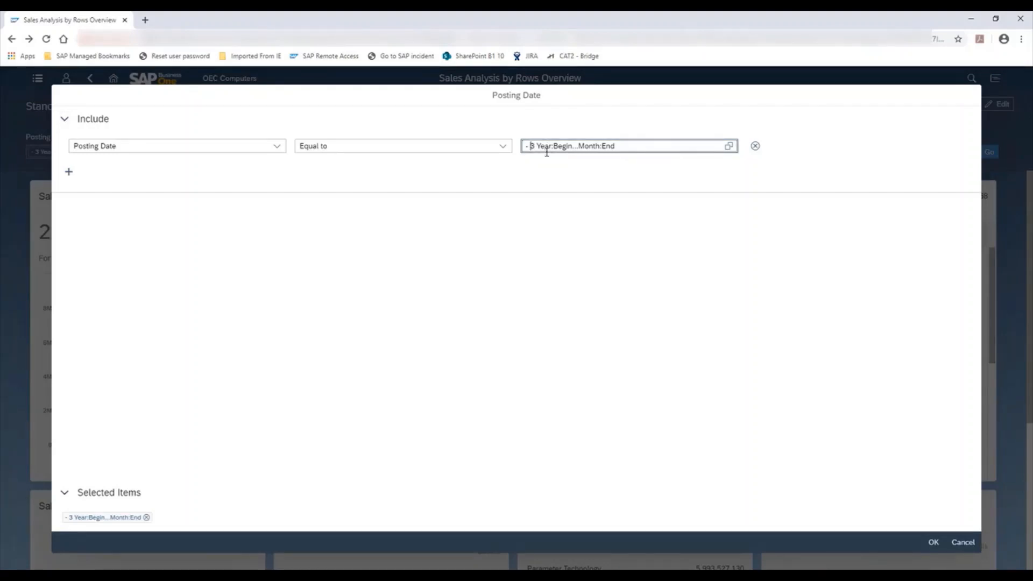
{"action": "key", "text": "Delete"}
{"action": "type", "text": "1"}
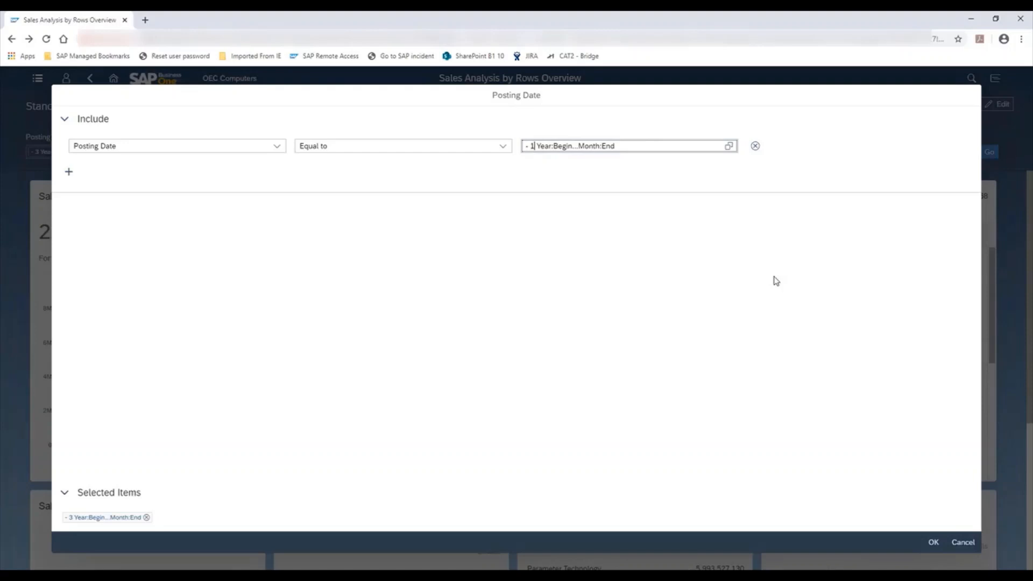
{"action": "left_click", "coordinate": [932, 543]}
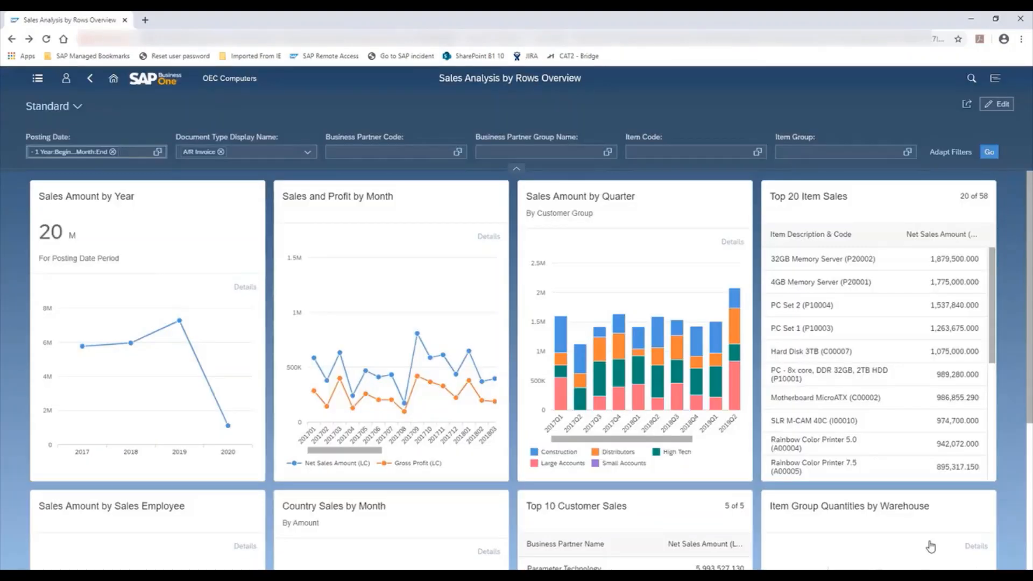
{"action": "left_click", "coordinate": [988, 154]}
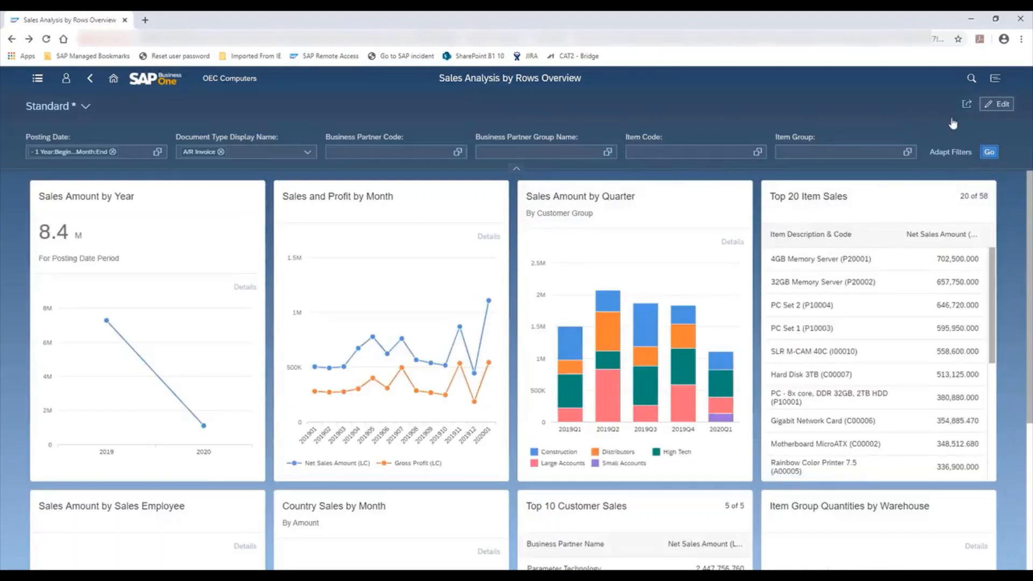
- Start editing the overview, remove the Sales Amount by Year card, and reorder the cards with Top 10 Customer Sales second and Sales Amount by Quarter fourth
{"action": "left_click", "coordinate": [1002, 105]}
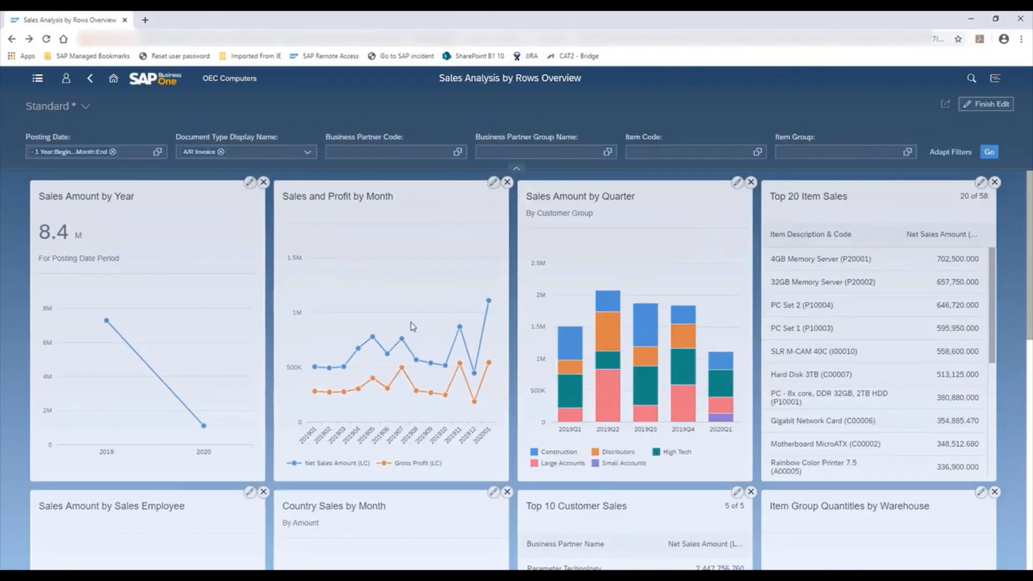
{"action": "left_click", "coordinate": [263, 183]}
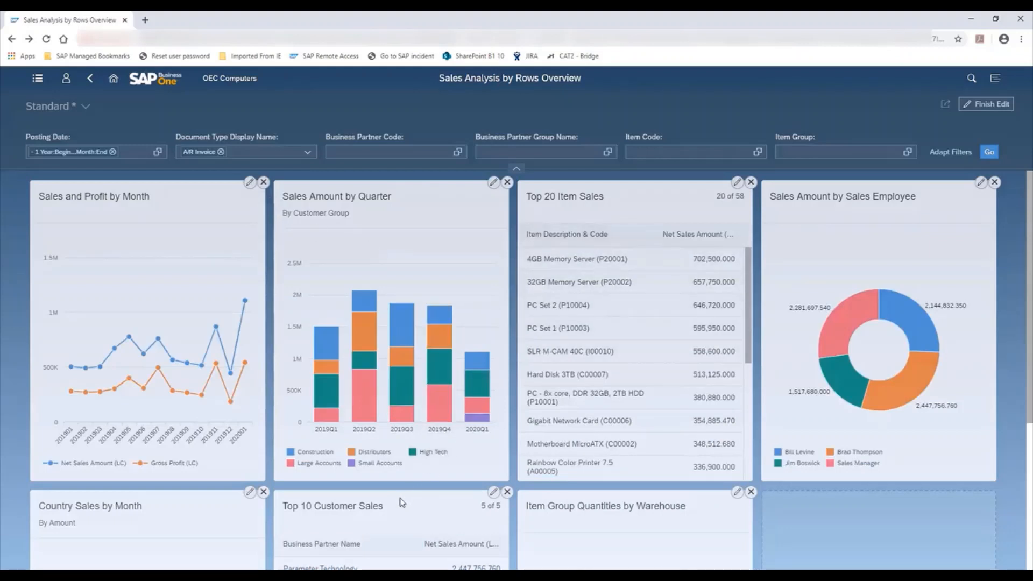
{"action": "left_click_drag", "start_coordinate": [399, 501], "coordinate": [415, 173]}
{"action": "left_click_drag", "start_coordinate": [845, 195], "coordinate": [589, 194]}
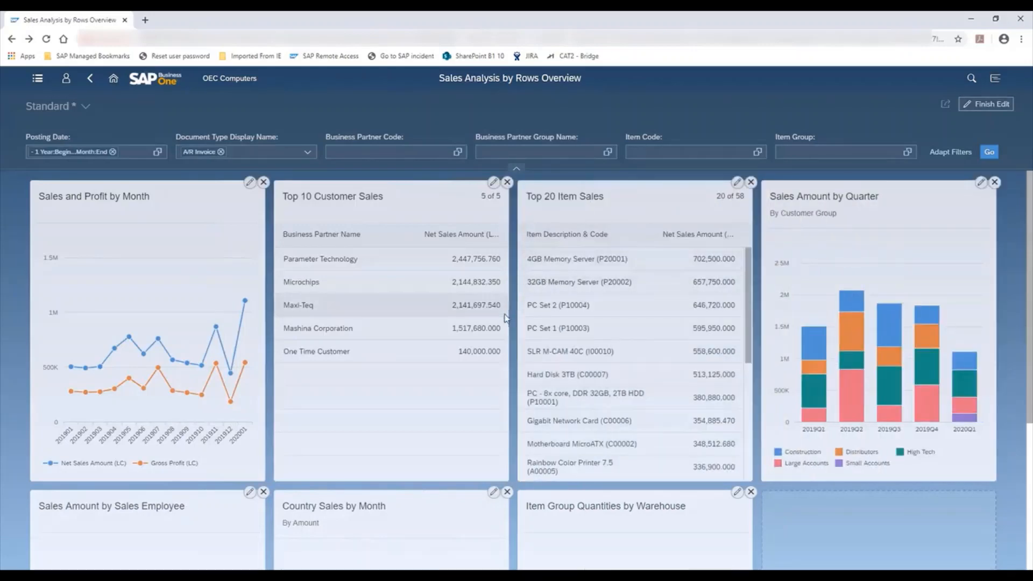
- Remove the Item Group Quantities by Warehouse and Country Sales by Month cards from the overview
{"action": "scroll", "coordinate": [533, 334], "scroll_direction": "down", "scroll_amount": 2}
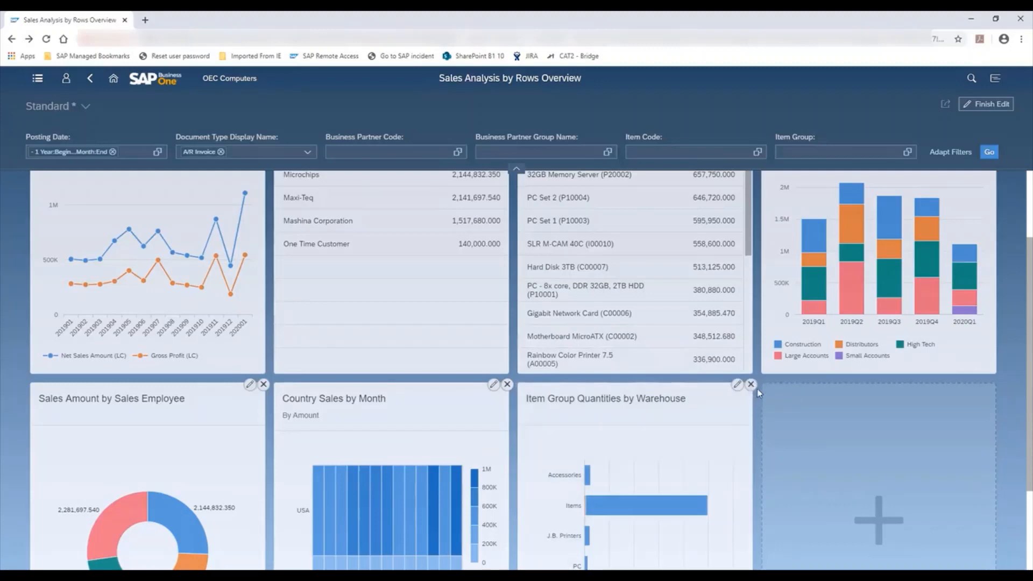
{"action": "left_click", "coordinate": [753, 384]}
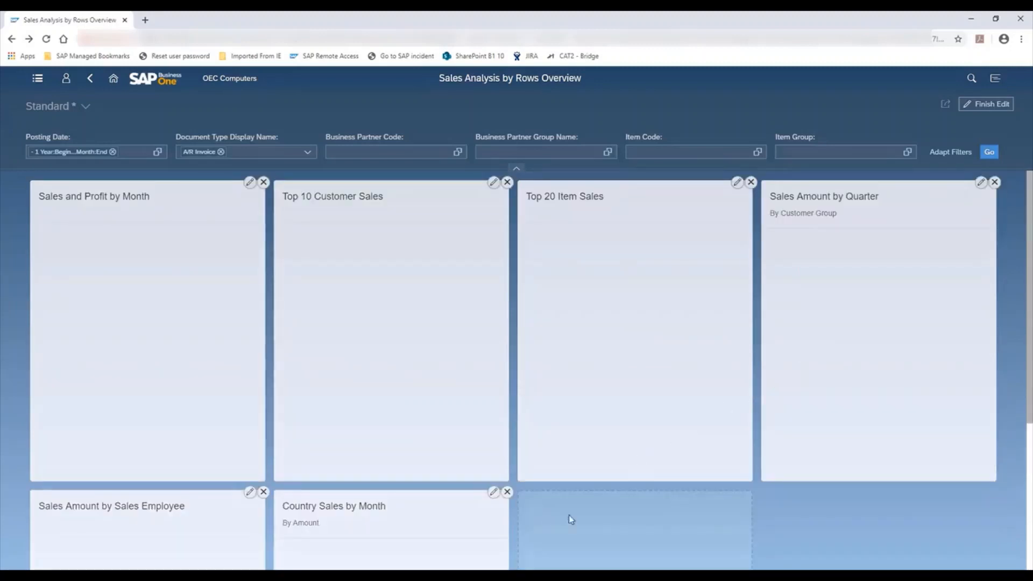
{"action": "left_click", "coordinate": [507, 492]}
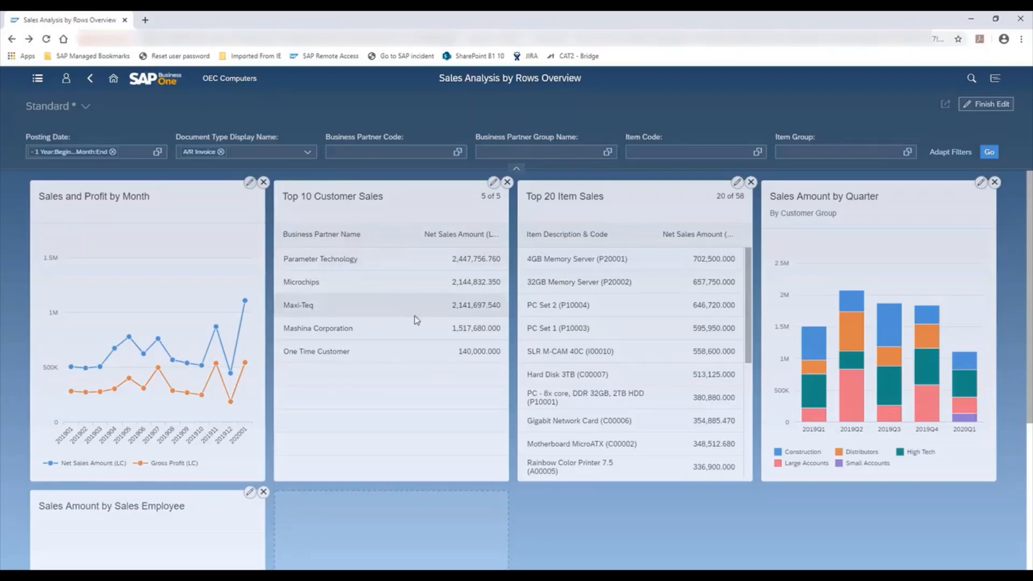
- Start a new overview card titled "Sales Quantity" with the subtitle "By Inventory Groups and Customer Groups"
{"action": "scroll", "coordinate": [415, 318], "scroll_direction": "down", "scroll_amount": 4}
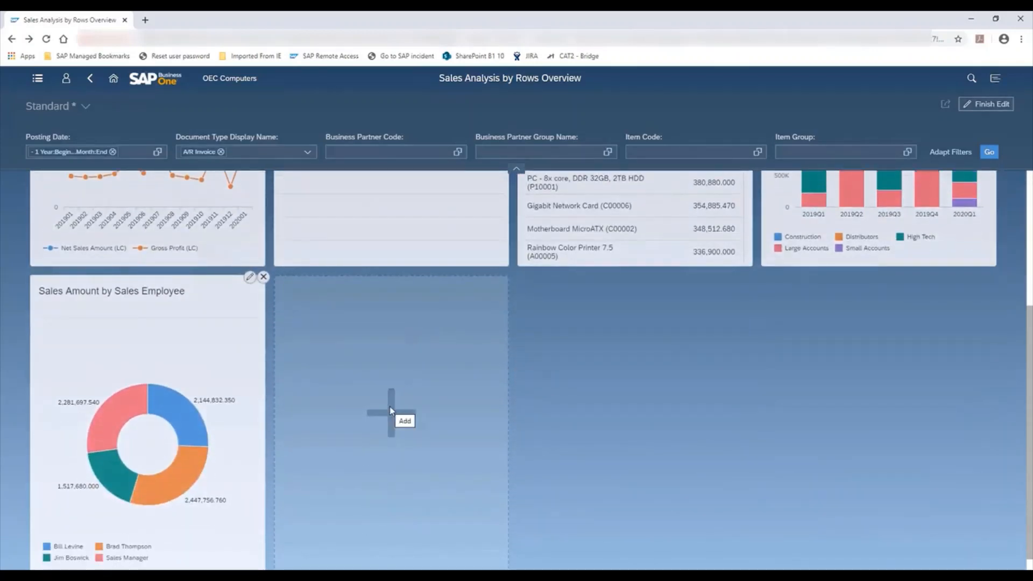
{"action": "left_click", "coordinate": [391, 411]}
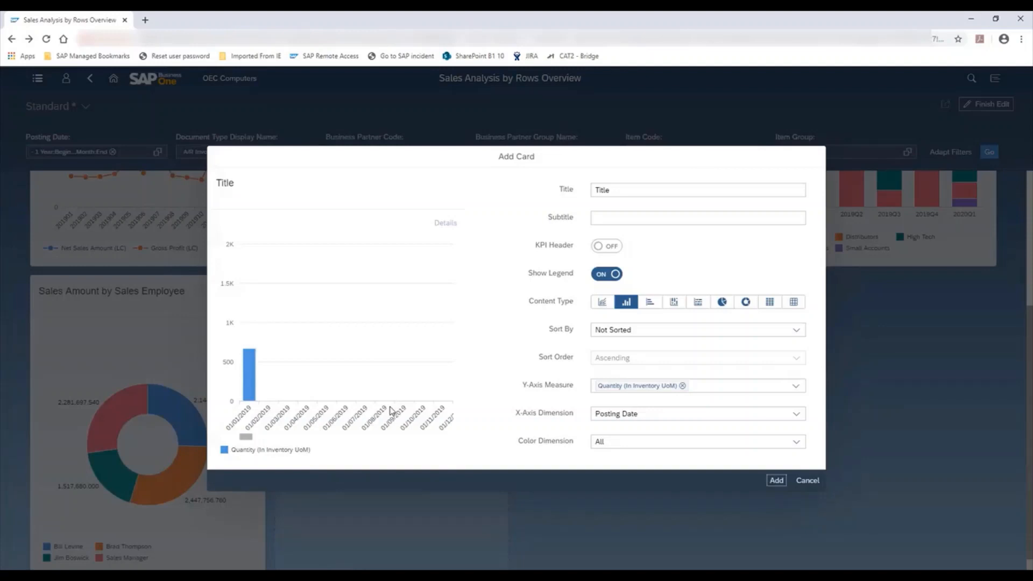
{"action": "left_click", "coordinate": [629, 191]}
{"action": "left_click_drag", "start_coordinate": [628, 191], "coordinate": [589, 192]}
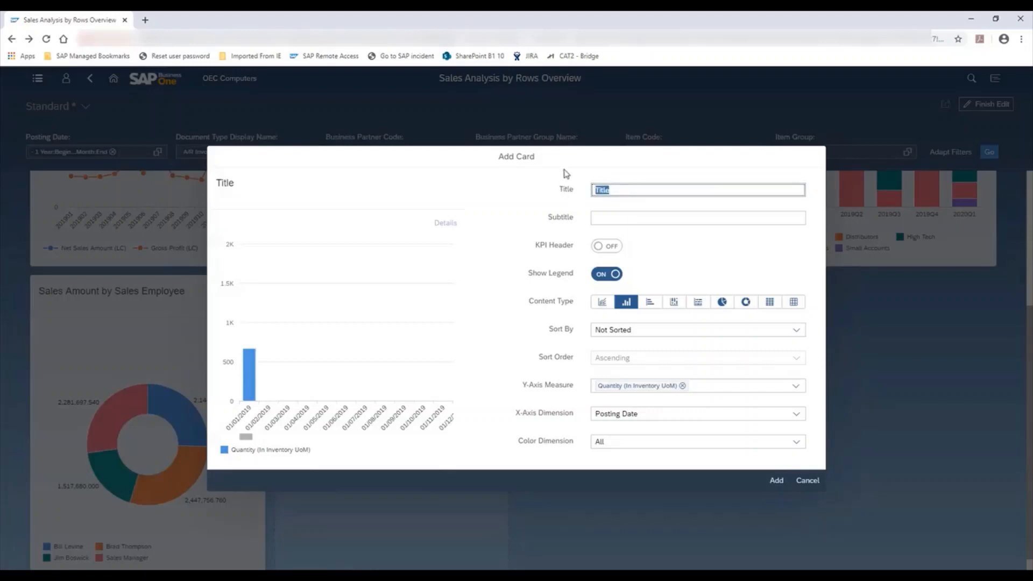
{"action": "type", "text": "Sales "}
{"action": "type", "text": "Quantit"}
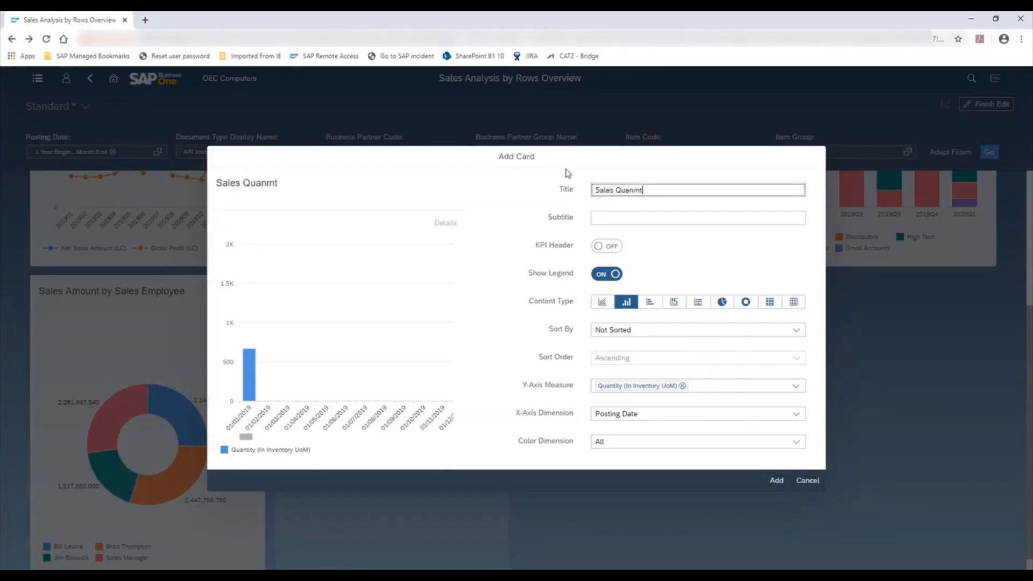
{"action": "key", "text": "BackSpace"}
{"action": "key", "text": "BackSpace"}
{"action": "key", "text": "BackSpace"}
{"action": "type", "text": "tity"}
{"action": "key", "text": "Tab"}
{"action": "type", "text": "By "}
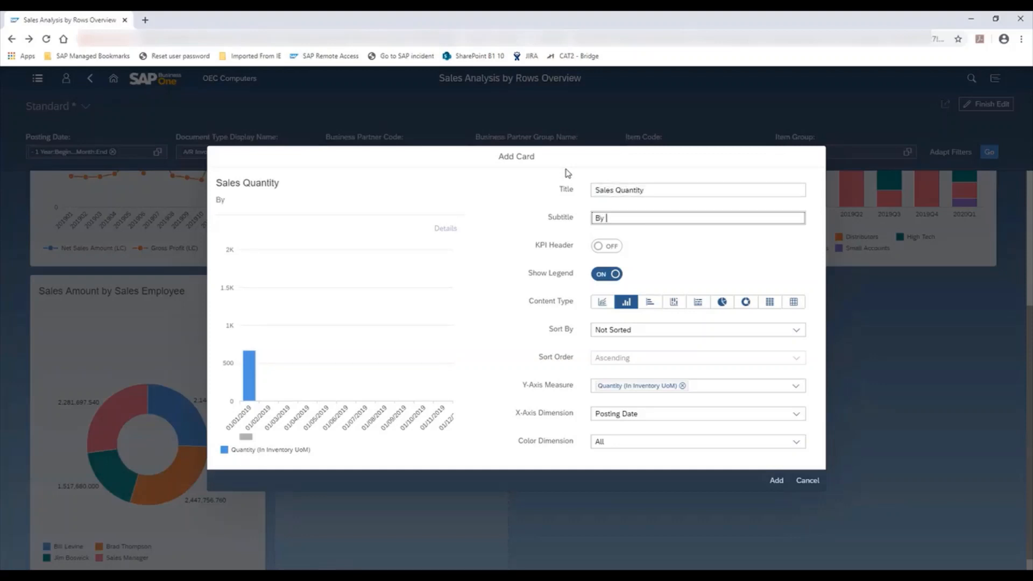
{"action": "type", "text": "Inventory Group"}
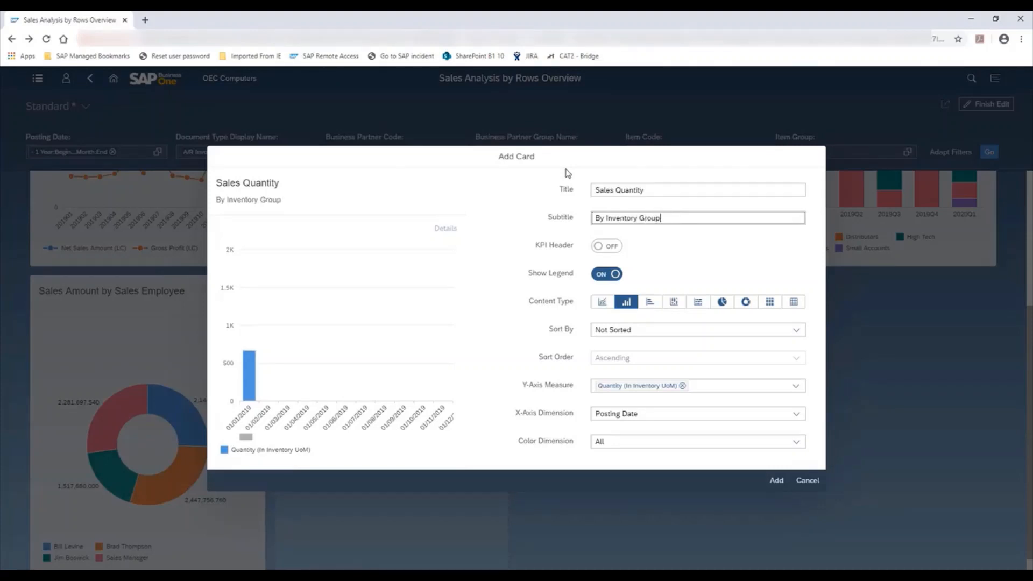
{"action": "type", "text": "s and Customer Groups"}
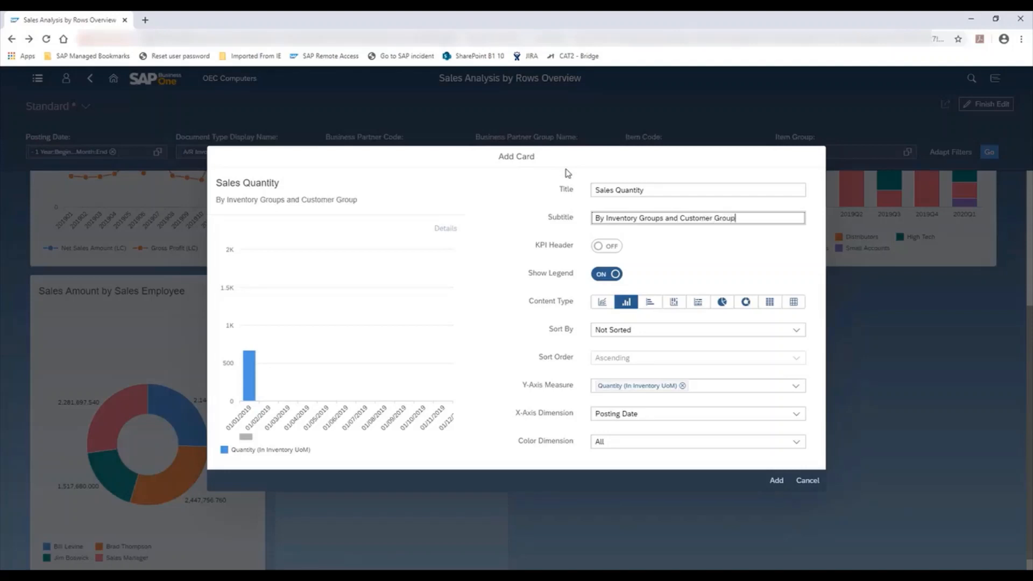
- Turn on the new card's KPI header with Quantity (In Inventory UoM) as its value and "Total Quantity" as its description
{"action": "left_click", "coordinate": [614, 252]}
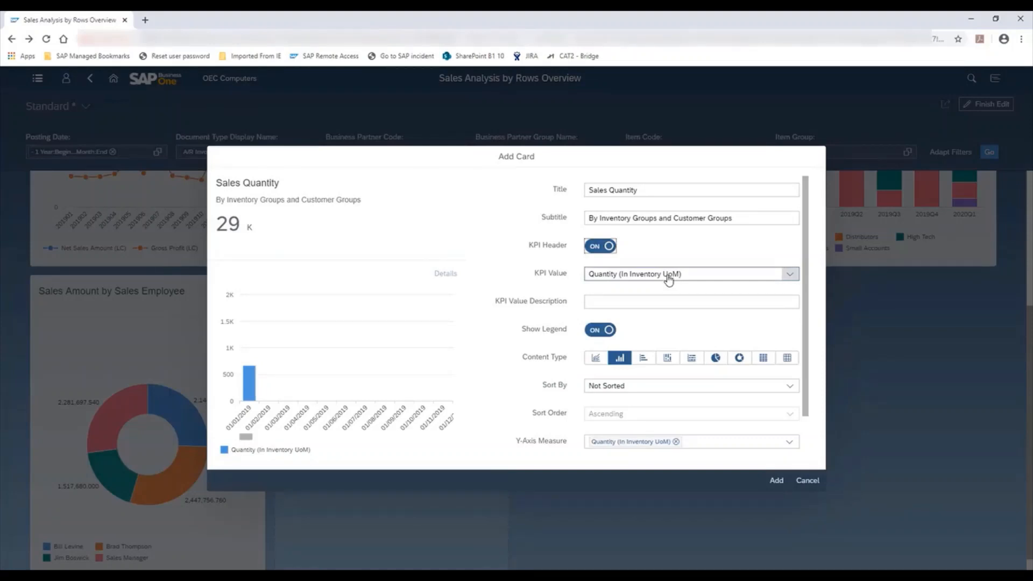
{"action": "left_click", "coordinate": [789, 275]}
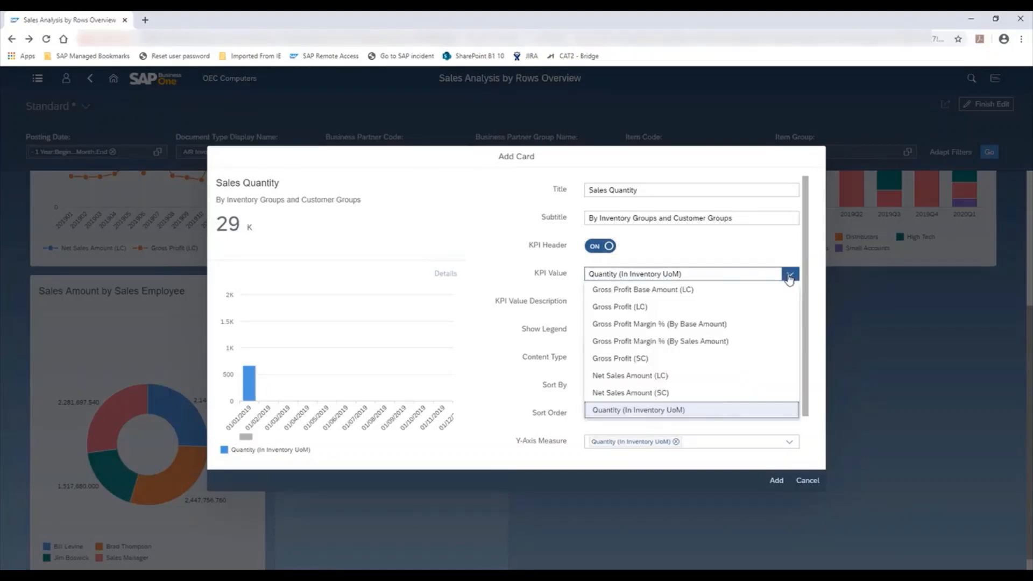
{"action": "left_click", "coordinate": [634, 413]}
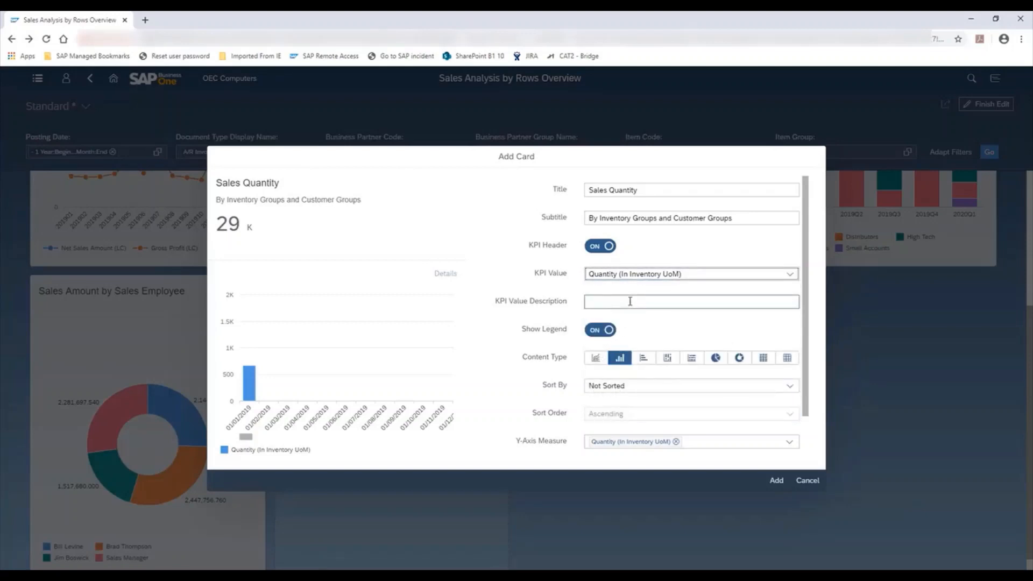
{"action": "left_click", "coordinate": [630, 301]}
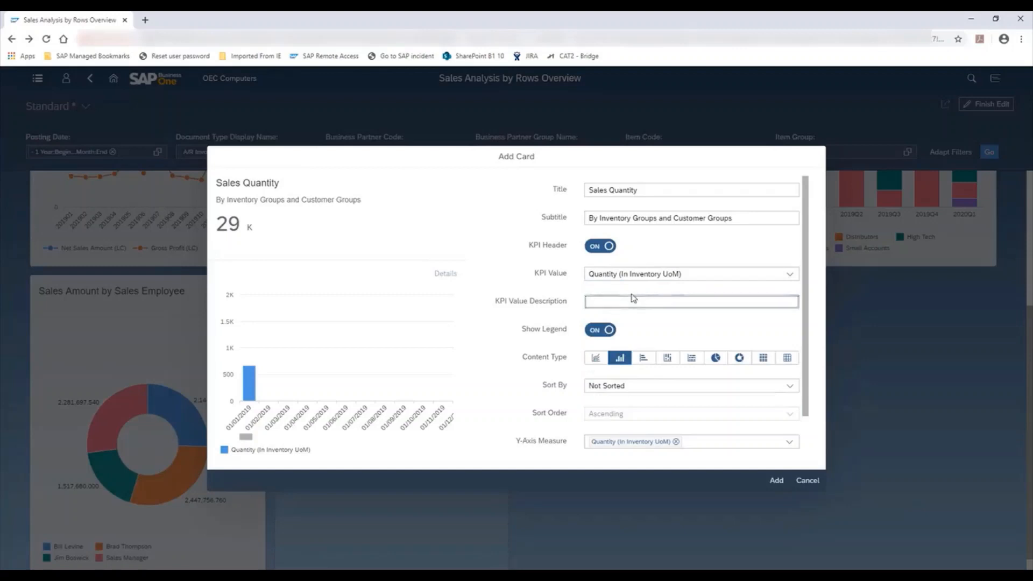
{"action": "type", "text": "Total Quantity"}
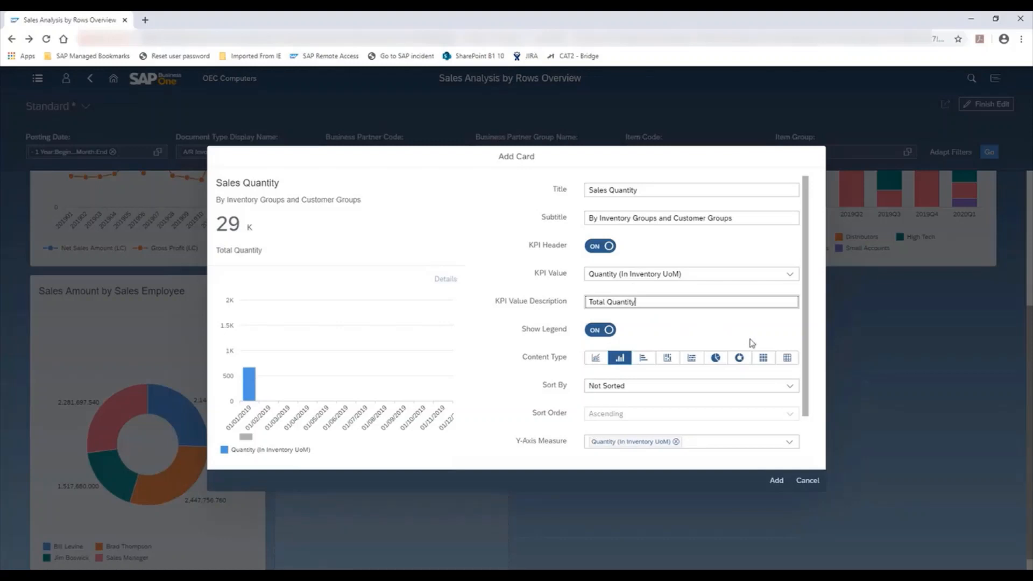
- Set the new card's content type to heat map, and switch its legend off and on again
{"action": "left_click", "coordinate": [764, 361]}
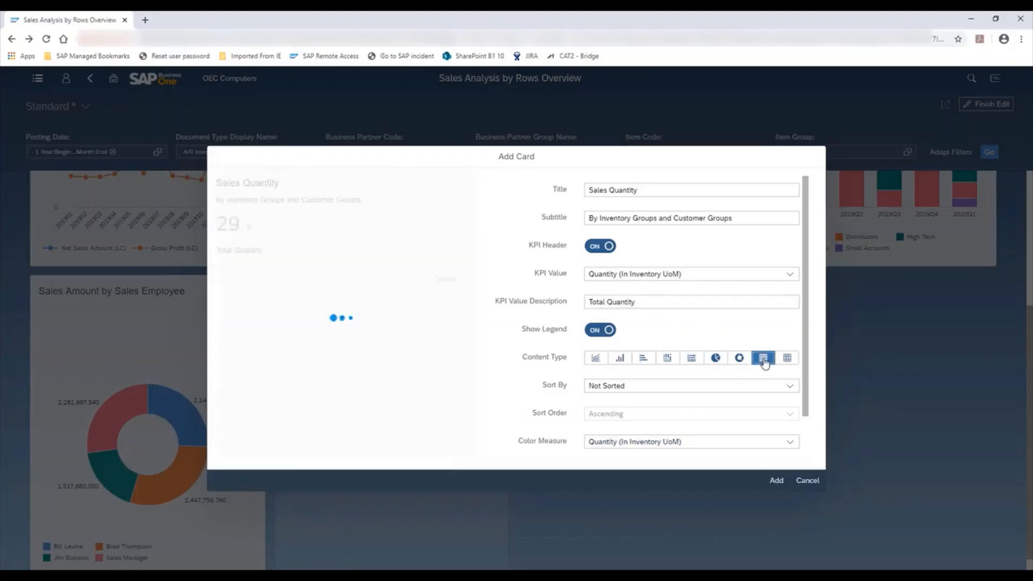
{"action": "left_click", "coordinate": [602, 330]}
{"action": "left_click", "coordinate": [608, 334]}
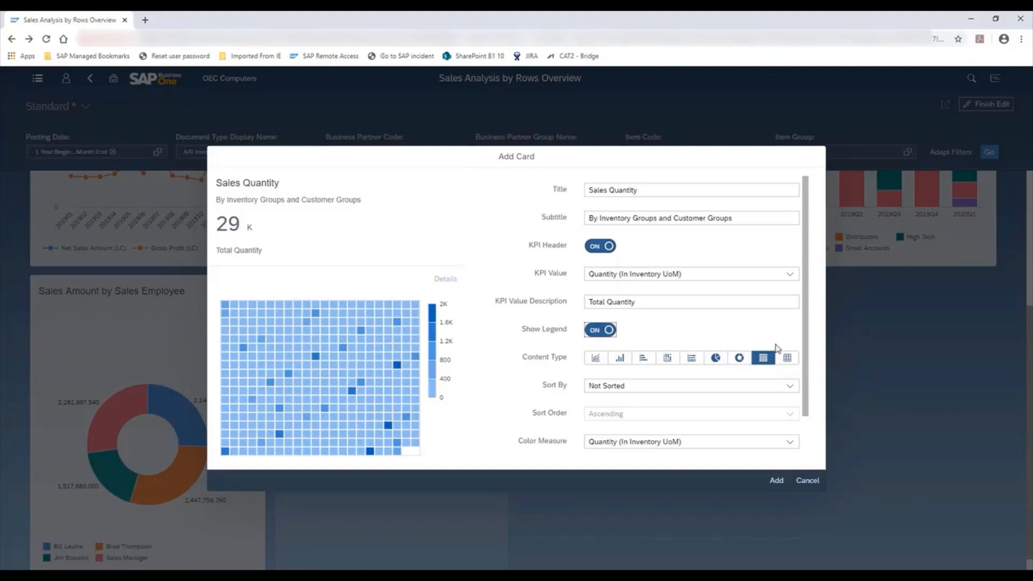
- Set the heat map's X-axis dimension to Item Group and its Y-axis dimension to Business Partner Group Name
{"action": "scroll", "coordinate": [776, 348], "scroll_direction": "down", "scroll_amount": 1}
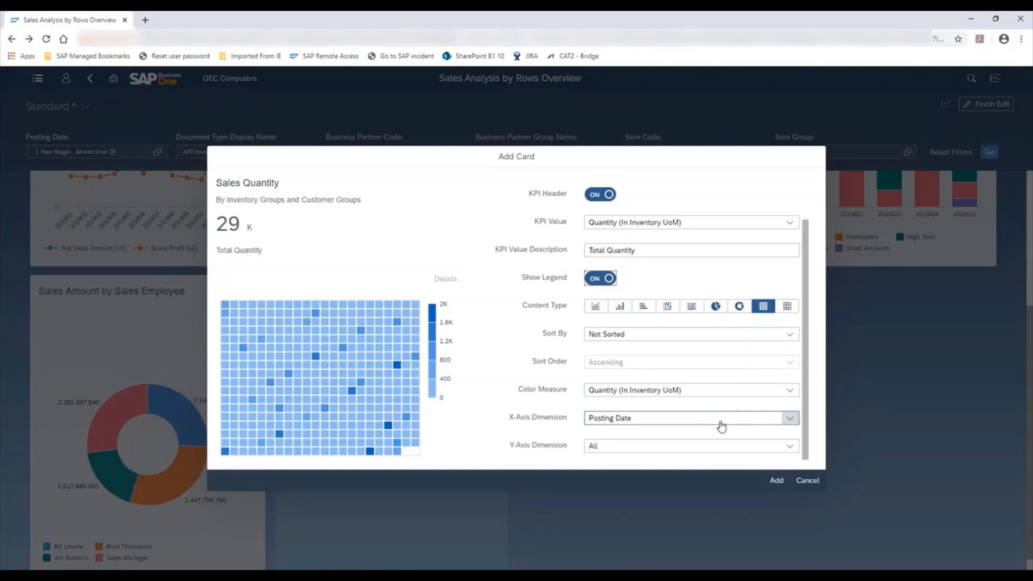
{"action": "left_click", "coordinate": [789, 419]}
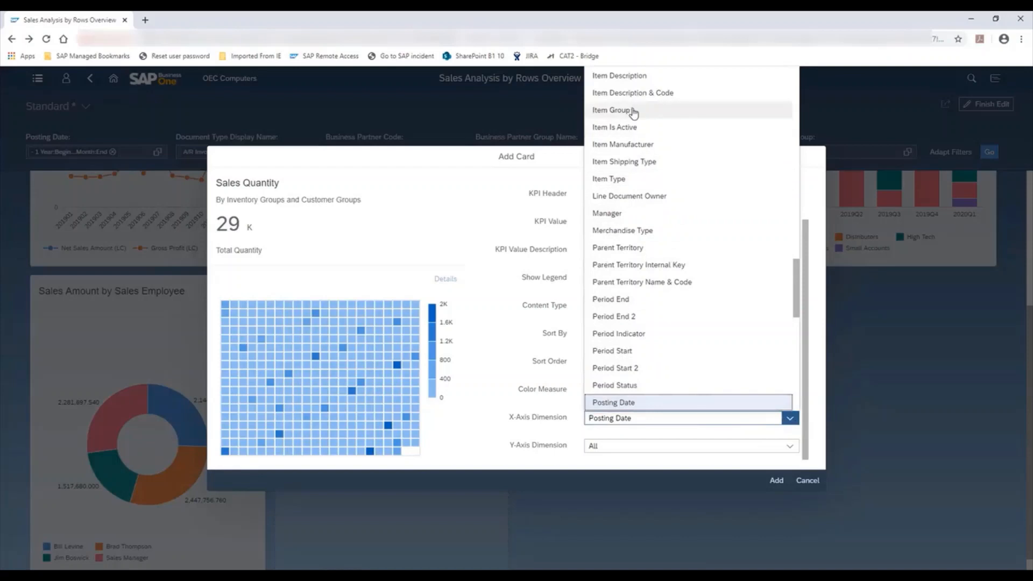
{"action": "left_click", "coordinate": [633, 110]}
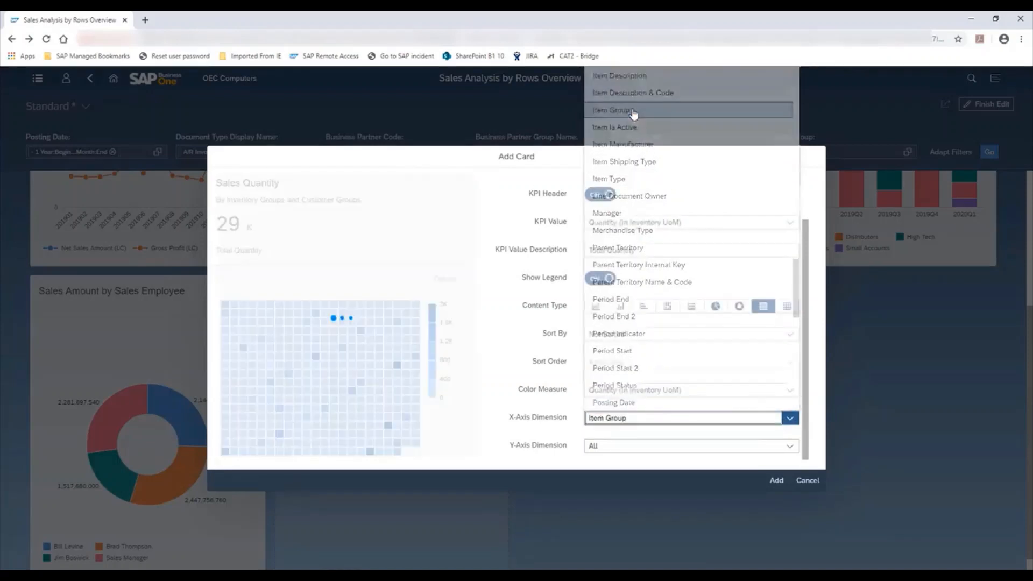
{"action": "left_click", "coordinate": [790, 448]}
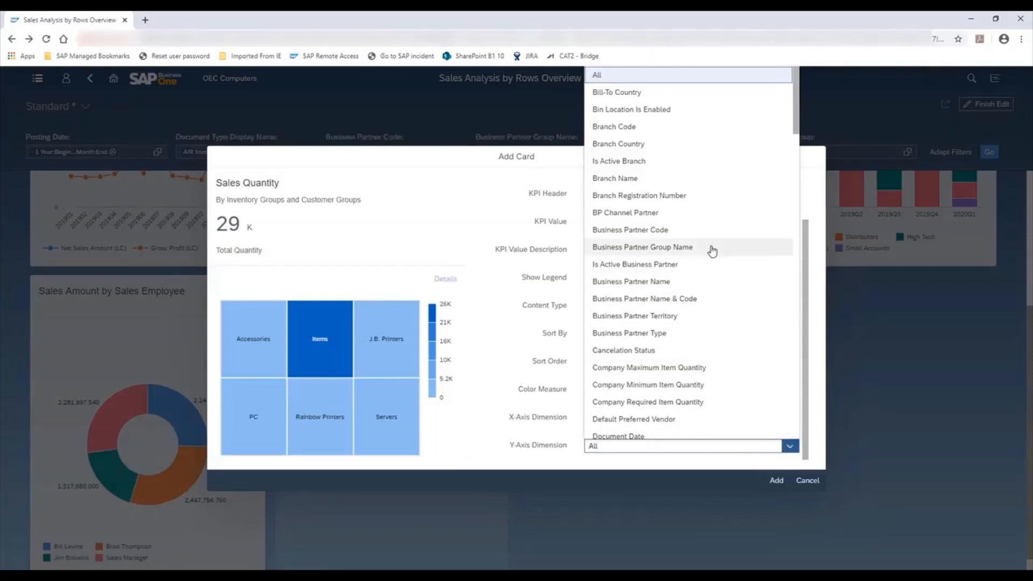
{"action": "left_click", "coordinate": [712, 248]}
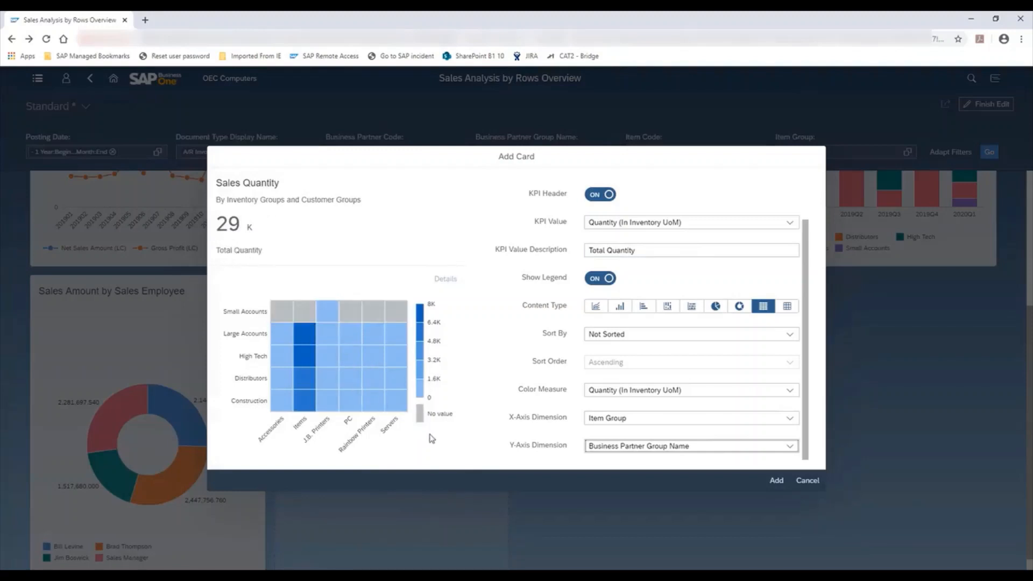
- Add the Sales Quantity card to the overview and move it to the first position
{"action": "left_click", "coordinate": [777, 481]}
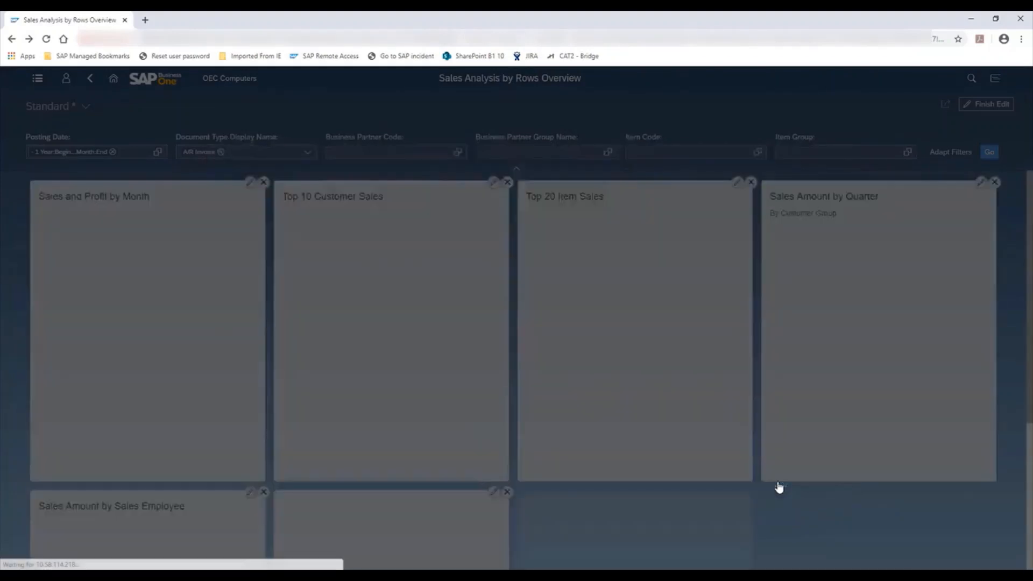
{"action": "scroll", "coordinate": [776, 508], "scroll_direction": "down", "scroll_amount": 4}
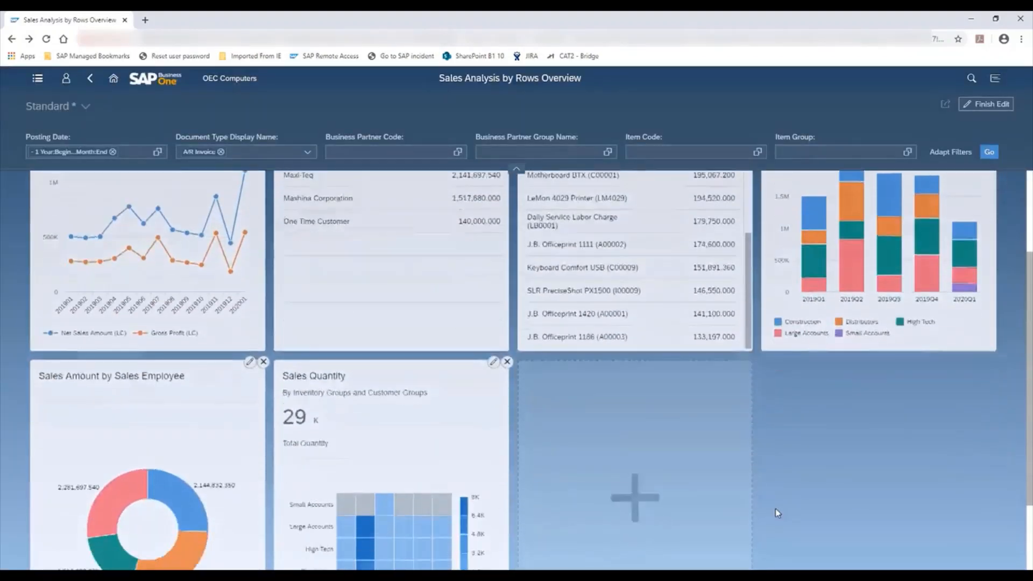
{"action": "left_click_drag", "start_coordinate": [379, 291], "coordinate": [122, 119]}
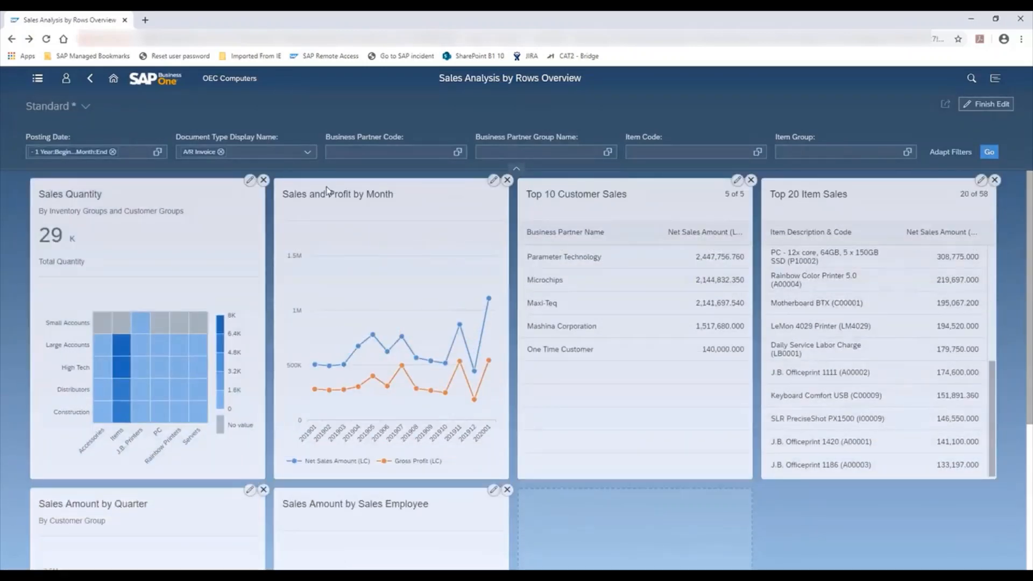
- Move the Sales and Profit by Month card to the fourth position in the first row and finish editing the overview
{"action": "left_click_drag", "start_coordinate": [327, 191], "coordinate": [806, 191]}
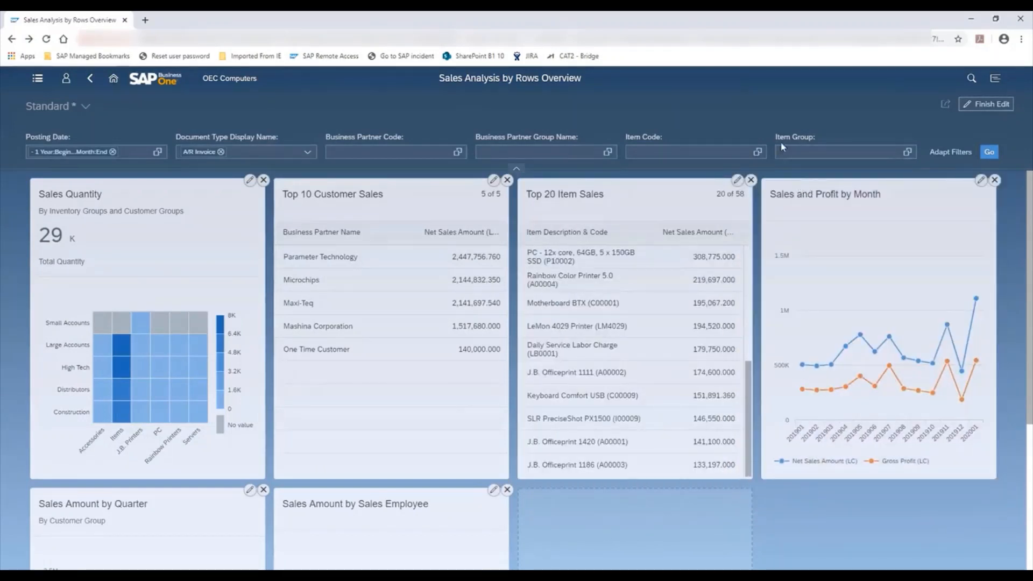
{"action": "left_click", "coordinate": [978, 107]}
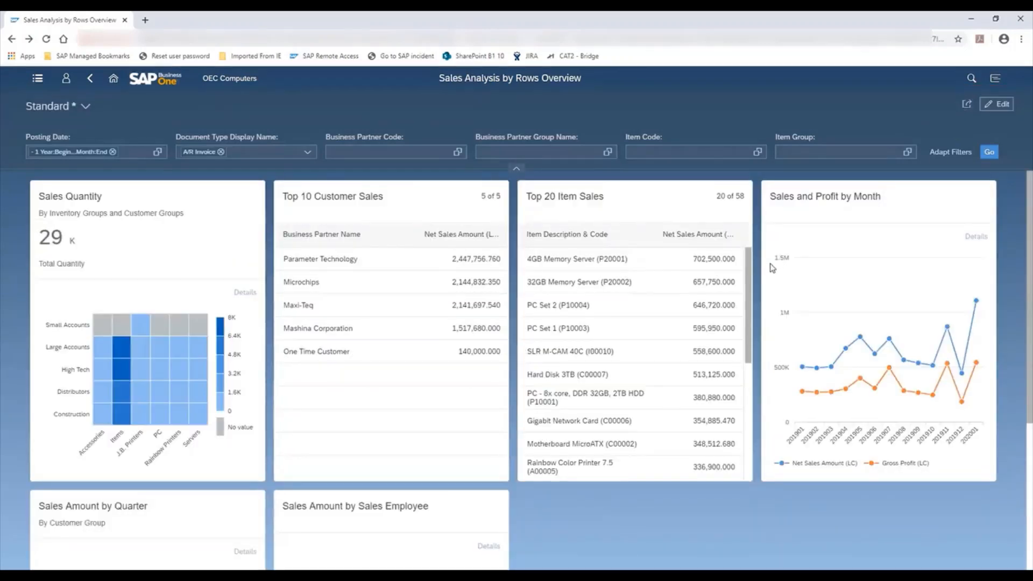
- Save the customized overview as a tile titled "Key Data Overview" in the My Home group
{"action": "left_click", "coordinate": [967, 105]}
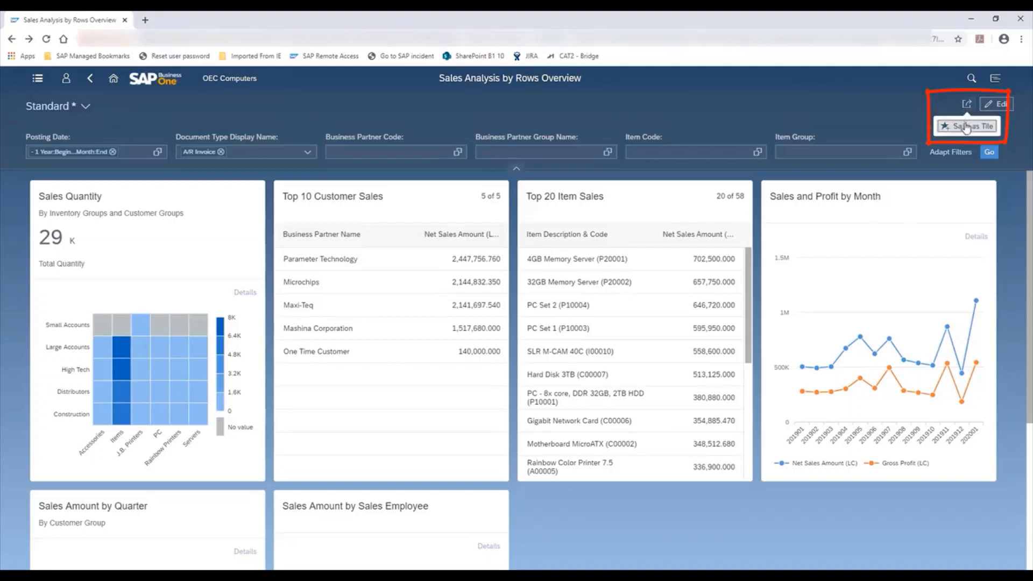
{"action": "left_click", "coordinate": [967, 128]}
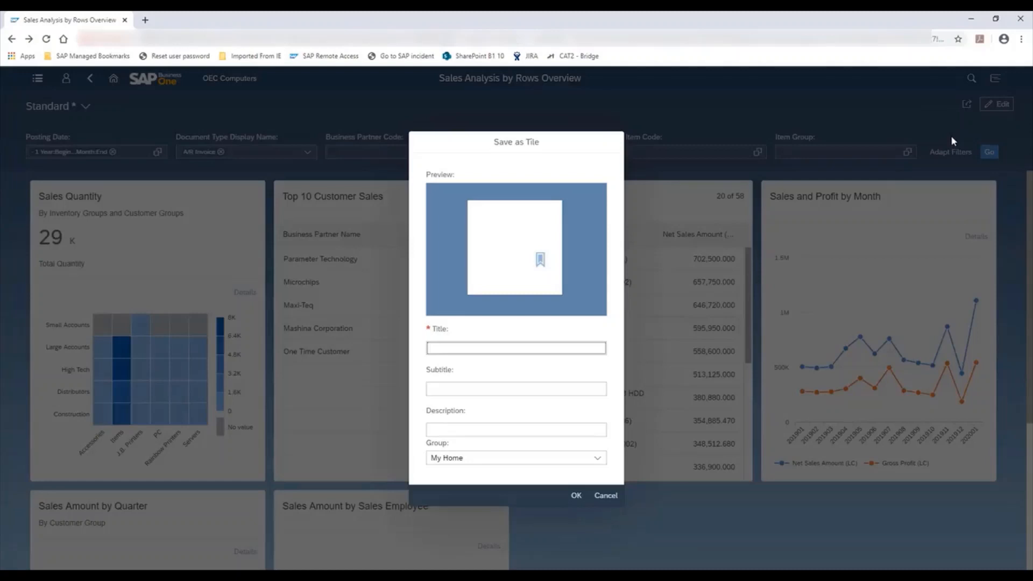
{"action": "type", "text": "Key Data Overview"}
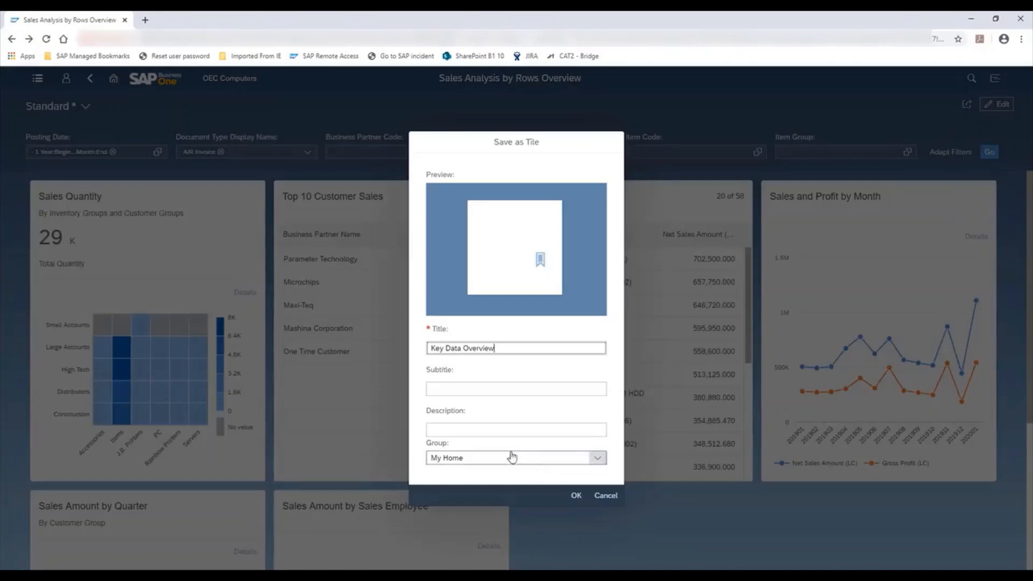
{"action": "left_click", "coordinate": [575, 497]}
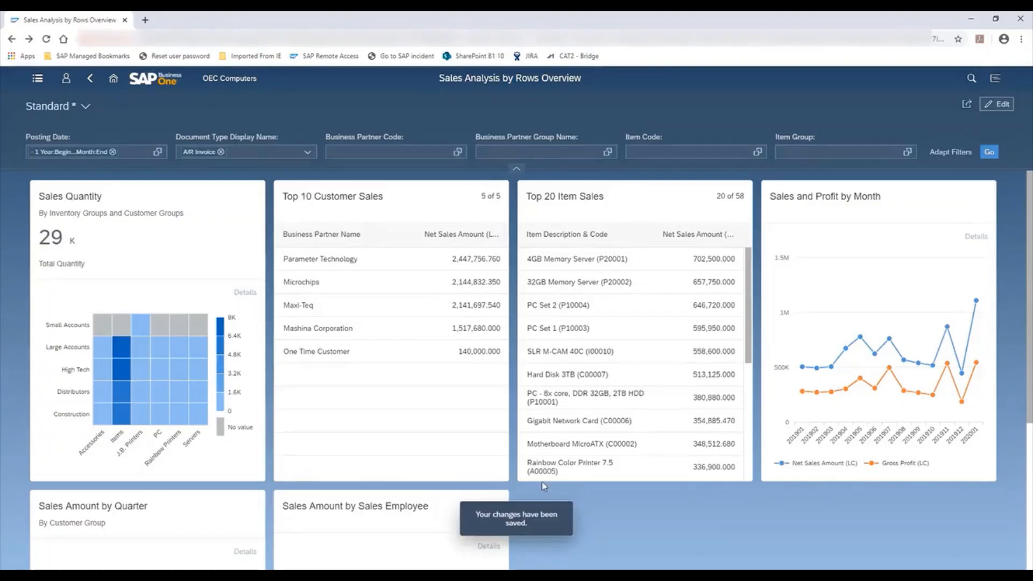
- Return to the home page and open the Key Data Overview tile from the My Home group
{"action": "left_click", "coordinate": [113, 81]}
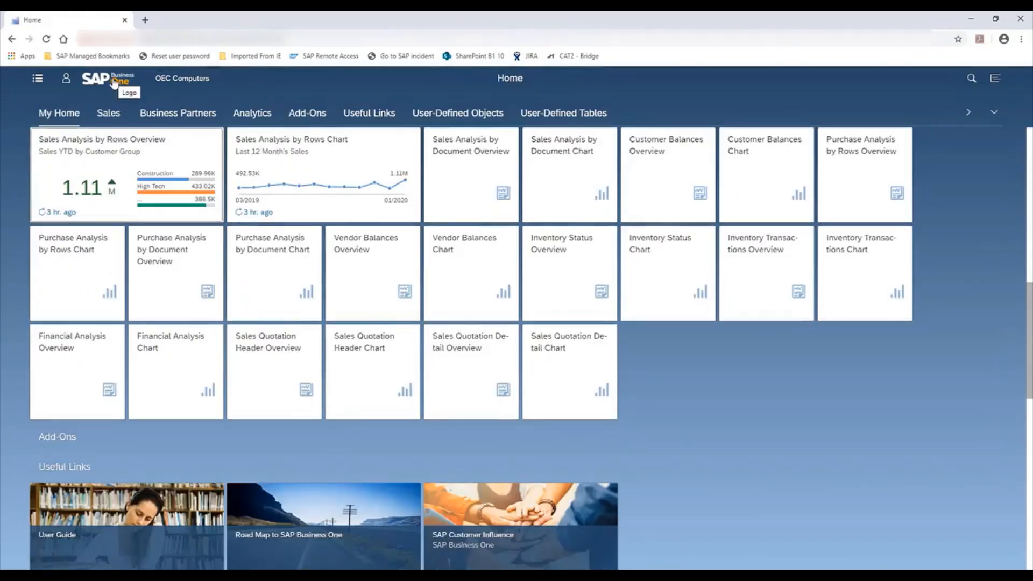
{"action": "left_click", "coordinate": [54, 115]}
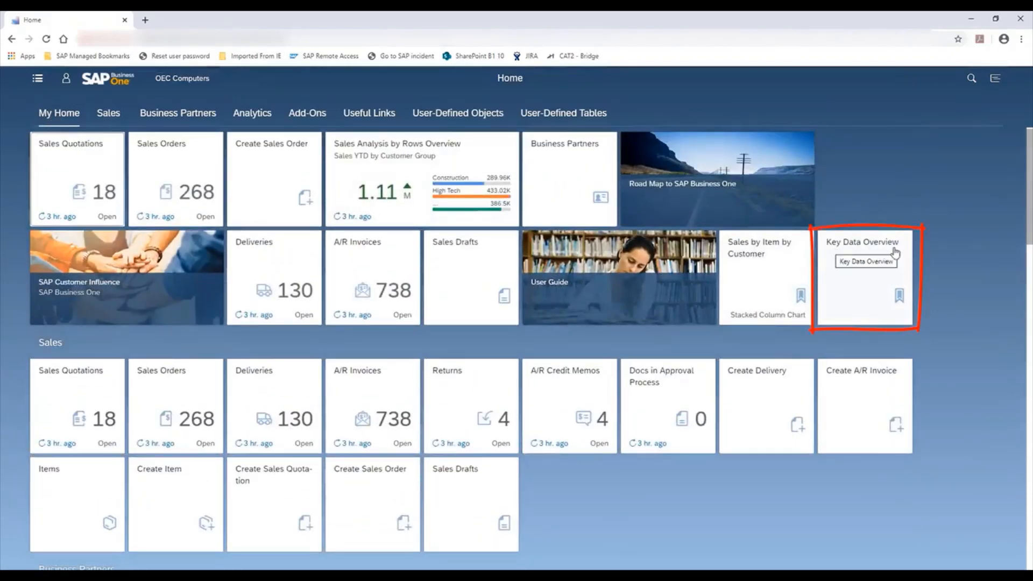
{"action": "left_click", "coordinate": [862, 254]}
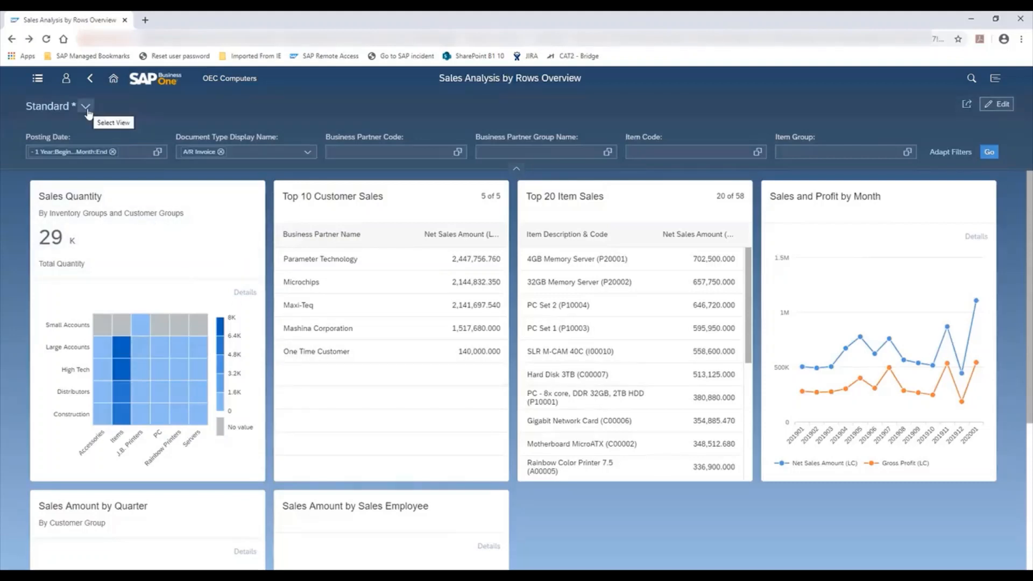
- Reset the overview to the saved Standard view and switch it to the 1st Quarter Only view
{"action": "left_click", "coordinate": [87, 111]}
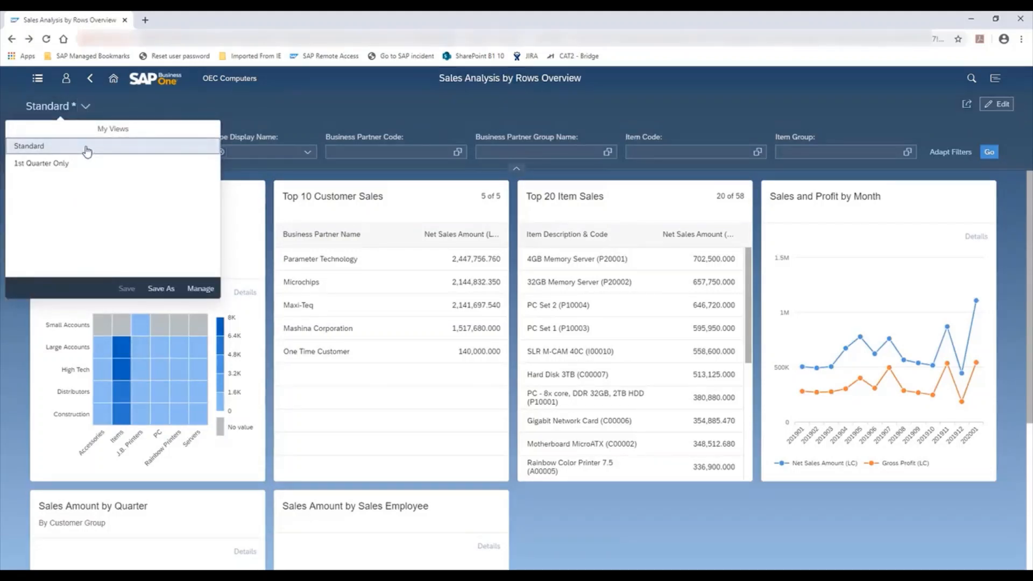
{"action": "left_click", "coordinate": [87, 147]}
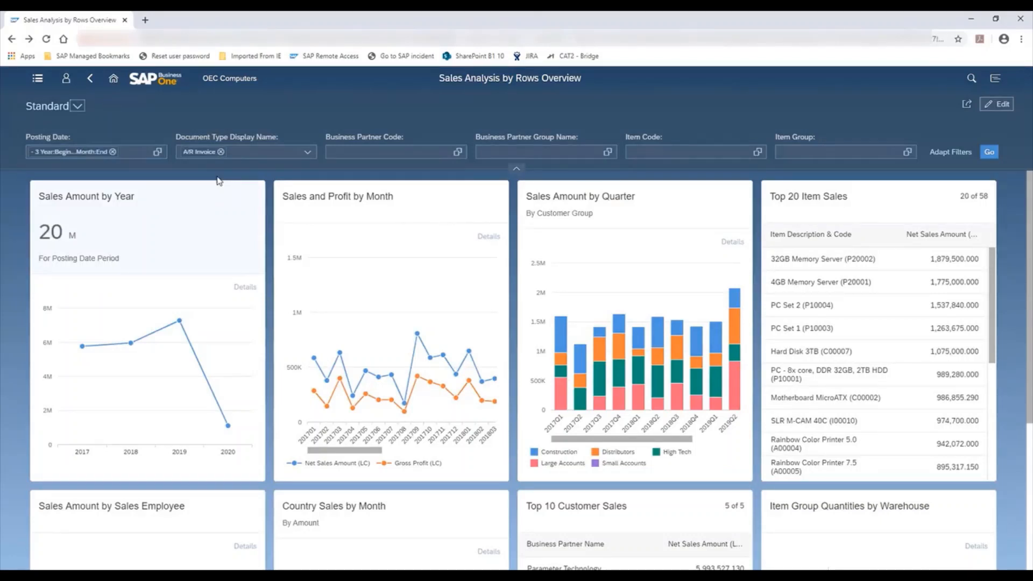
{"action": "left_click", "coordinate": [78, 107]}
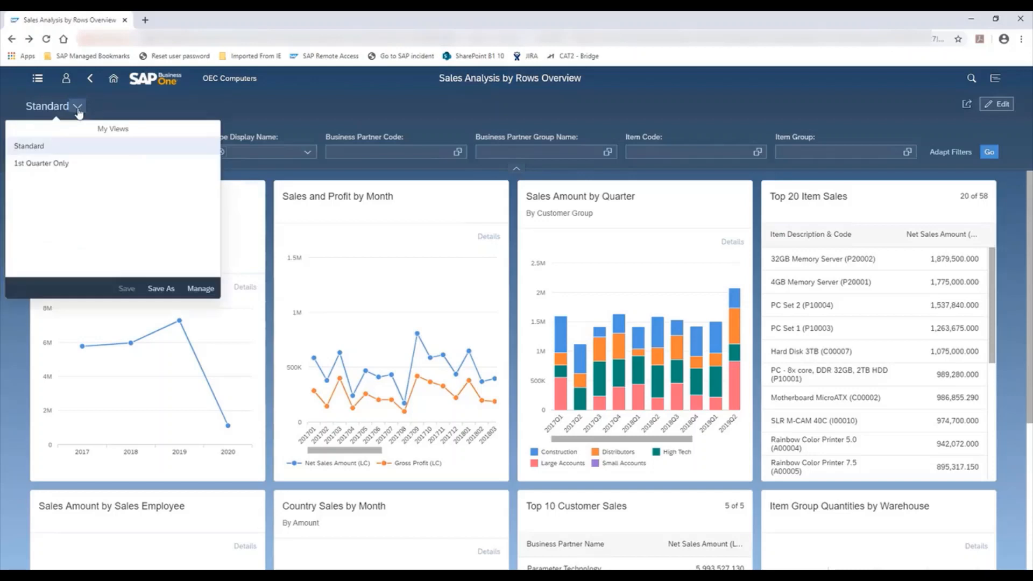
{"action": "left_click", "coordinate": [37, 169]}
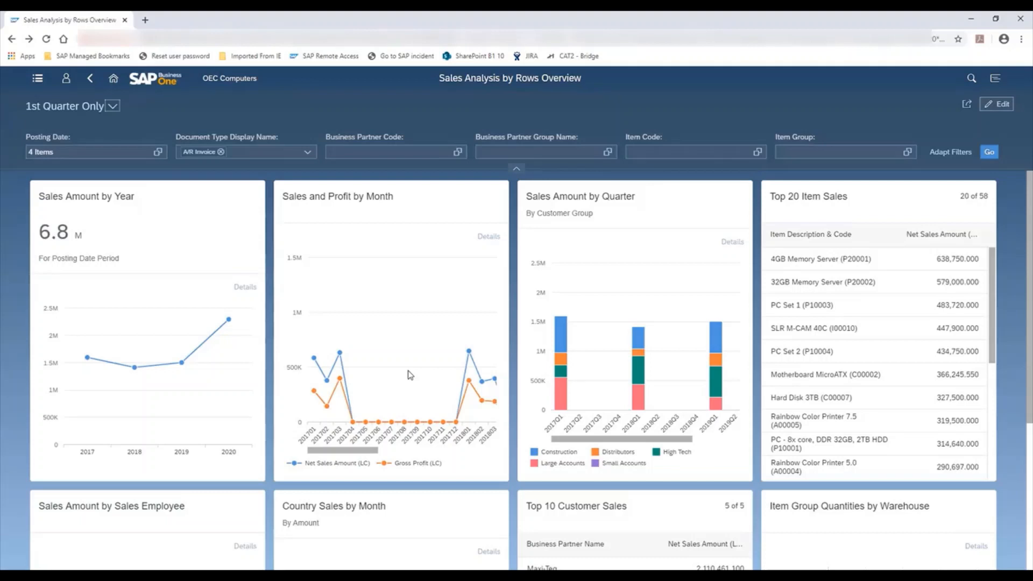
{"action": "scroll", "coordinate": [429, 342], "scroll_direction": "down", "scroll_amount": 5}
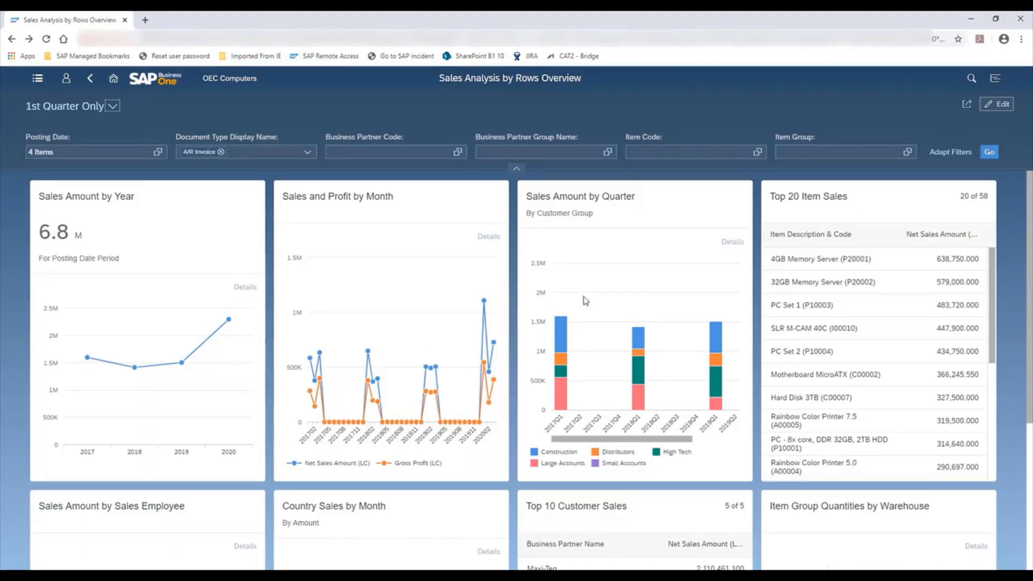
{"action": "scroll", "coordinate": [624, 280], "scroll_direction": "down", "scroll_amount": 1}
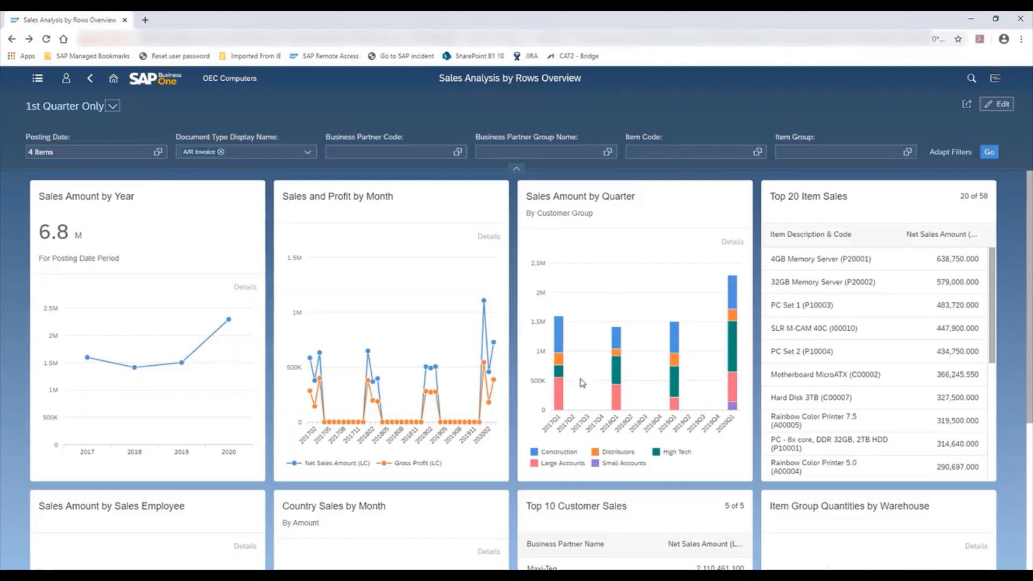
- Open the full chart of the Sales and Profit by Month card and examine the date ranges defined in its Posting Date filter
{"action": "left_click", "coordinate": [396, 206]}
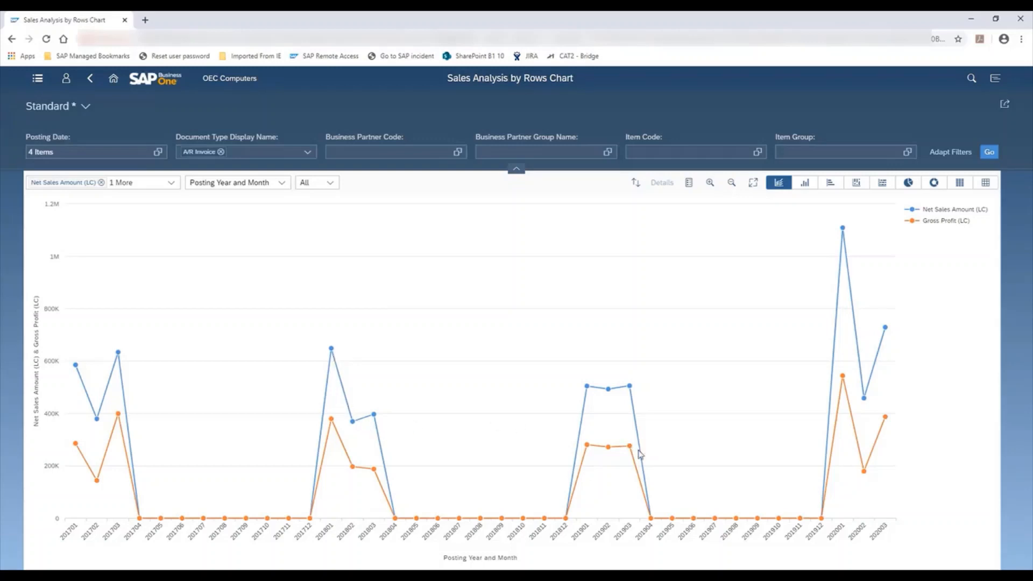
{"action": "left_click", "coordinate": [45, 153]}
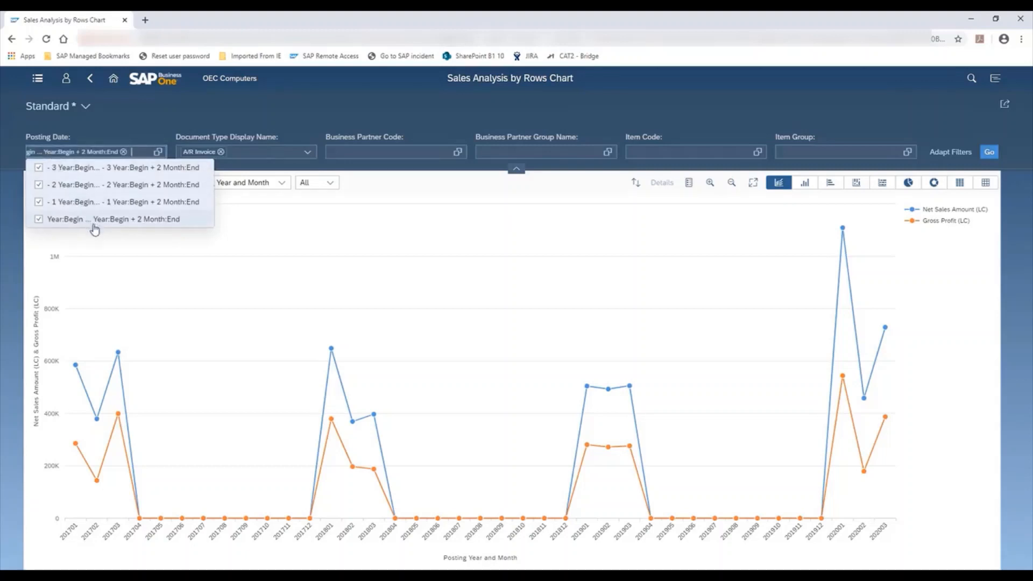
{"action": "left_click", "coordinate": [158, 152]}
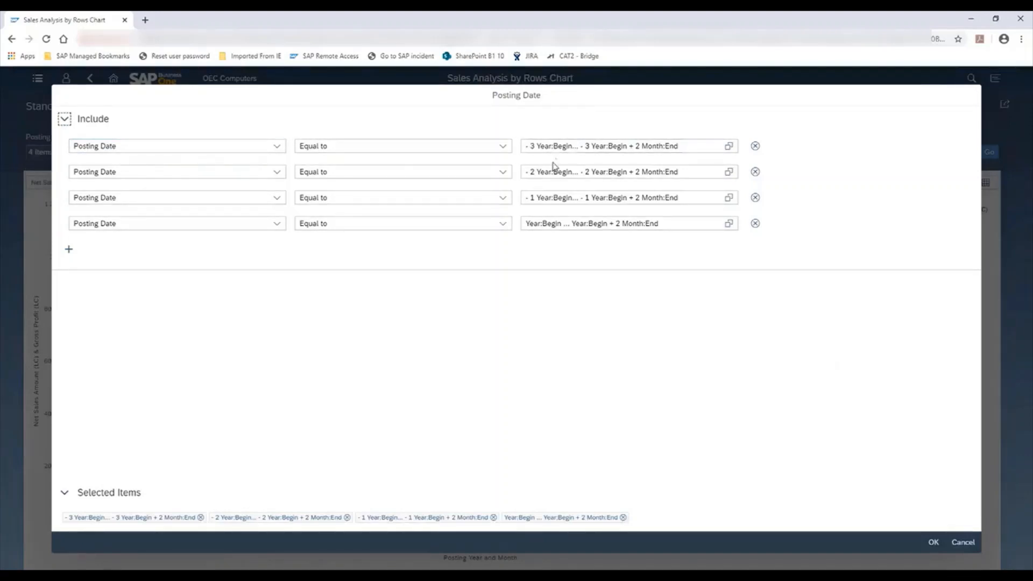
{"action": "left_click", "coordinate": [70, 251]}
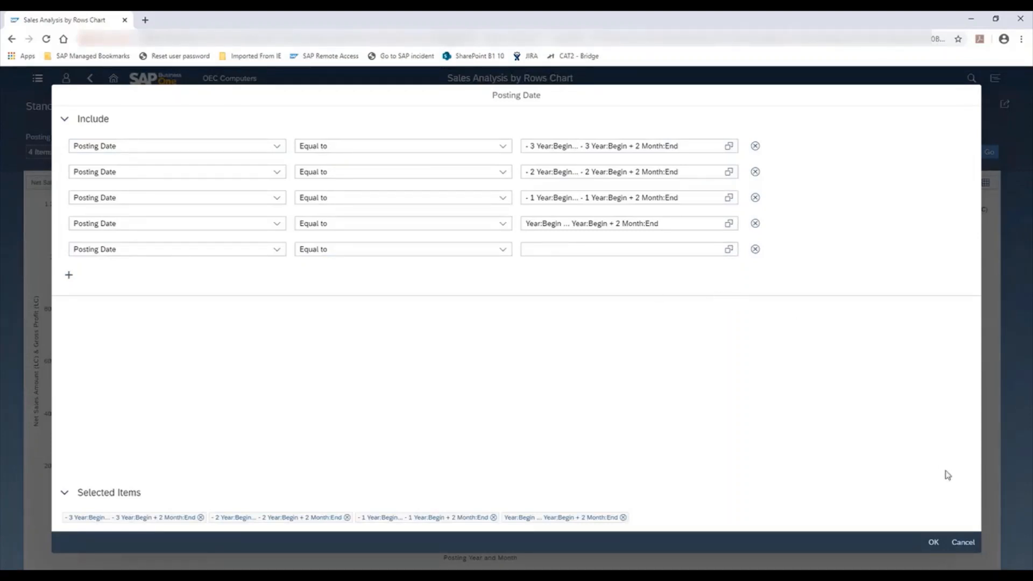
{"action": "left_click", "coordinate": [957, 544]}
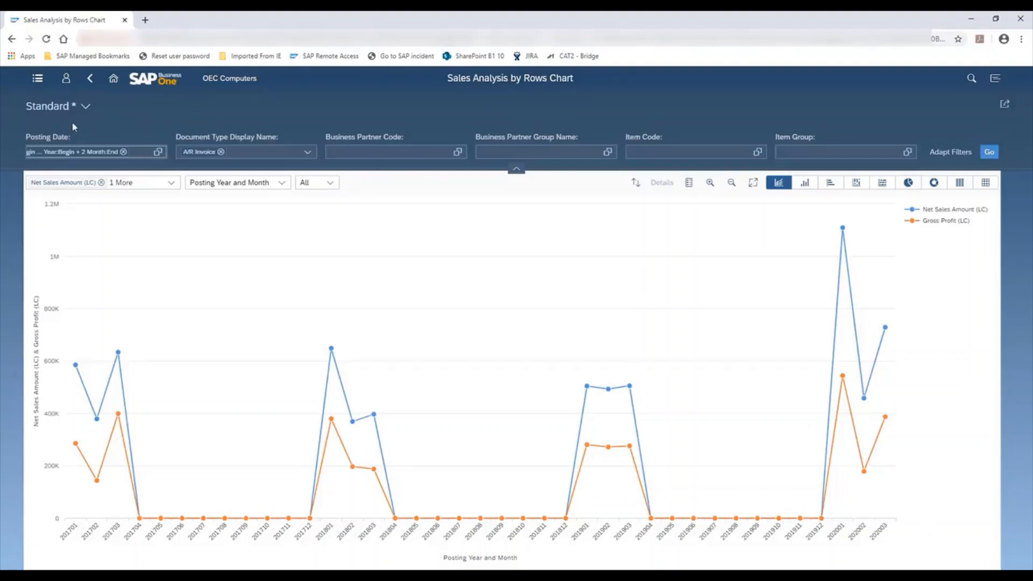
- Return to the home page, open General Overview from the Analytics group and look through its cards
{"action": "left_click", "coordinate": [92, 80]}
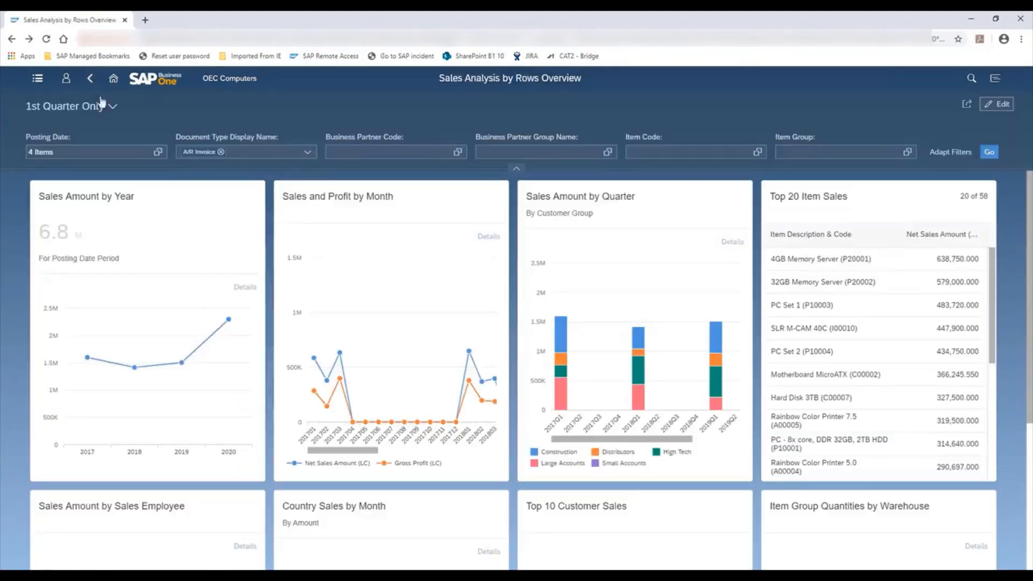
{"action": "left_click", "coordinate": [113, 81]}
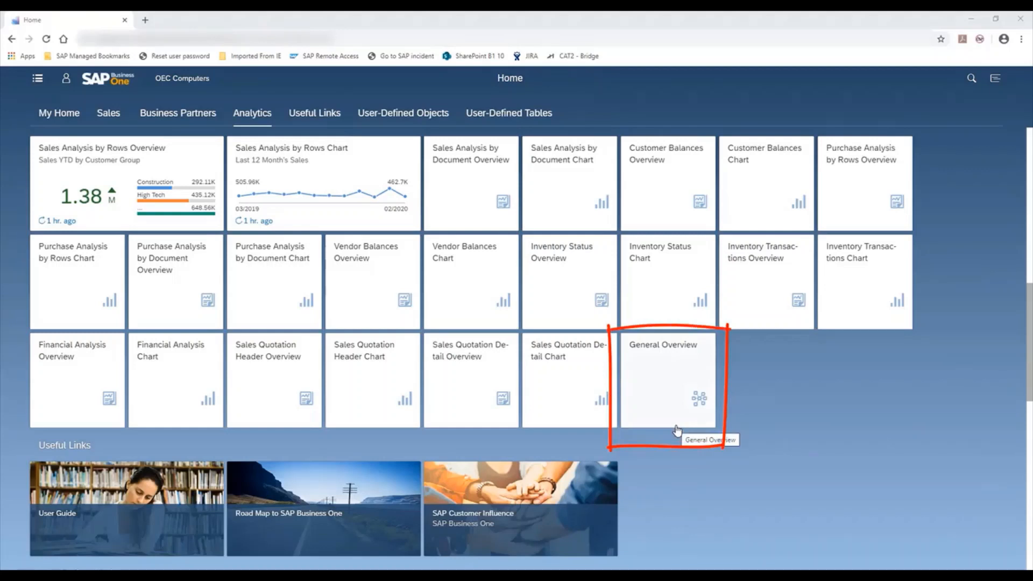
{"action": "left_click", "coordinate": [671, 363]}
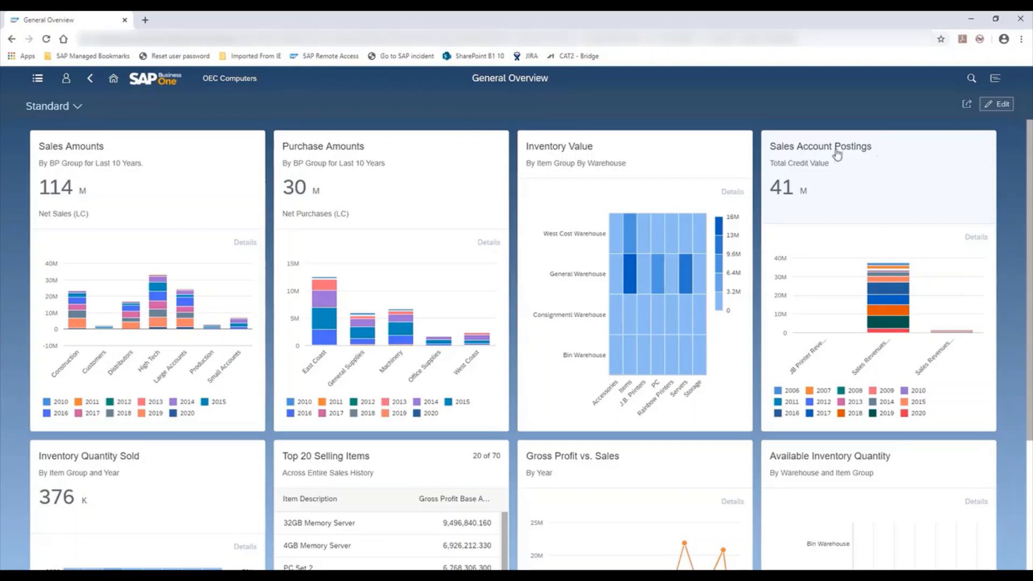
{"action": "scroll", "coordinate": [1014, 188], "scroll_direction": "down", "scroll_amount": 2}
{"action": "scroll", "coordinate": [1015, 188], "scroll_direction": "down", "scroll_amount": 1}
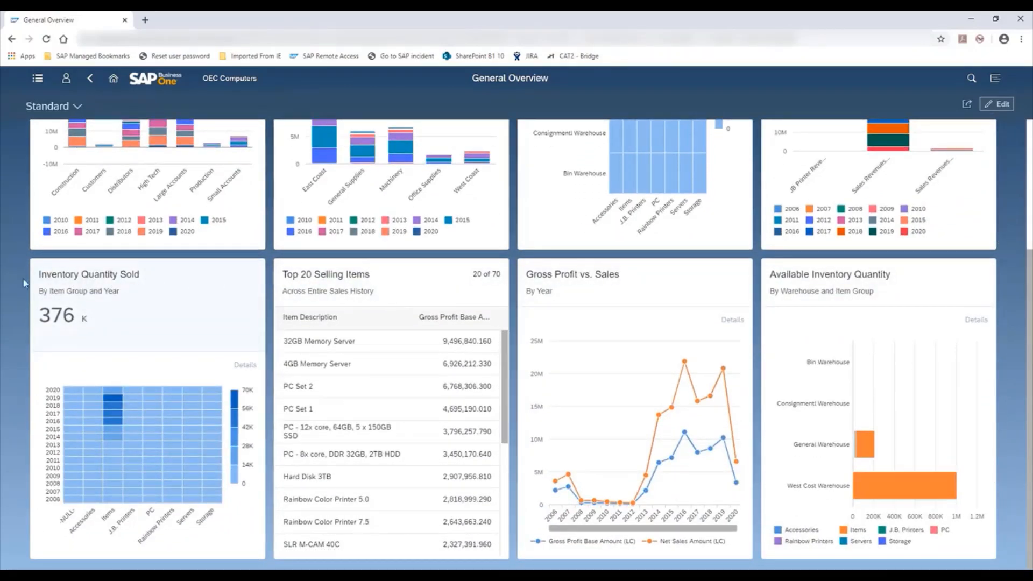
{"action": "scroll", "coordinate": [12, 282], "scroll_direction": "up", "scroll_amount": 3}
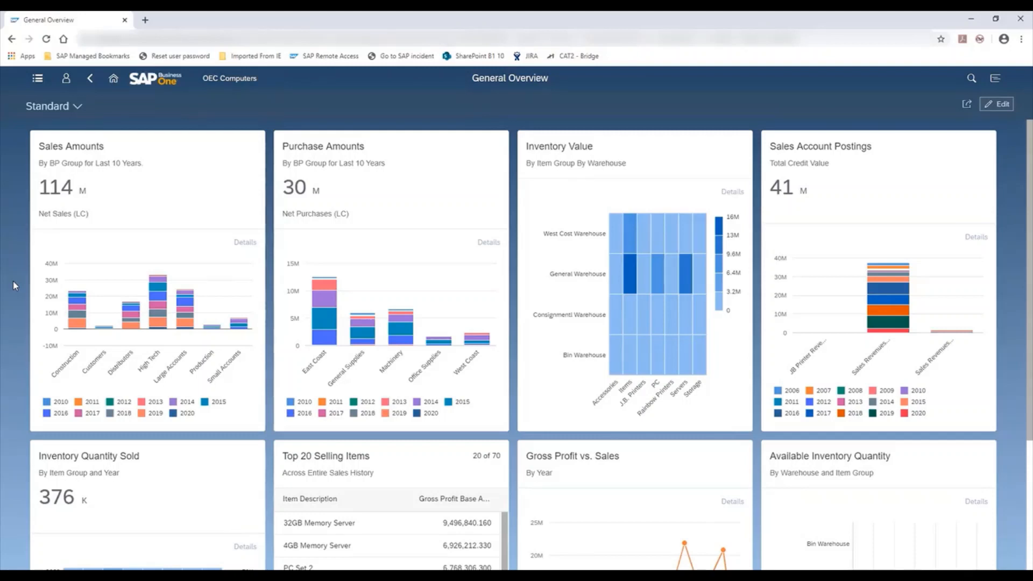
- Switch the General Overview to the Last 4 Full Quarter Comparison view and look through its cards down to Sales by Salesperson
{"action": "left_click", "coordinate": [79, 107]}
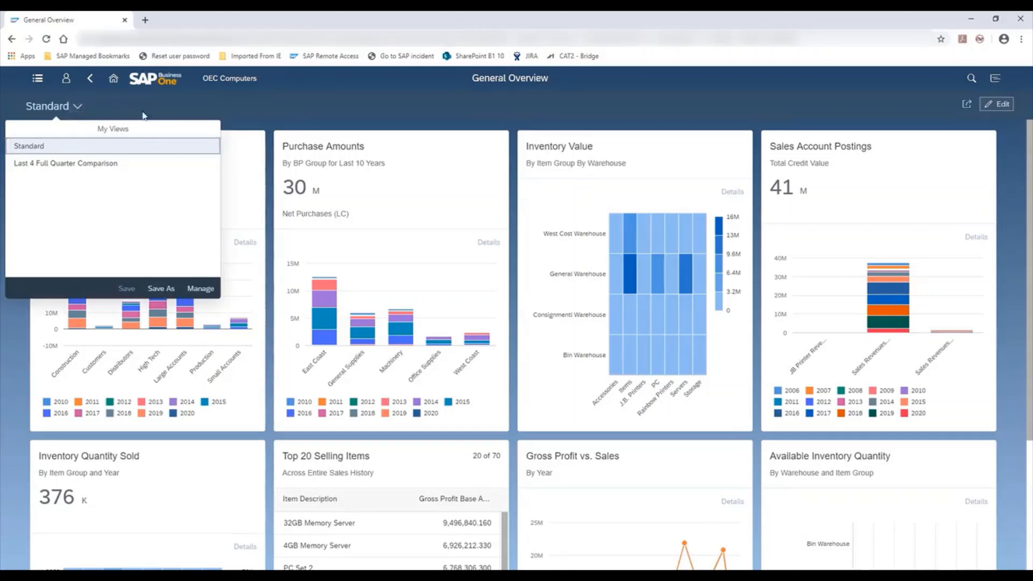
{"action": "left_click", "coordinate": [121, 171]}
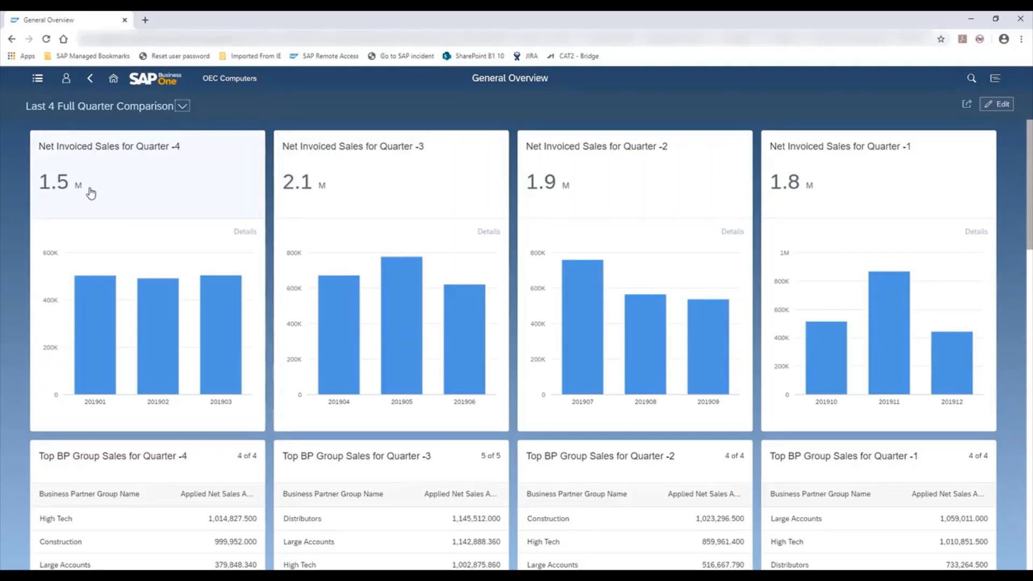
{"action": "mouse_move", "coordinate": [90, 192]}
{"action": "scroll", "coordinate": [10, 246], "scroll_direction": "down", "scroll_amount": 3}
{"action": "scroll", "coordinate": [16, 247], "scroll_direction": "down", "scroll_amount": 2}
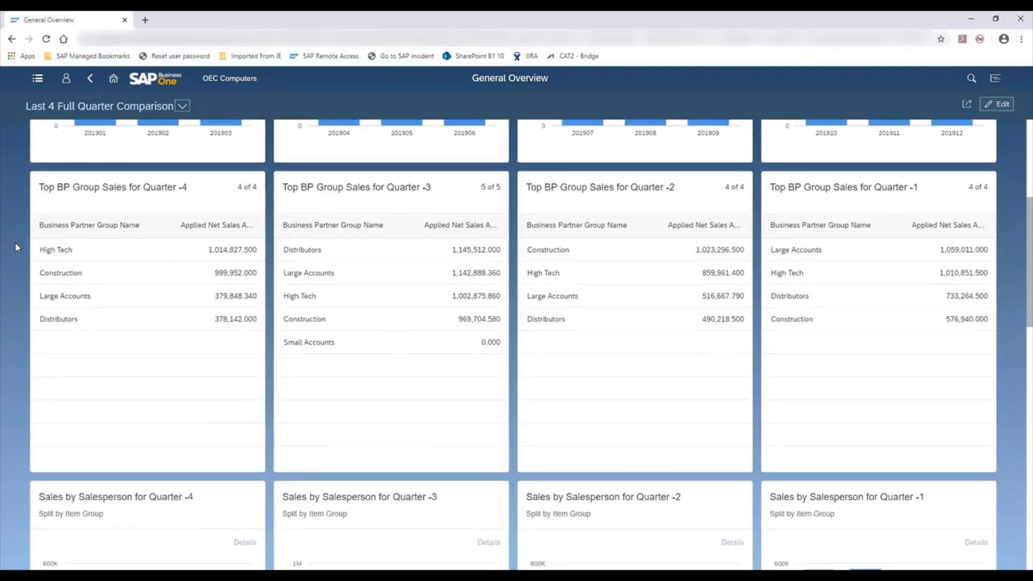
{"action": "scroll", "coordinate": [17, 248], "scroll_direction": "down", "scroll_amount": 5}
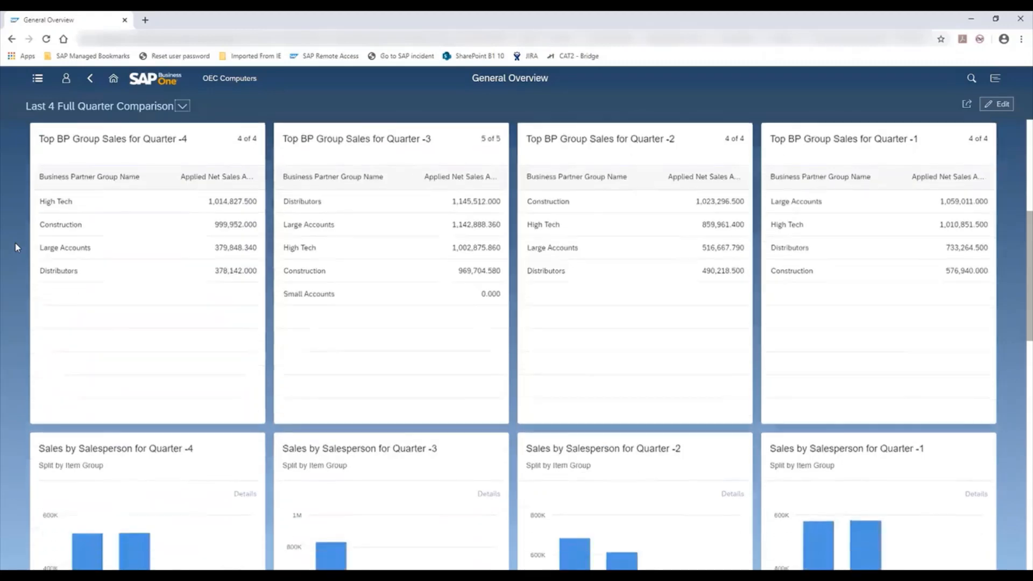
{"action": "scroll", "coordinate": [16, 247], "scroll_direction": "down", "scroll_amount": 1}
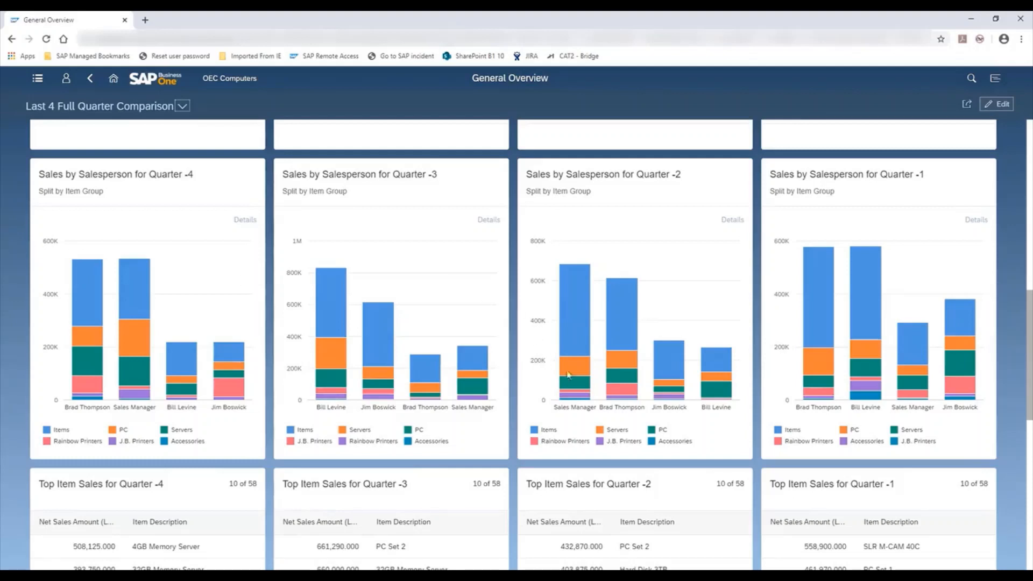
- Highlight and clear one salesperson's column in the Quarter -2 sales card, and examine the Top Item Sales and Net Invoiced Purchases cards
{"action": "left_click", "coordinate": [627, 409]}
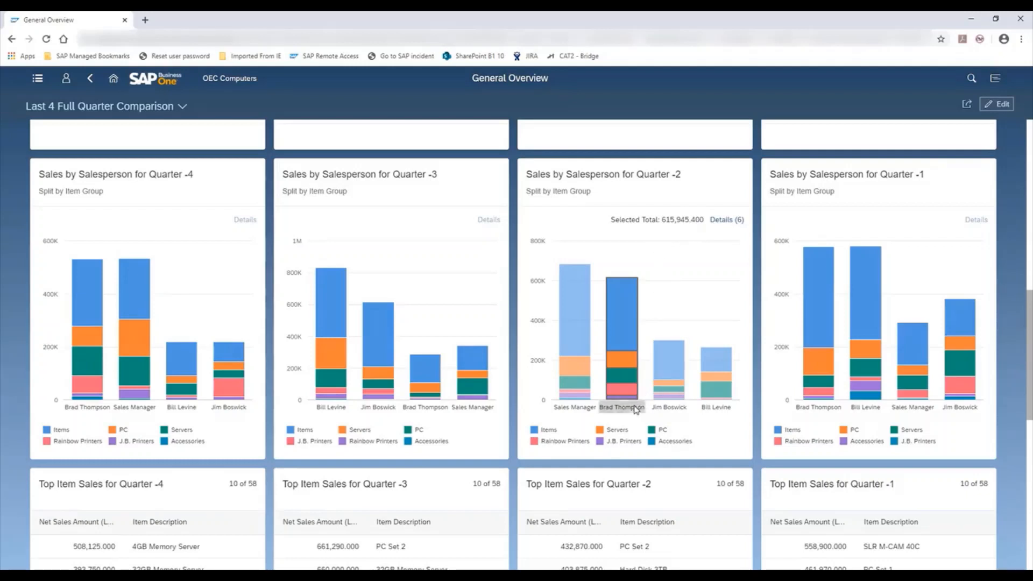
{"action": "left_click", "coordinate": [636, 408]}
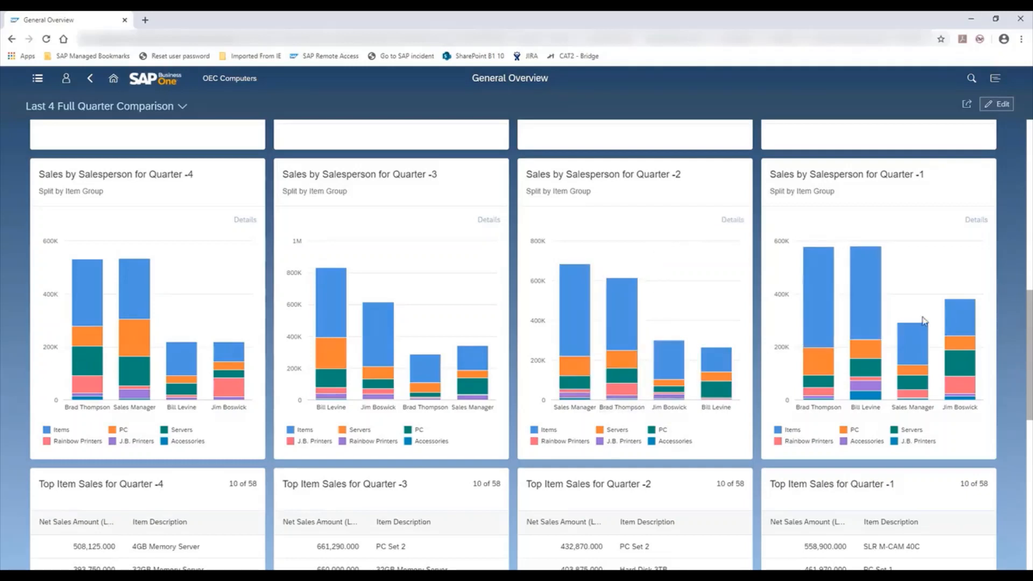
{"action": "scroll", "coordinate": [1011, 318], "scroll_direction": "down", "scroll_amount": 5}
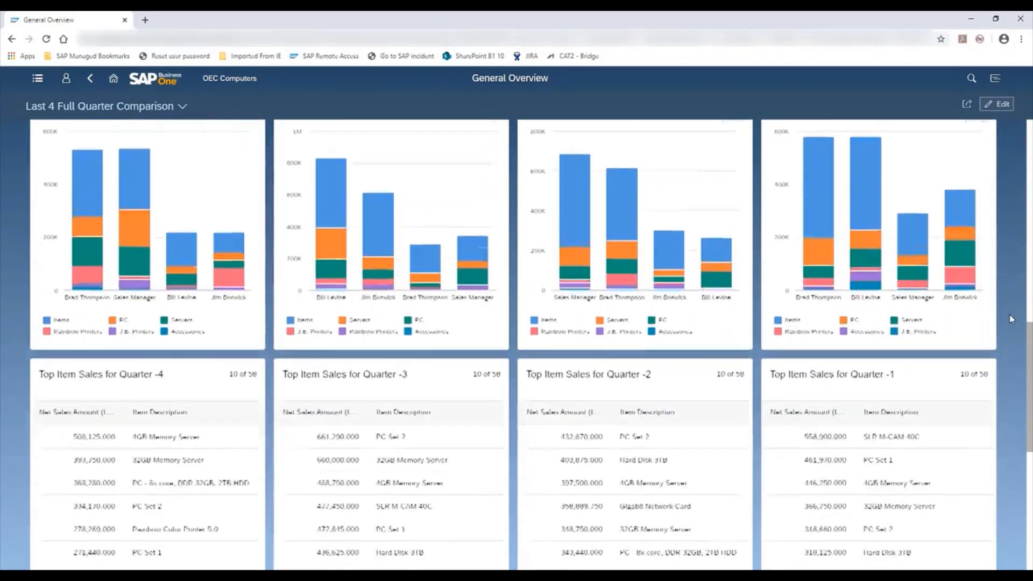
{"action": "scroll", "coordinate": [1011, 319], "scroll_direction": "down", "scroll_amount": 1}
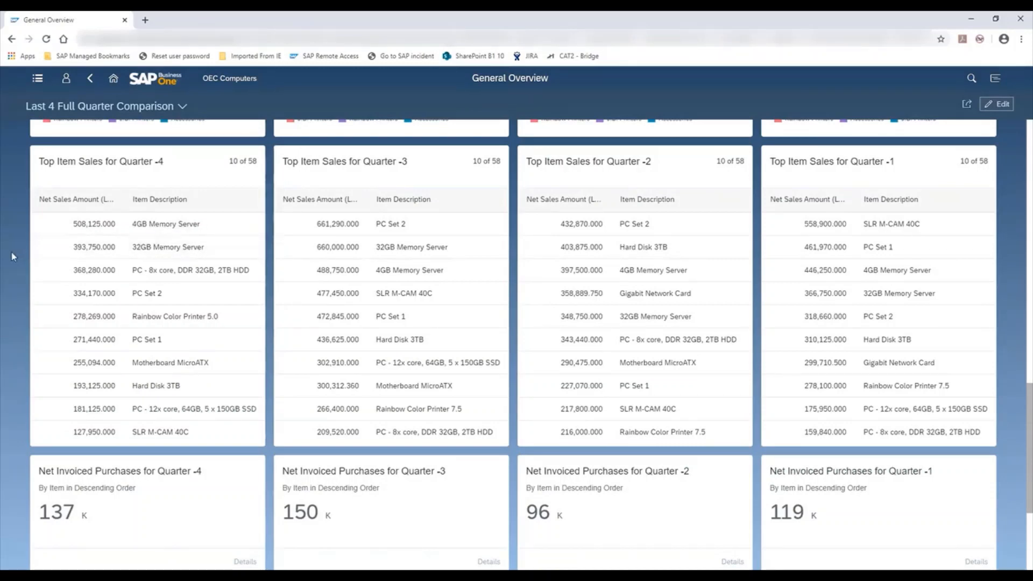
{"action": "scroll", "coordinate": [13, 256], "scroll_direction": "down", "scroll_amount": 3}
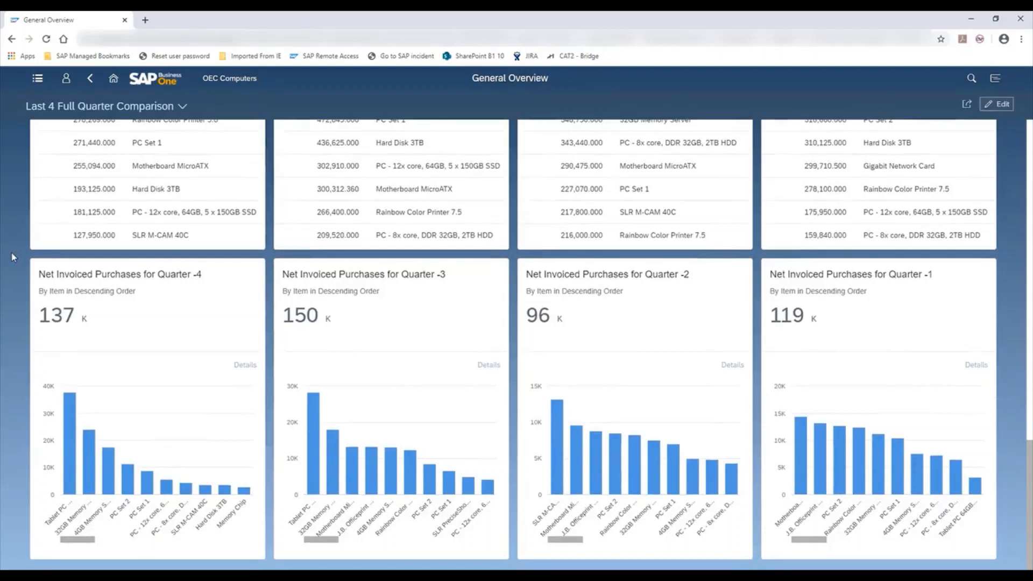
- View the full chart of the Net Invoiced Purchases for Quarter -3 card, then return to the General Overview
{"action": "left_click", "coordinate": [419, 283]}
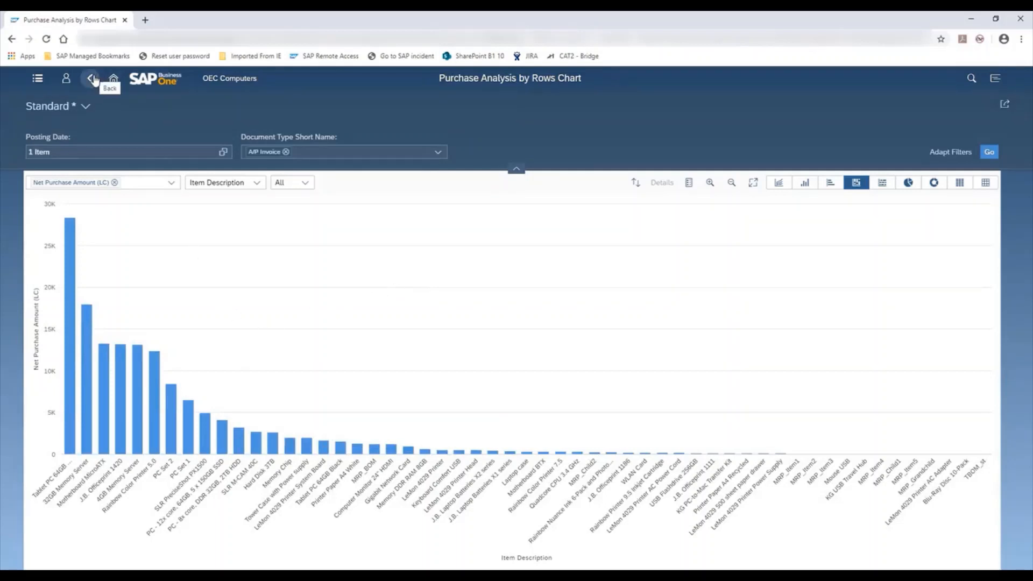
{"action": "left_click", "coordinate": [93, 79]}
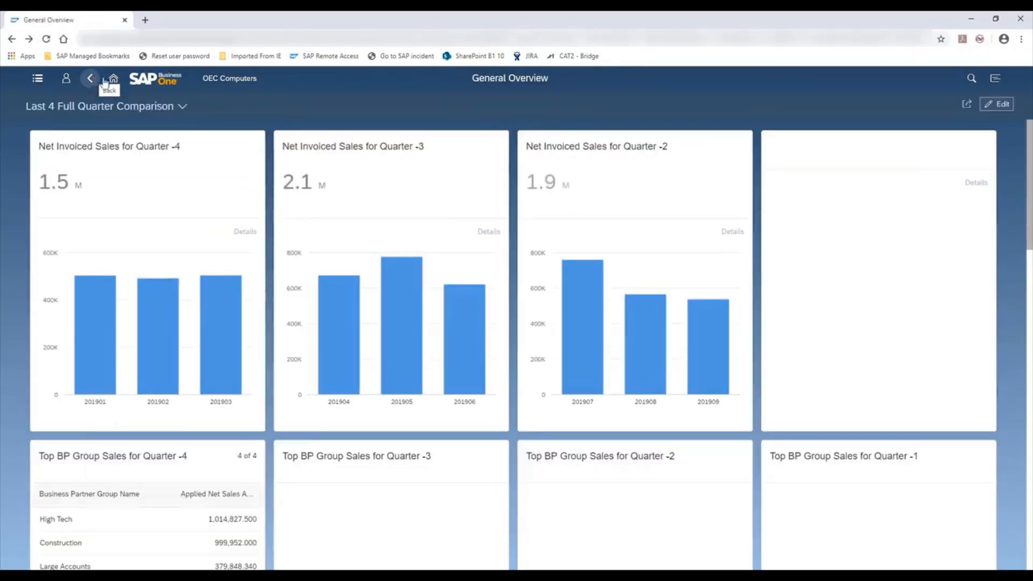
- Put the General Overview in edit mode, open the Net Invoiced Purchases for Quarter -3 card's settings and review its configuration and available data sources
{"action": "left_click", "coordinate": [995, 105]}
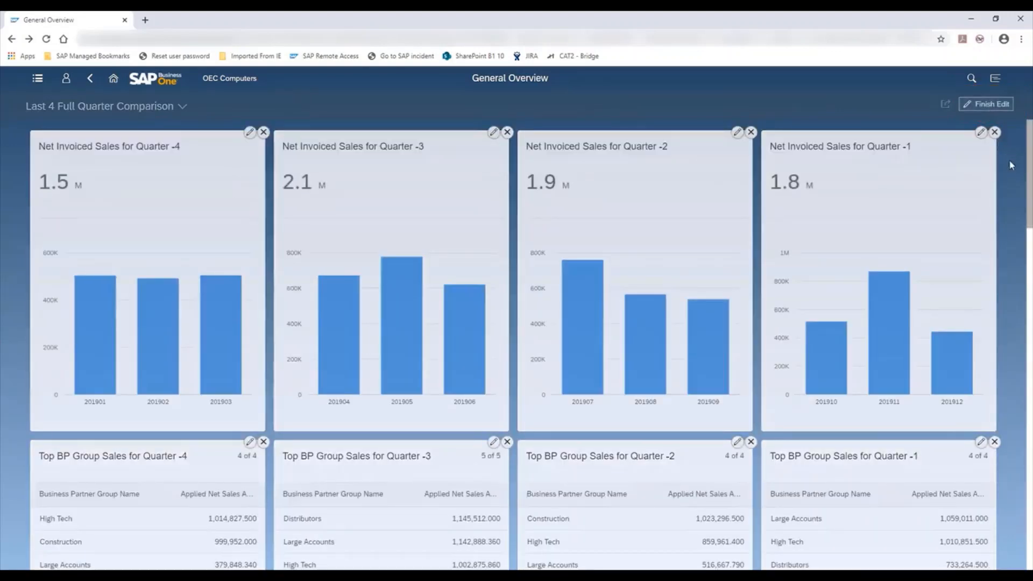
{"action": "scroll", "coordinate": [999, 183], "scroll_direction": "down", "scroll_amount": 10}
{"action": "scroll", "coordinate": [998, 183], "scroll_direction": "down", "scroll_amount": 10}
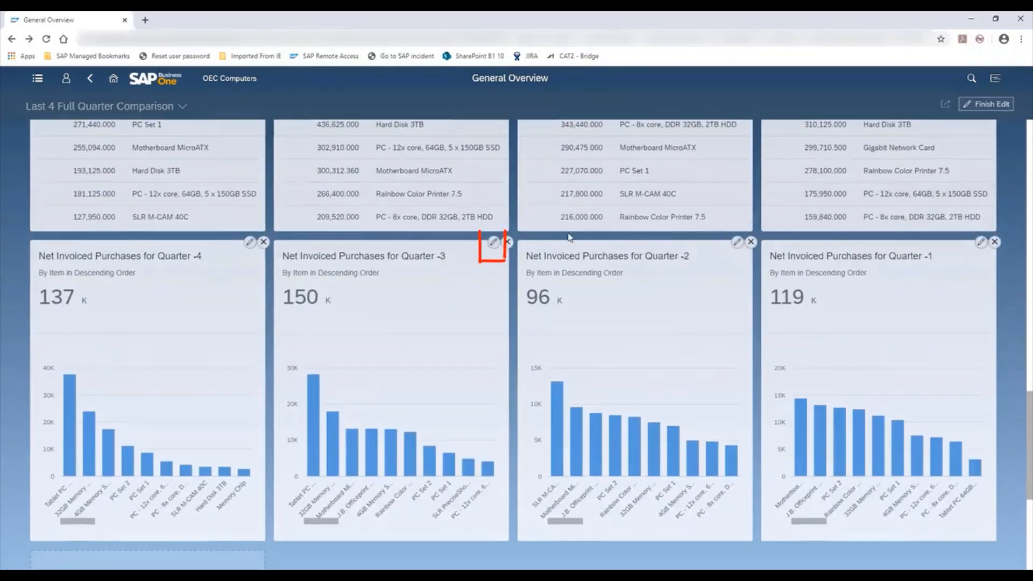
{"action": "left_click", "coordinate": [494, 243]}
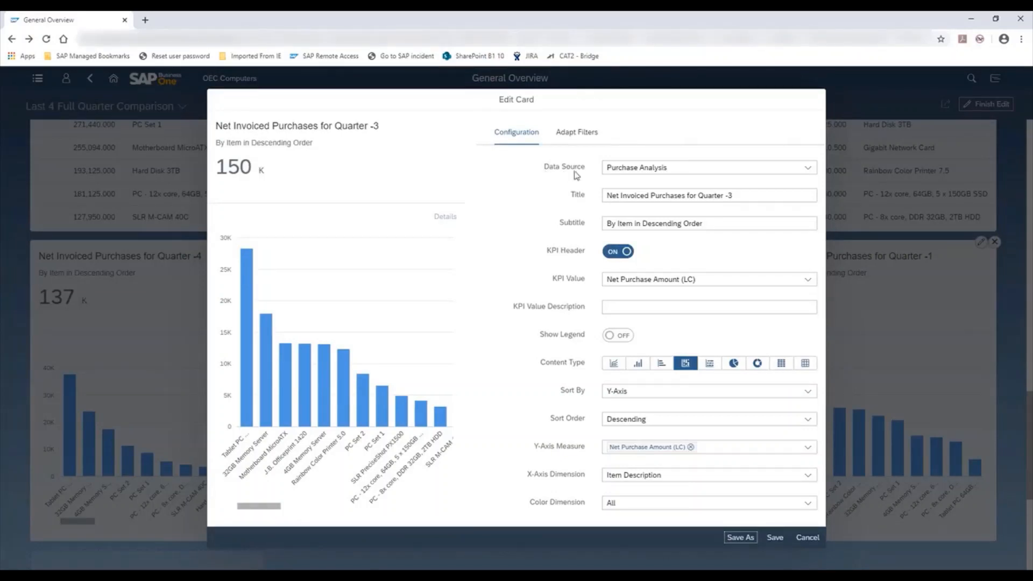
{"action": "left_click", "coordinate": [808, 169]}
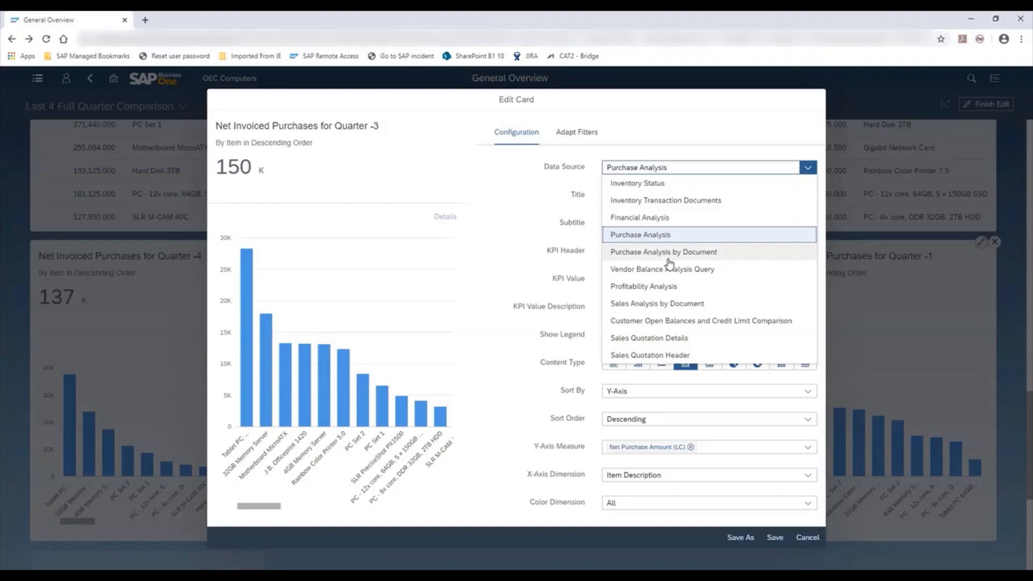
{"action": "left_click", "coordinate": [521, 173]}
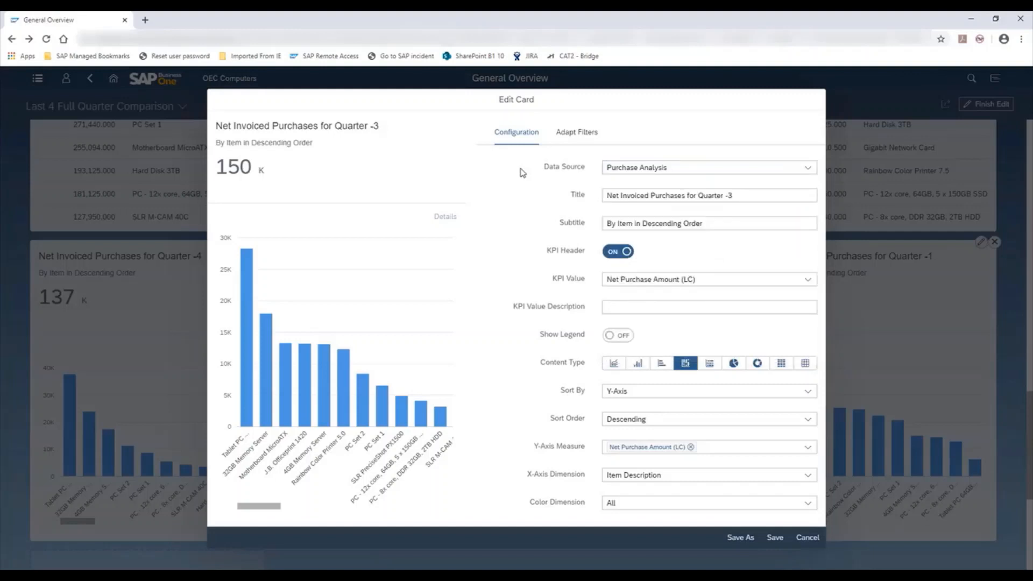
- Examine the date range in the Quarter -3 purchases card's Posting Date filter and close the card settings without saving
{"action": "left_click", "coordinate": [572, 138]}
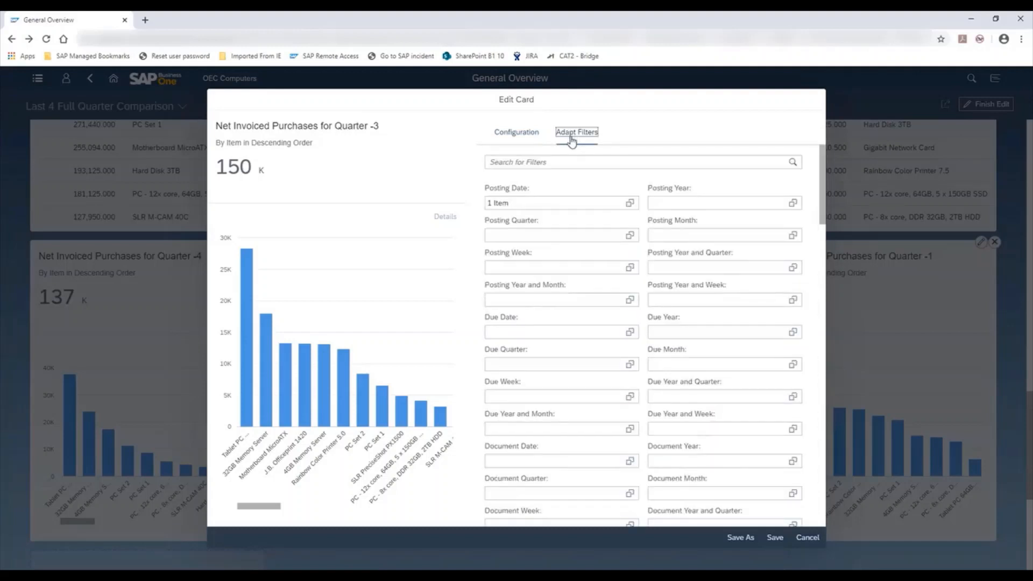
{"action": "left_click", "coordinate": [498, 204]}
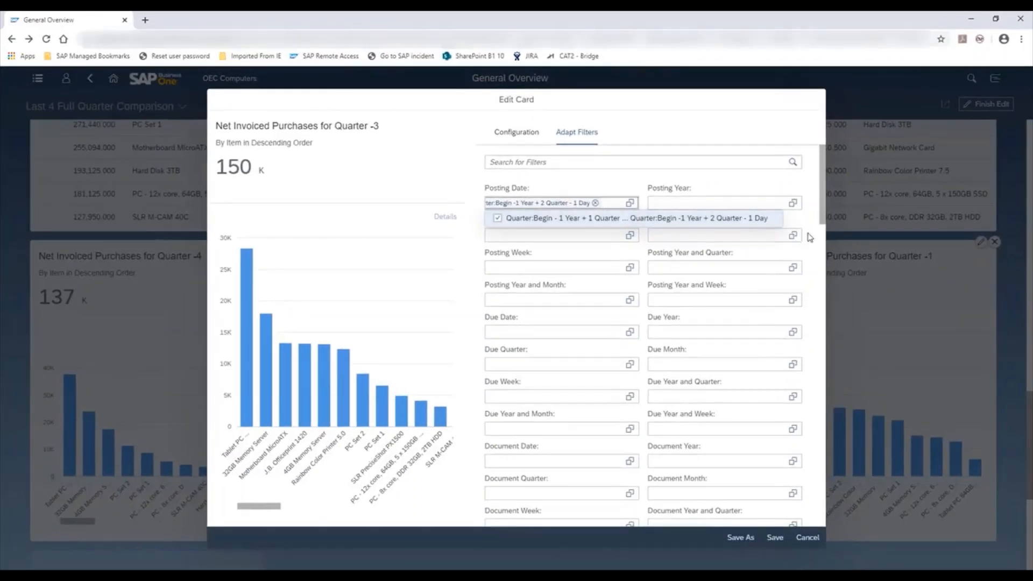
{"action": "left_click", "coordinate": [805, 539]}
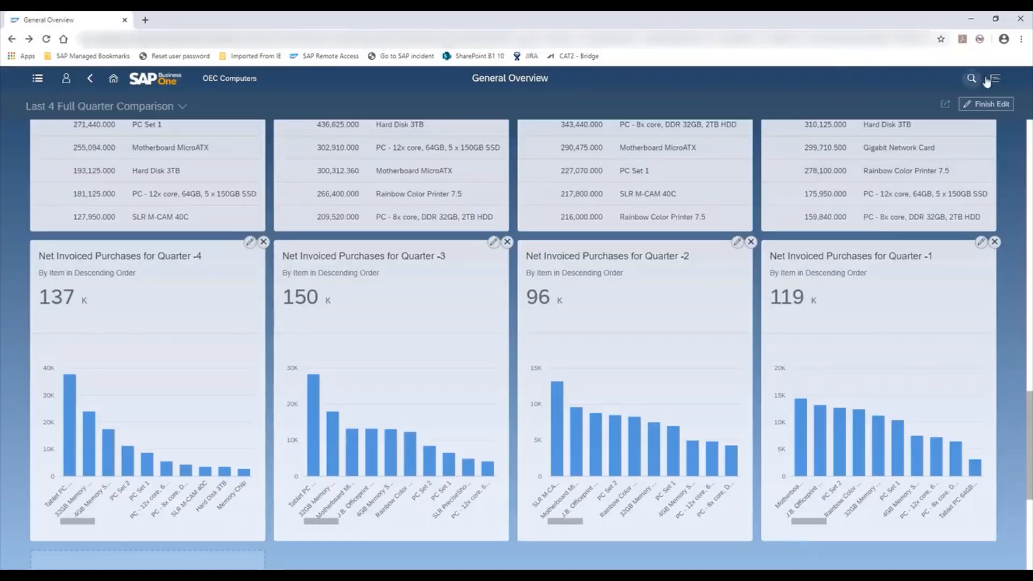
- Finish editing the General Overview and return to the home page
{"action": "left_click", "coordinate": [990, 104]}
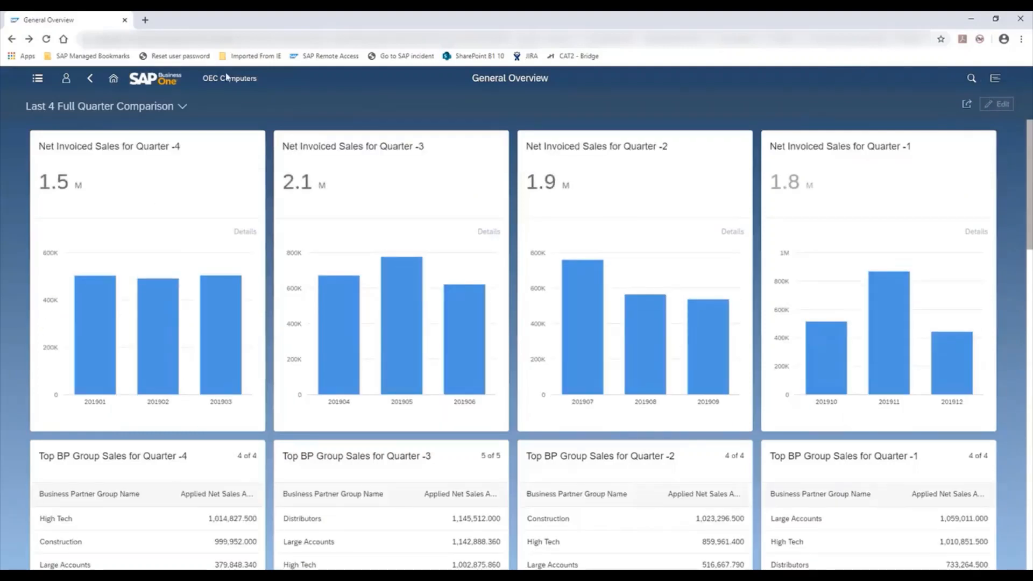
{"action": "left_click", "coordinate": [115, 81]}
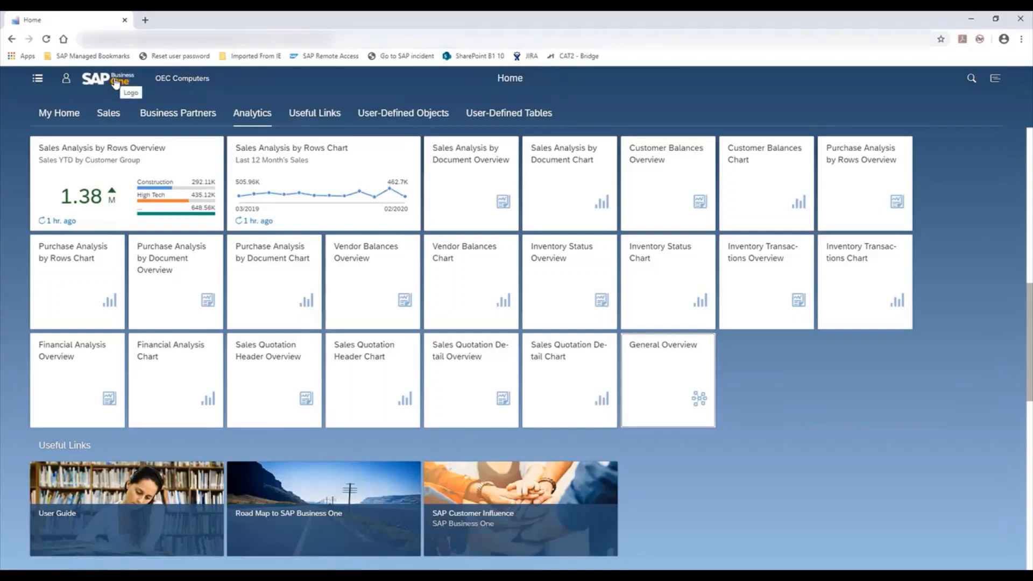